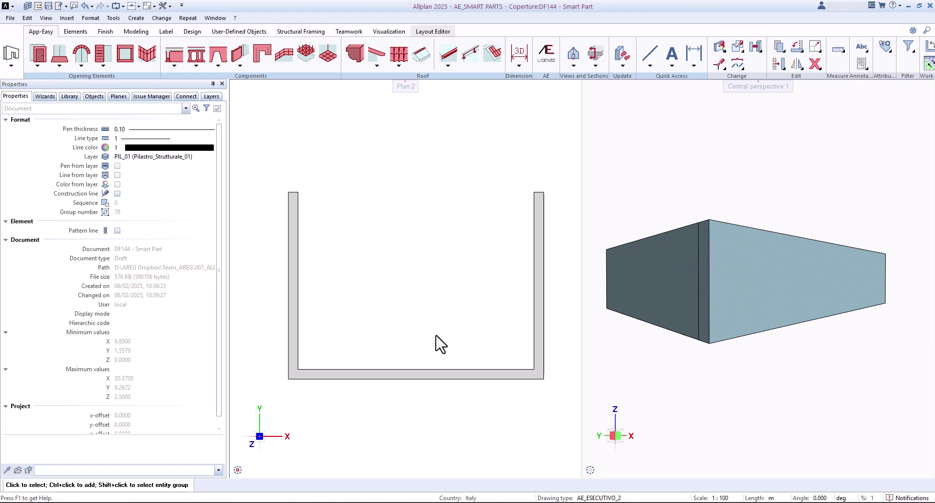
- Place a cornice along the outer edge of the U-shaped walls, adding polygon points at the two lower corners
left_click(346, 56)
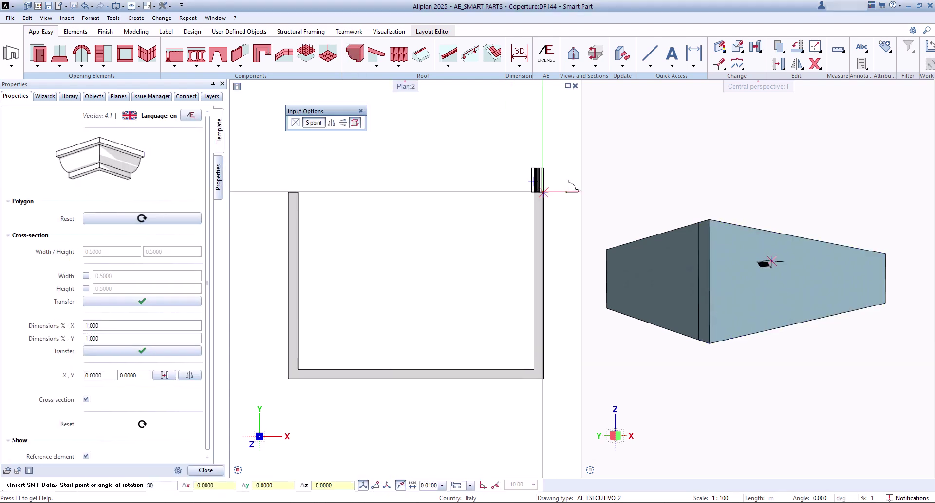
left_click(542, 191)
left_click(543, 167)
left_click(288, 192)
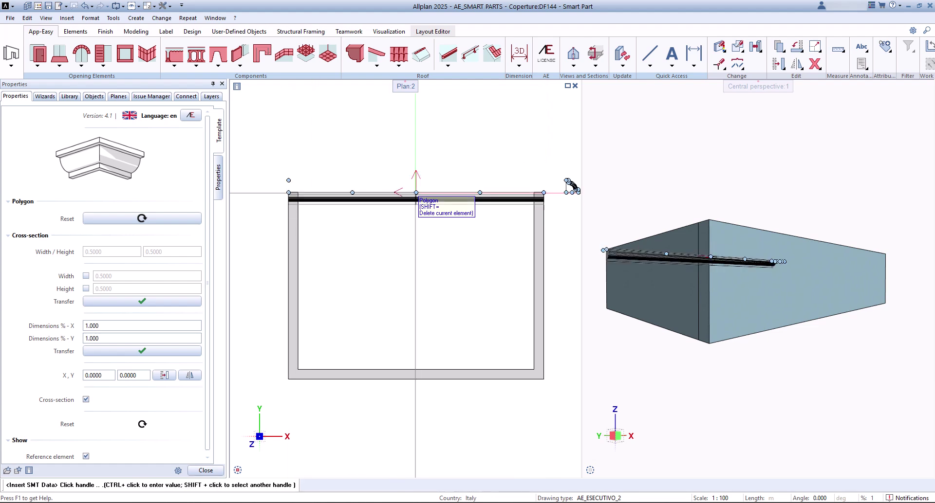
left_click(415, 192)
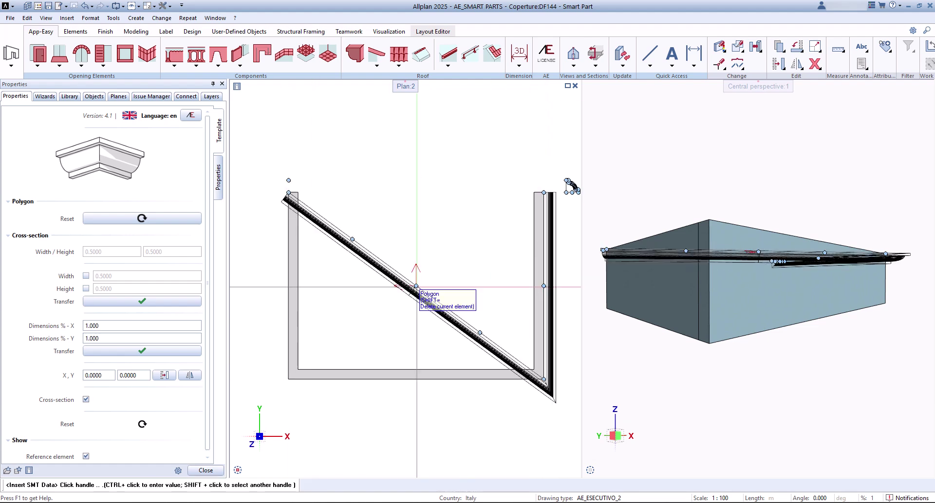
left_click(416, 286)
left_click(288, 379)
left_click(208, 472)
- Open the cornice for editing and delete most of the vertices forming the curve of its cross-section
mouse_move(793, 290)
left_mouse_down()
mouse_move(807, 323)
mouse_move(786, 270)
mouse_move(779, 290)
left_mouse_up()
scroll(480, 263, "up", 2)
middle_click_drag(480, 262, 272, 431)
scroll(409, 328, "up", 8)
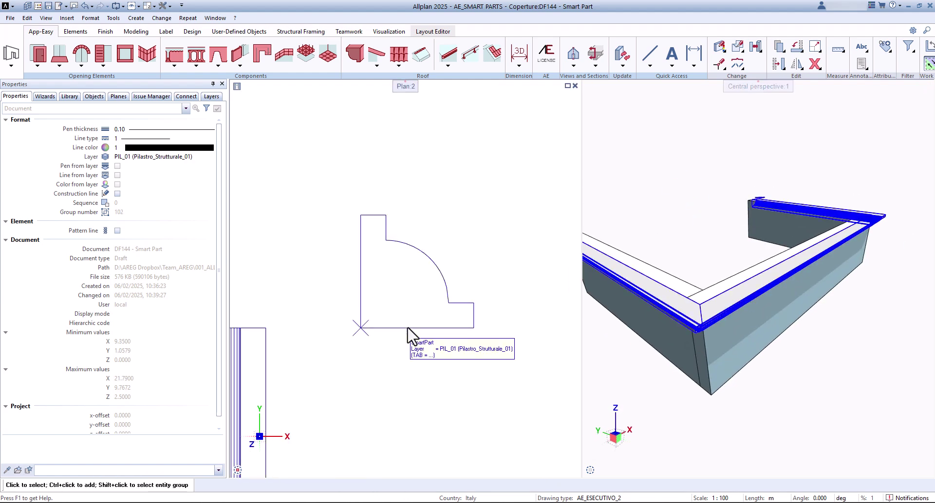
double_click(413, 328)
scroll(447, 286, "up", 5)
left_click(439, 301, "shift")
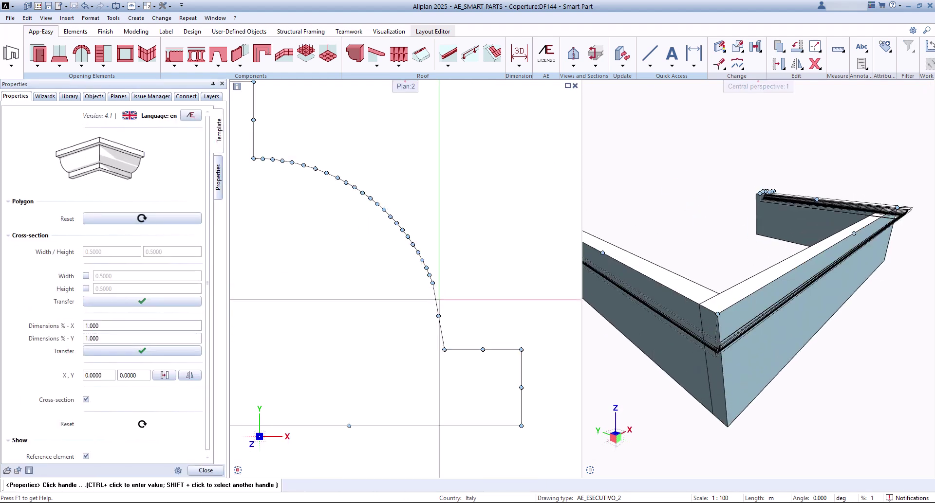
left_click(426, 268, "shift")
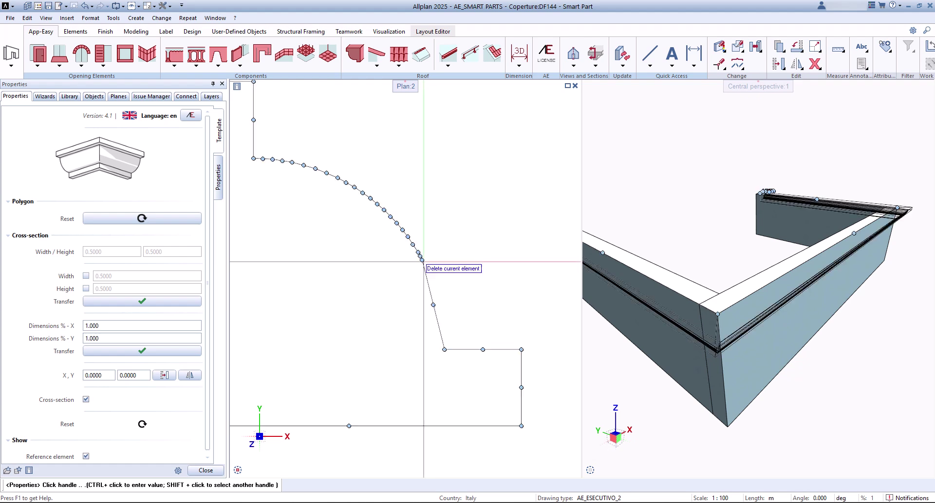
left_click(422, 260, "shift")
left_click(418, 252, "shift")
left_click(407, 237, "shift")
left_click(390, 219)
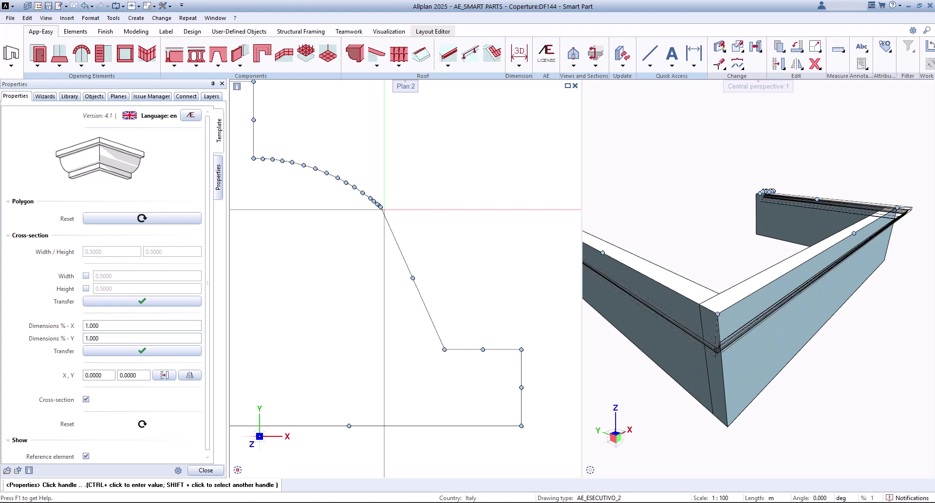
left_click(381, 207)
left_click(377, 204)
left_click(371, 199)
left_click(355, 188)
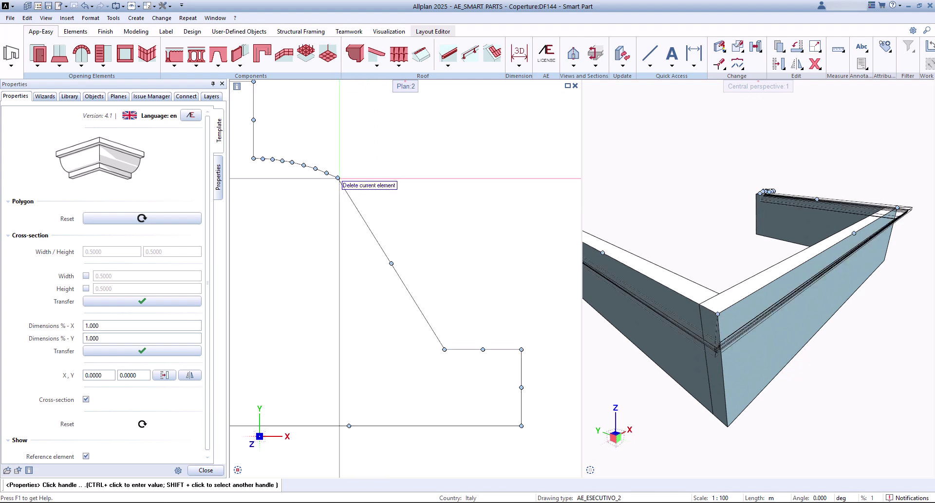
left_click(284, 164)
- Add four points along the diagonal of the cornice cross-section and position them to form a stepped, chamfered profile
left_click(358, 254)
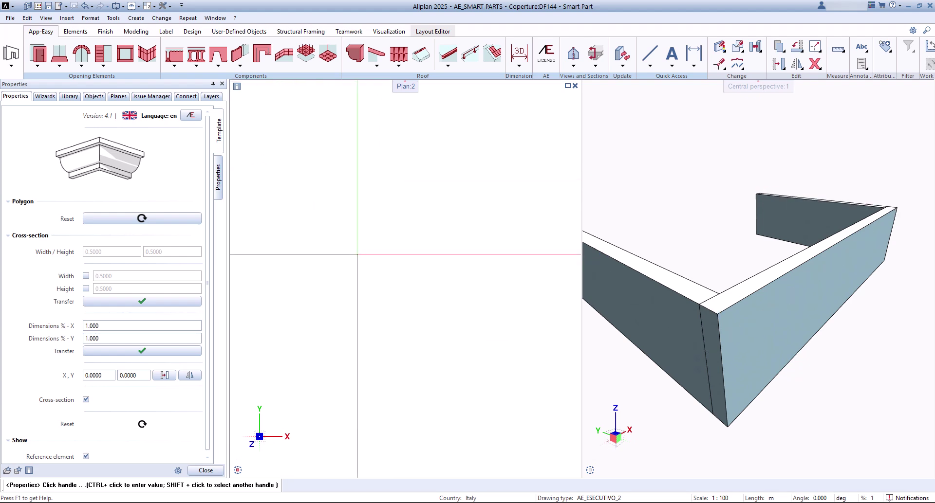
left_click(444, 254)
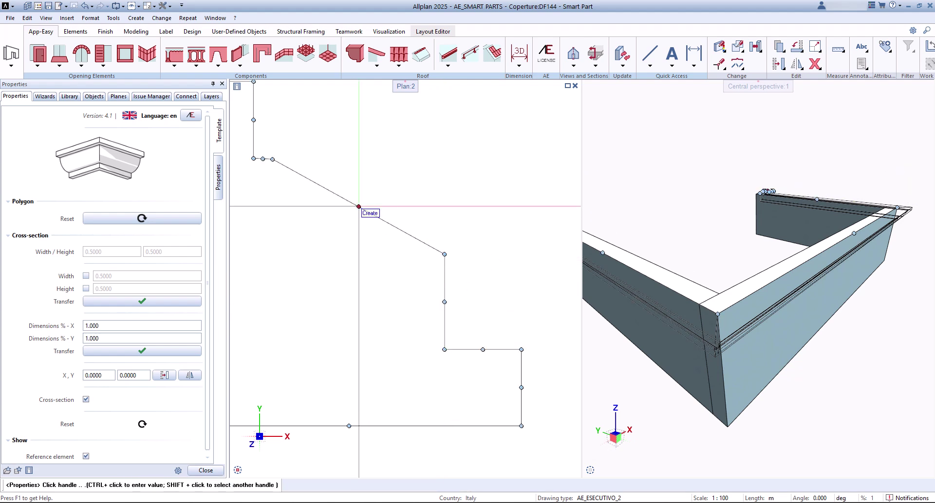
left_click(359, 206)
left_click(413, 207)
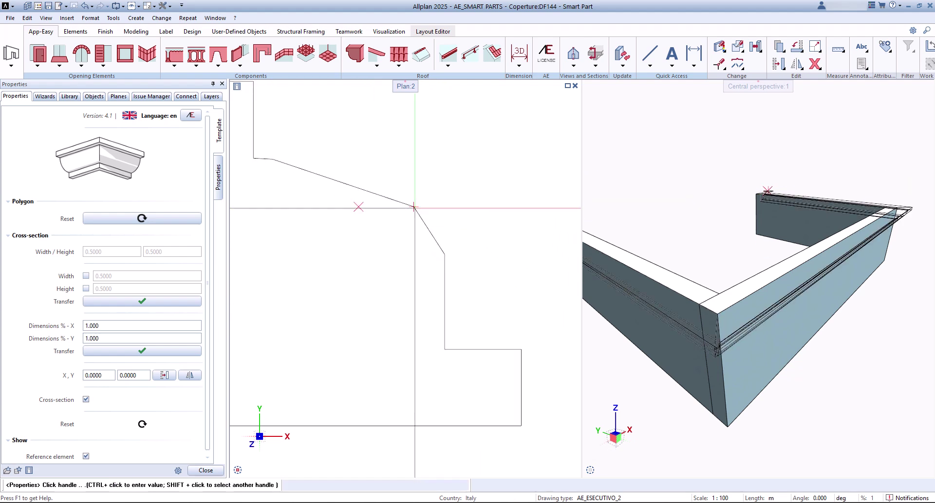
left_click(344, 183)
left_click(413, 206)
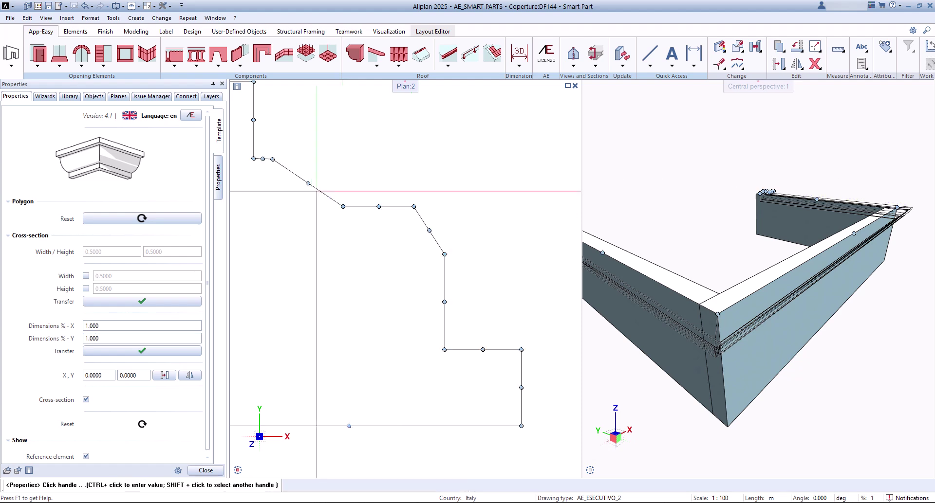
left_click(307, 183)
left_click(318, 173)
left_click(206, 470)
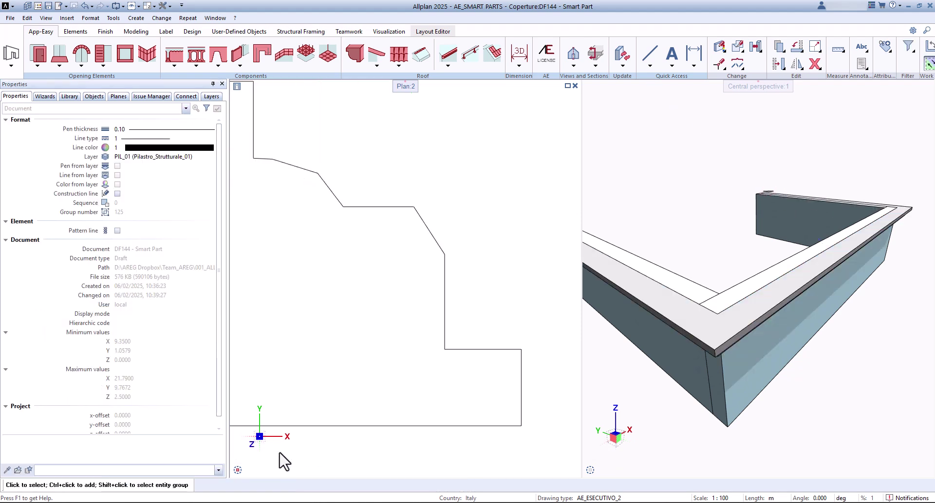
left_click_drag(746, 272, 785, 362)
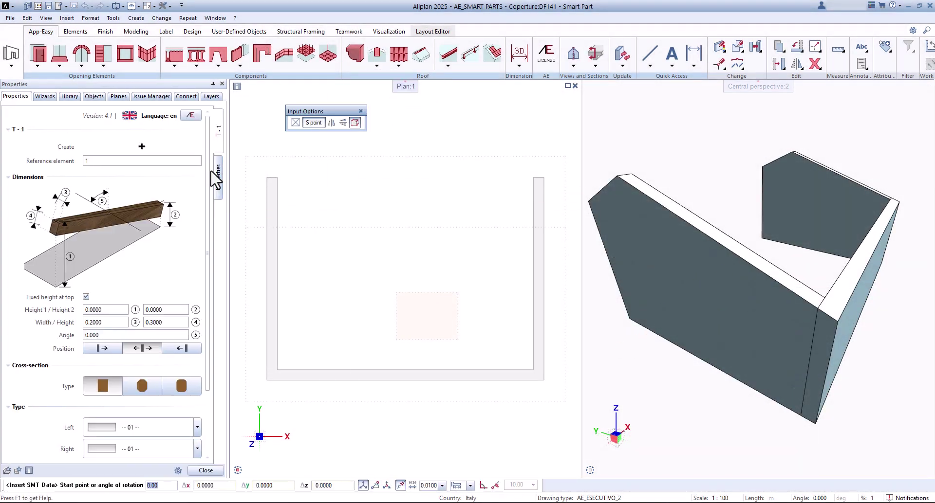
- Place a timber beam along the ridge line, from one gable-side roof edge to the opposite one
left_click_drag(207, 149, 207, 220)
left_click(237, 456)
scroll(295, 266, "up", 6)
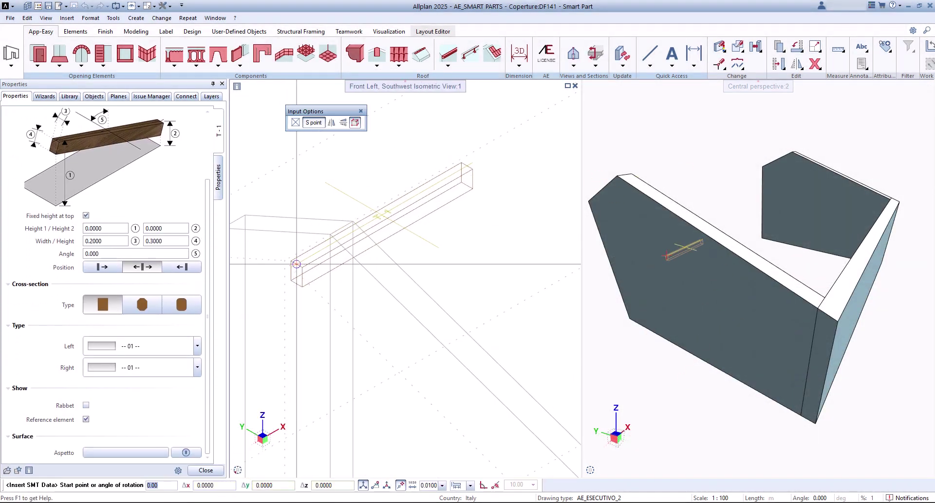
left_click(292, 266)
scroll(412, 277, "down", 4)
mouse_move(237, 470)
left_click(250, 443)
scroll(347, 244, "up", 2)
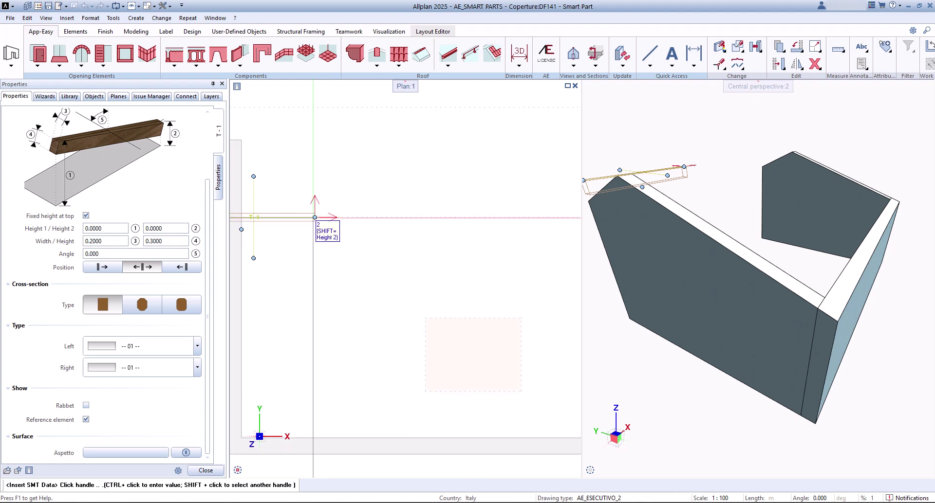
left_click(316, 217)
middle_click_drag(528, 232, 347, 262)
left_click(507, 262)
- Keep the ridge beam's cross-section rectangular, enable its rabbet, and align both rabbet slopes with the roof pitches in elevation
left_click(237, 470)
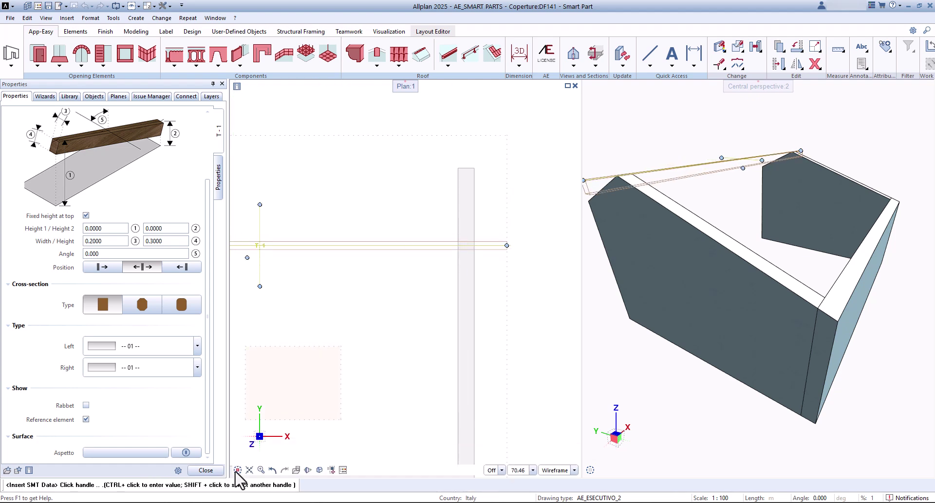
left_click(246, 442)
left_click(144, 307)
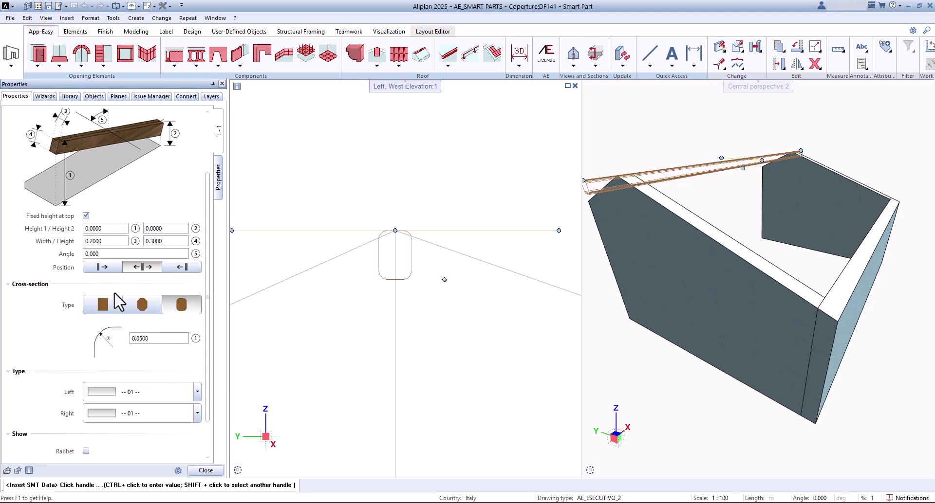
left_click(104, 304)
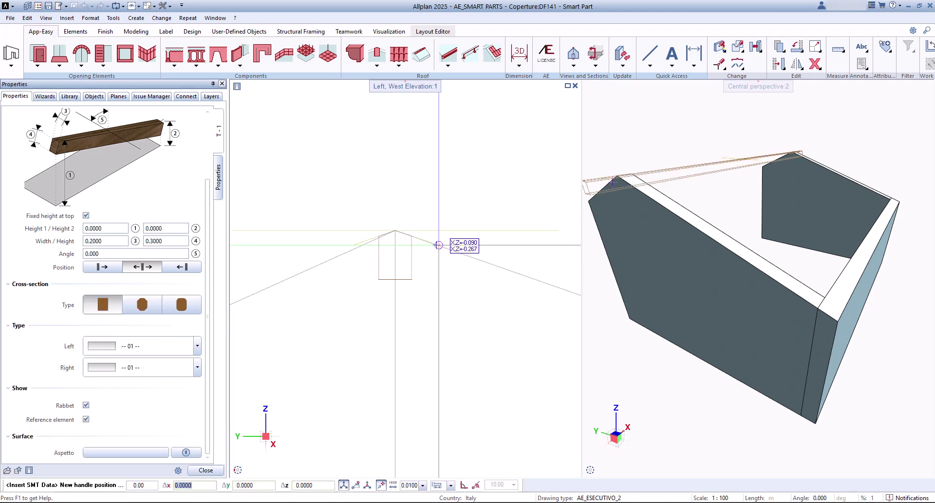
left_click(354, 245)
left_click(340, 260)
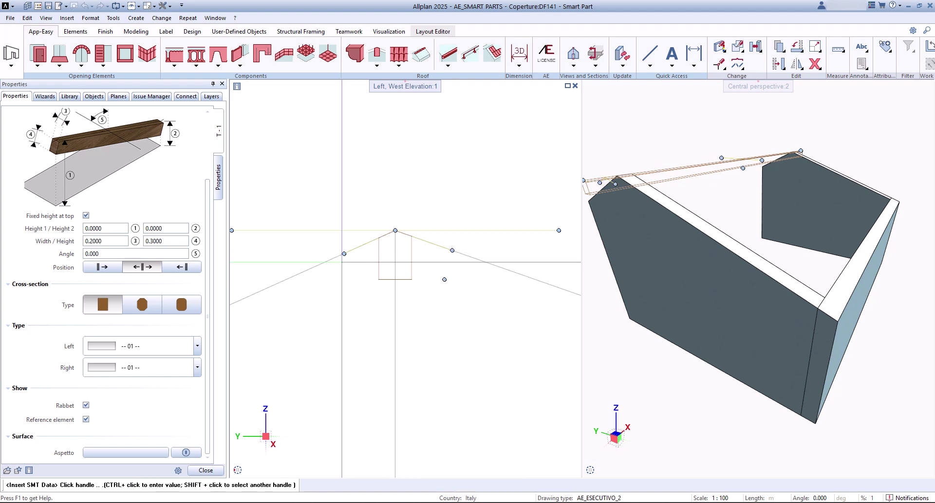
left_click(206, 471)
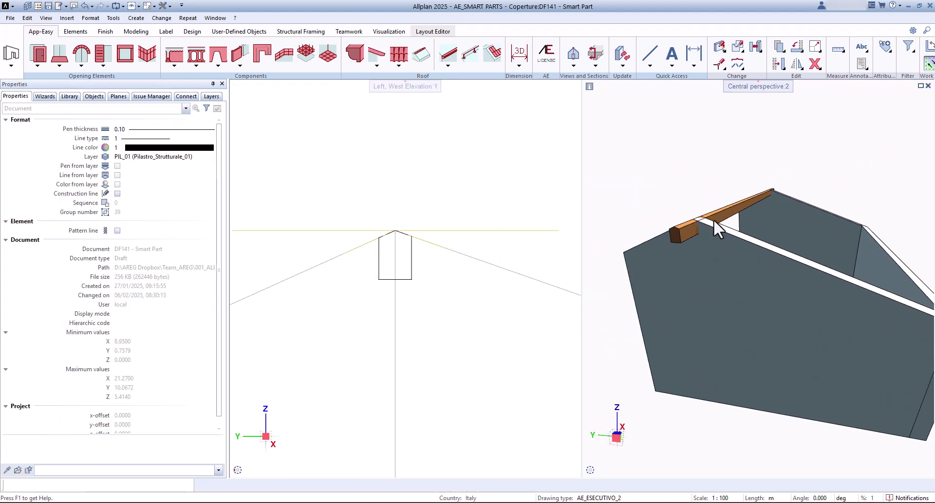
- Reopen the ridge beam and set both its left and right end types to 02
double_click(667, 232)
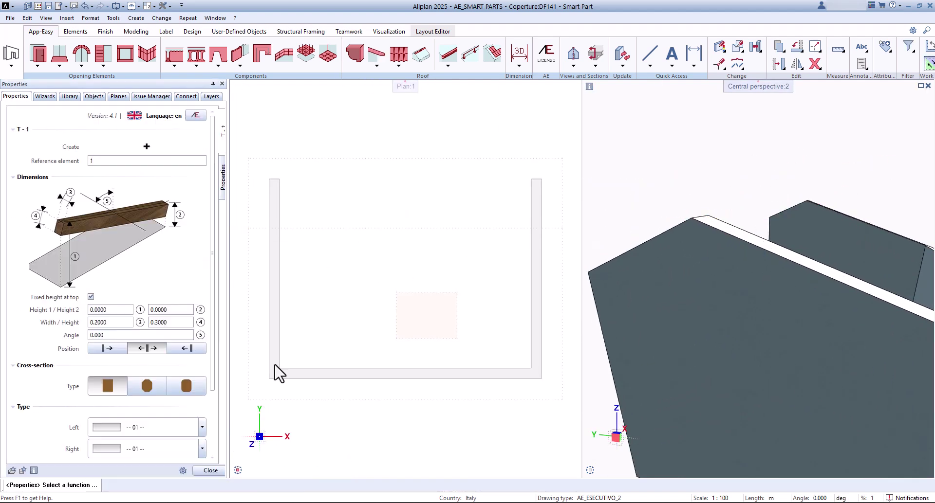
scroll(212, 363, "down", 3)
left_click(197, 346)
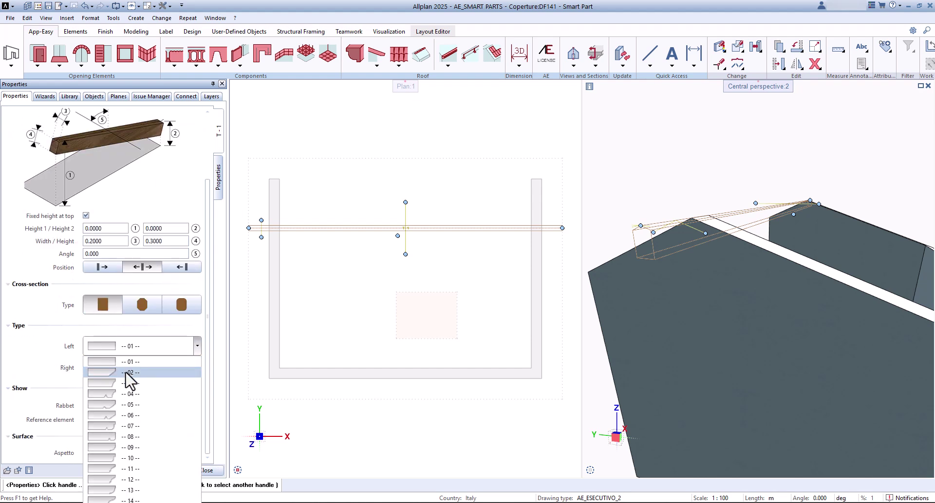
left_click(129, 373)
left_click(146, 369)
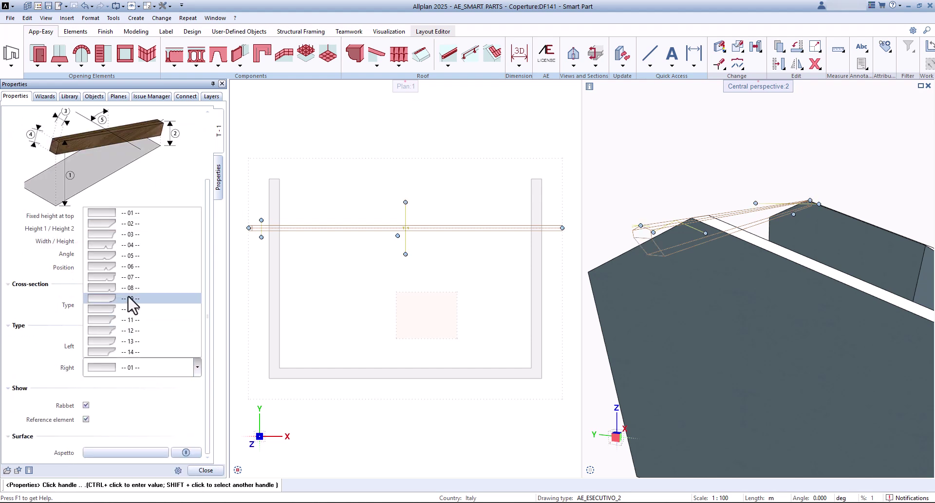
left_click(135, 223)
left_click(206, 470)
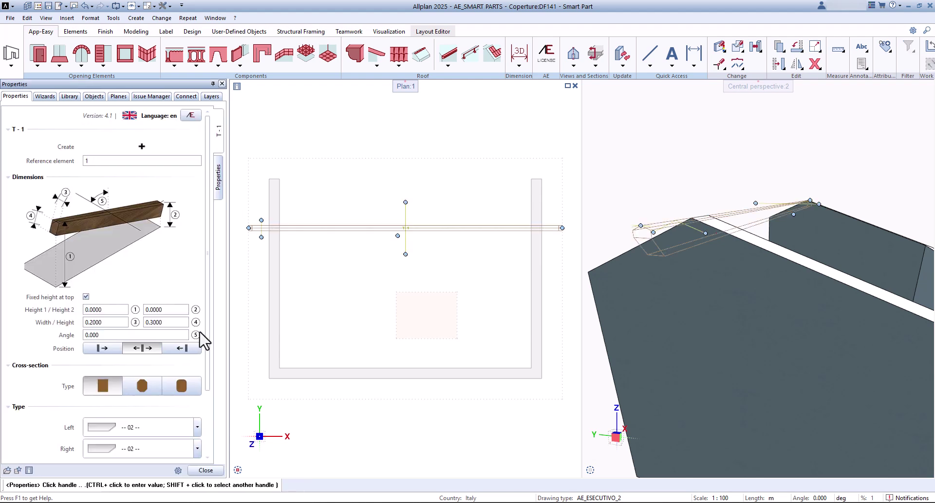
- Give the ridge beam's left end a curved end type and set its right end type to 01
left_click(151, 428)
left_click(130, 310)
left_click(151, 449)
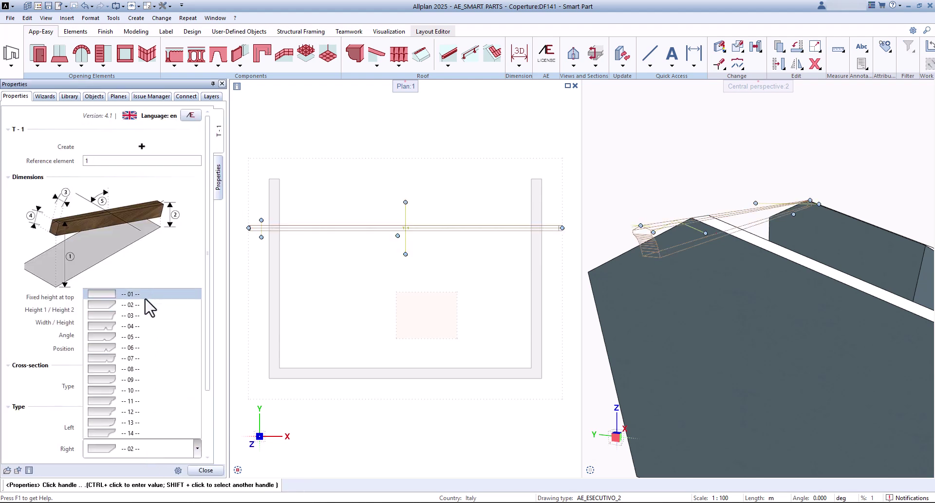
left_click(148, 293)
left_click(205, 473)
- Reopen the ridge beam and set its right end type to 12
left_click_drag(667, 277, 889, 192, "ctrl")
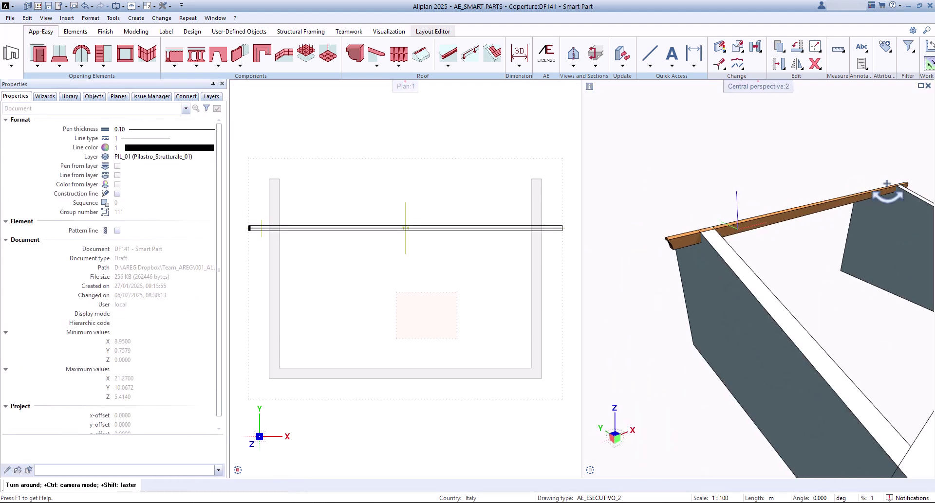
scroll(886, 194, "down", 3)
middle_click_drag(877, 209, 710, 301)
scroll(730, 256, "up", 5)
left_click_drag(731, 256, 913, 310, "ctrl")
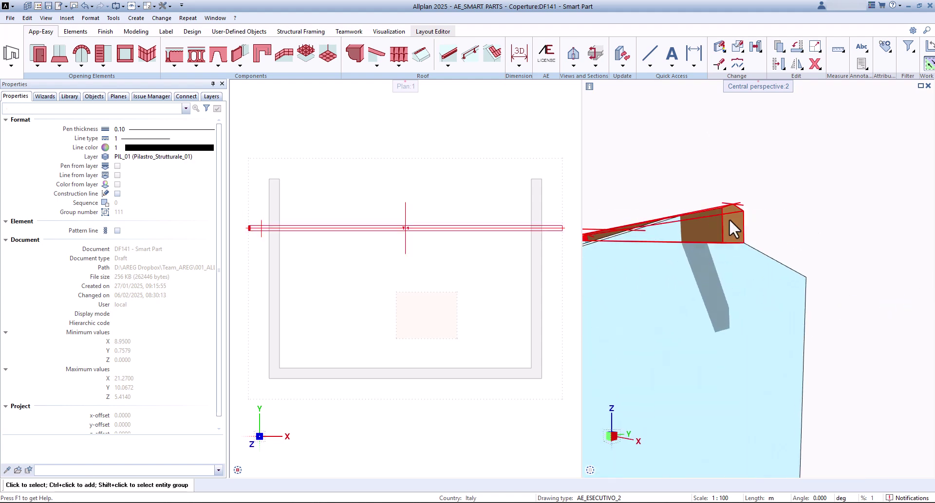
double_click(729, 220)
left_click(197, 449)
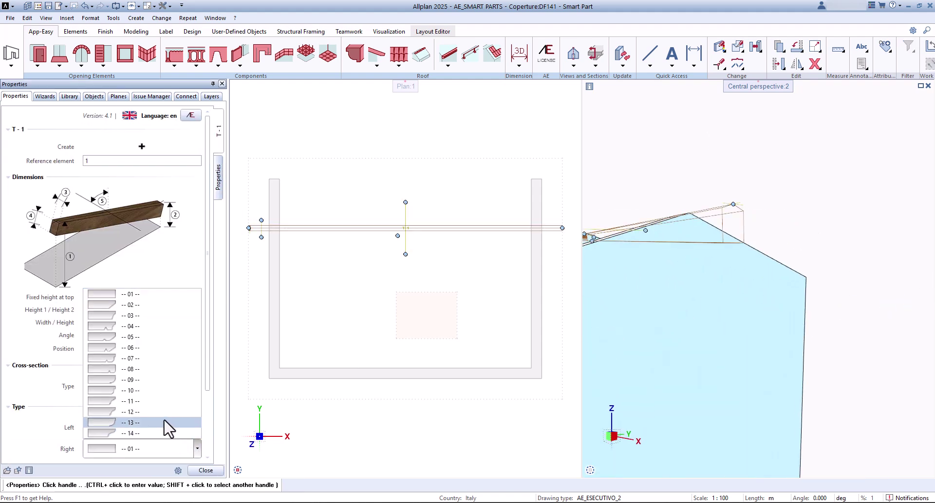
left_click(162, 413)
left_click(205, 470)
- Insert a row of rafters at the front-left eaves corner and extend it along the eaves to the front-right corner
scroll(756, 273, "down", 3)
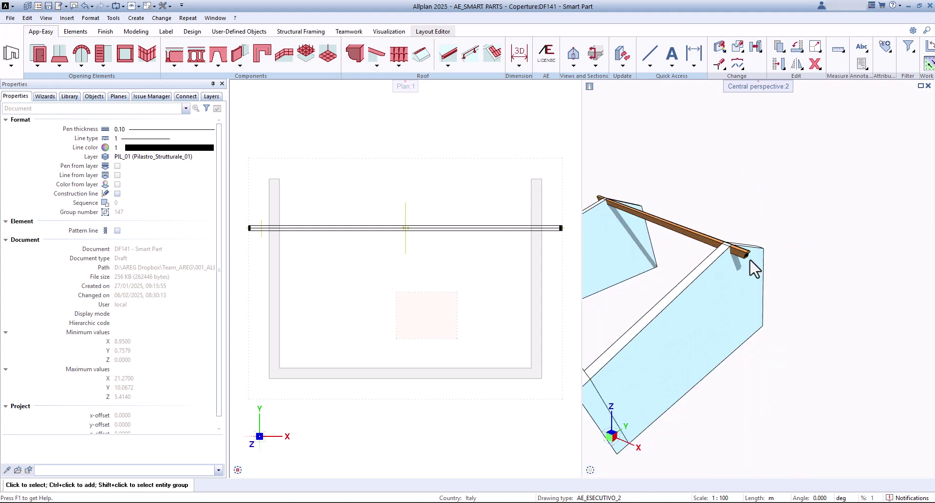
left_click(602, 471)
left_click(601, 471)
middle_click_drag(692, 248, 810, 239, "shift")
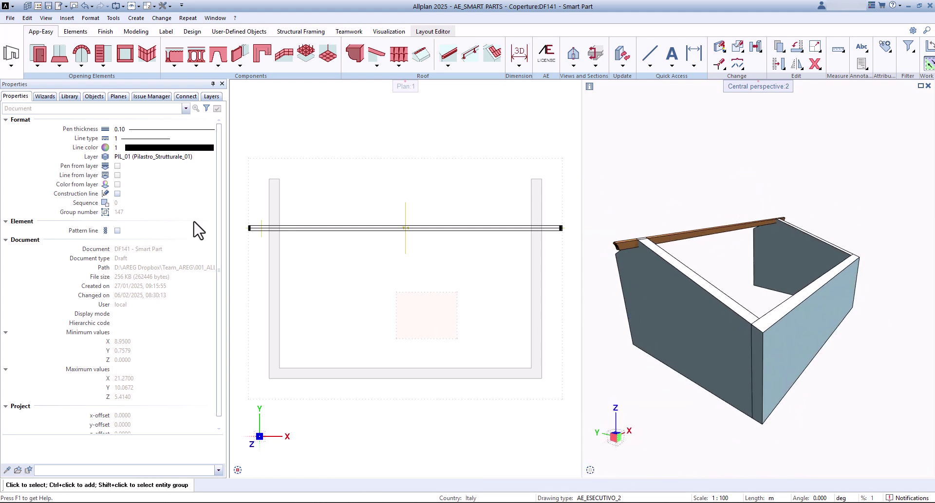
left_click(384, 77)
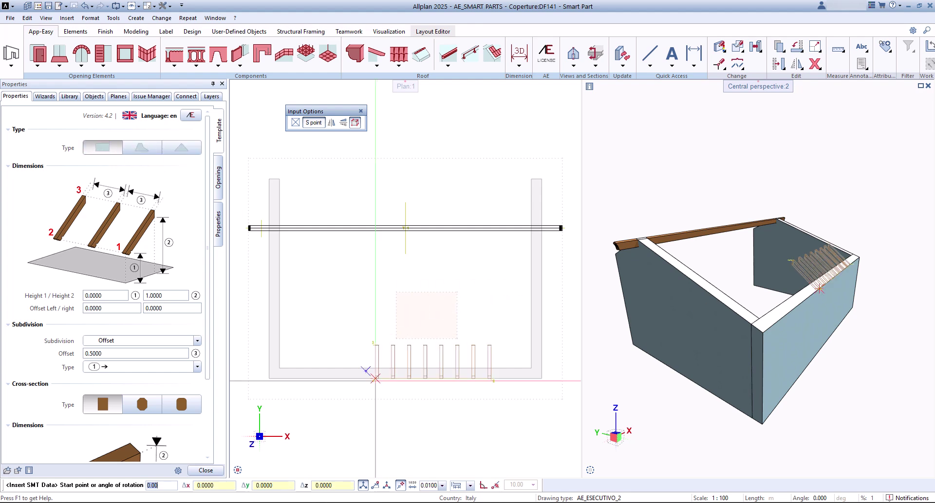
left_click(237, 458)
scroll(390, 319, "up", 3)
left_click(376, 351)
scroll(467, 300, "down", 1)
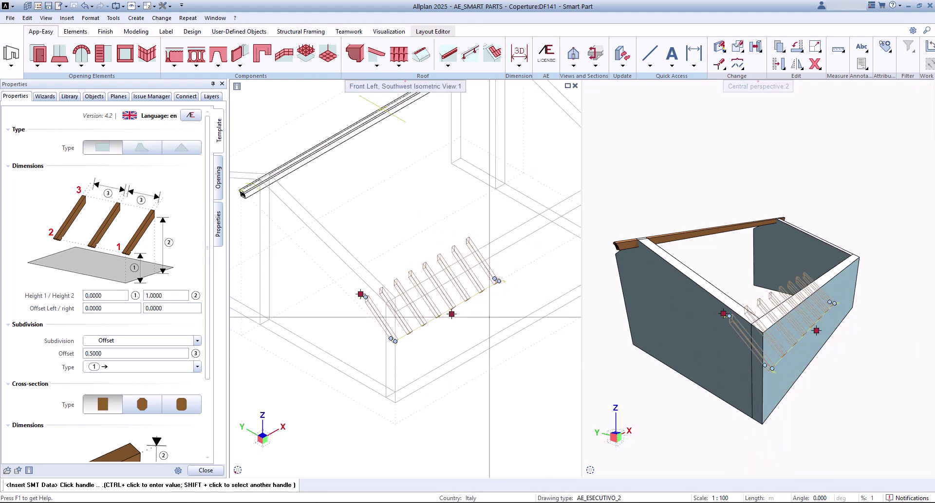
middle_click_drag(495, 288, 379, 336)
left_click(379, 328)
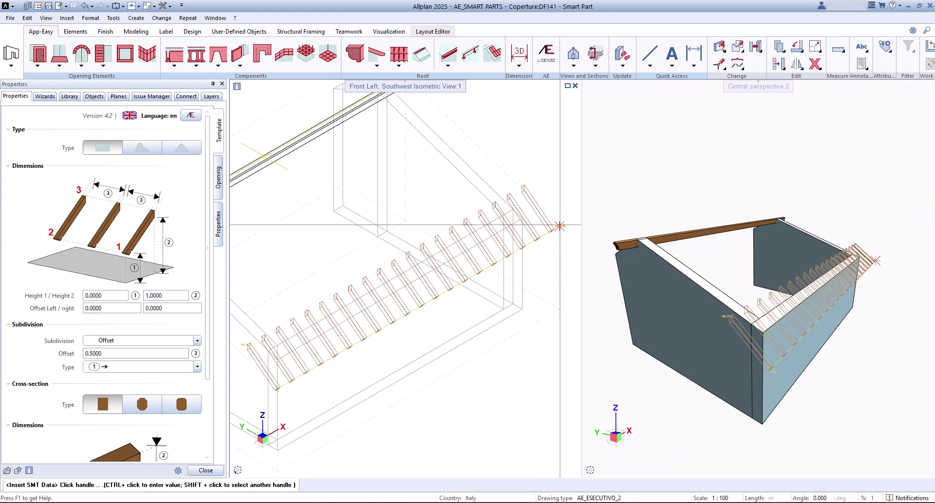
- In plan, move the rafters' handle 3 onto the ridge beam axis at its left end
left_click(249, 446)
left_click(250, 364)
scroll(251, 227, "up", 4)
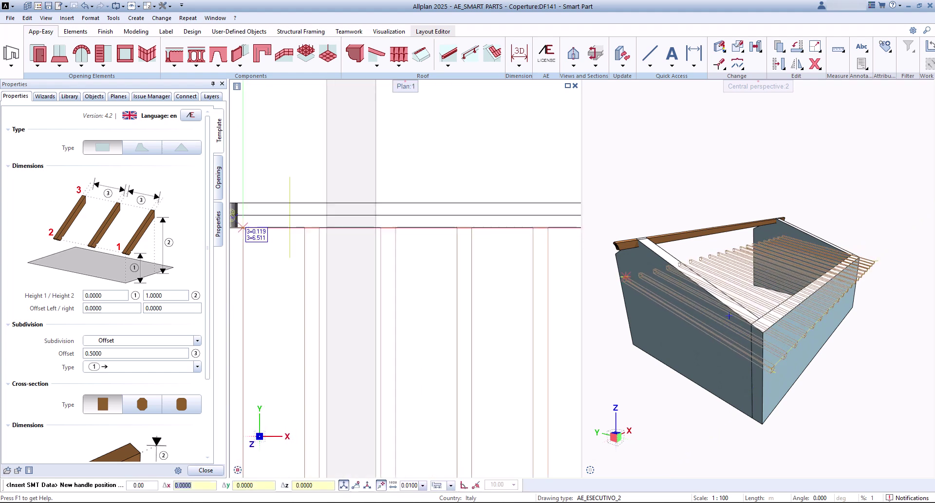
middle_click_drag(247, 214, 354, 247)
left_click(360, 241)
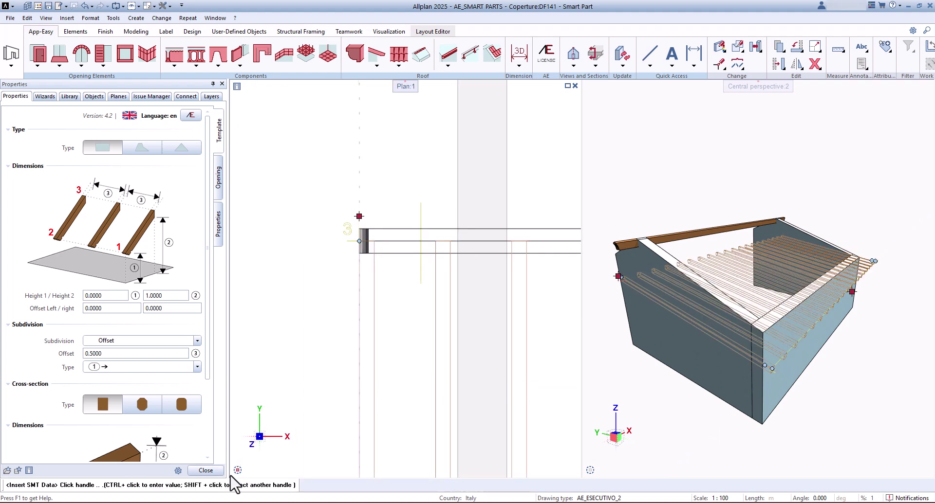
- In the west elevation, raise the rafters' Height 2 to 2.314 m at the top of the ridge beam and return to plan
left_click(237, 447)
scroll(341, 229, "up", 3)
left_click(332, 246)
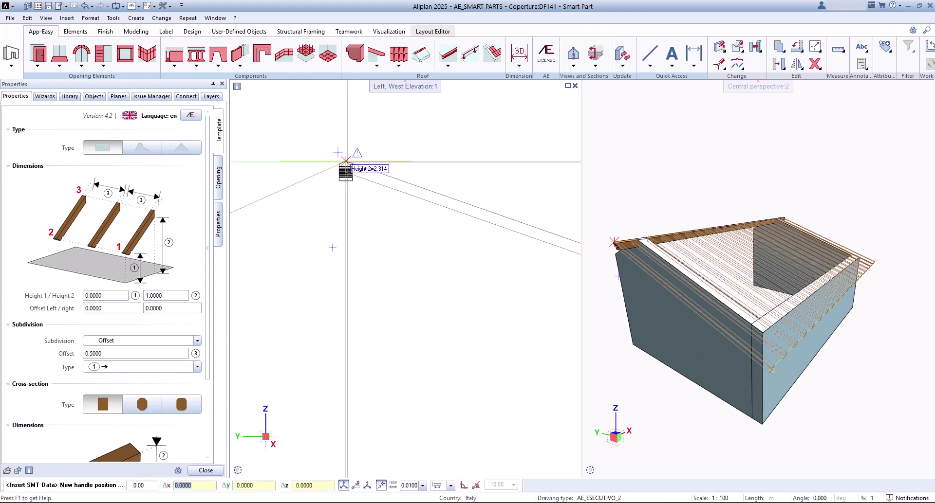
left_click(346, 162)
scroll(346, 162, "down", 2)
middle_click_drag(345, 162, 238, 231)
scroll(484, 339, "up", 2)
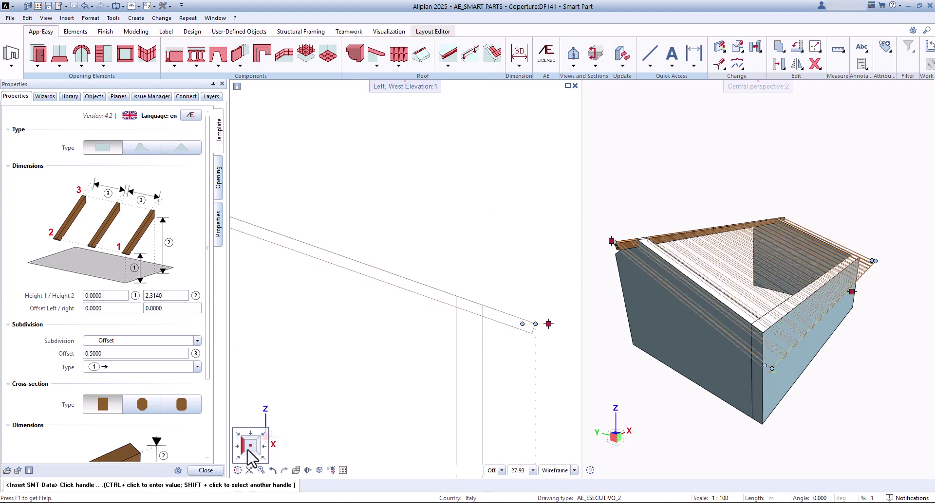
left_click(248, 450)
- Try subdividing the rafters by number instead of by offset
left_click(197, 341)
left_click(134, 354)
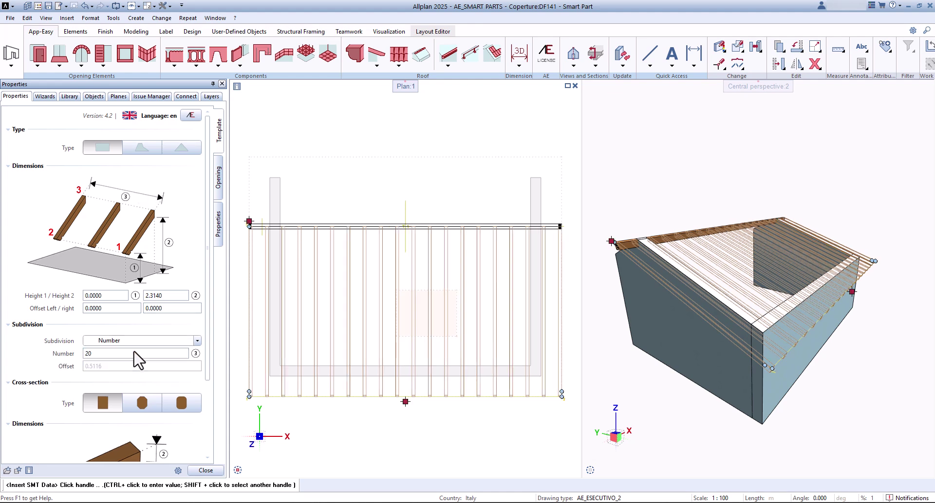
left_click(125, 358)
- Set the rafters' left and right offsets to -1.2 m, aligned with the inner faces of the side walls
scroll(258, 392, "up", 2)
left_click(246, 390)
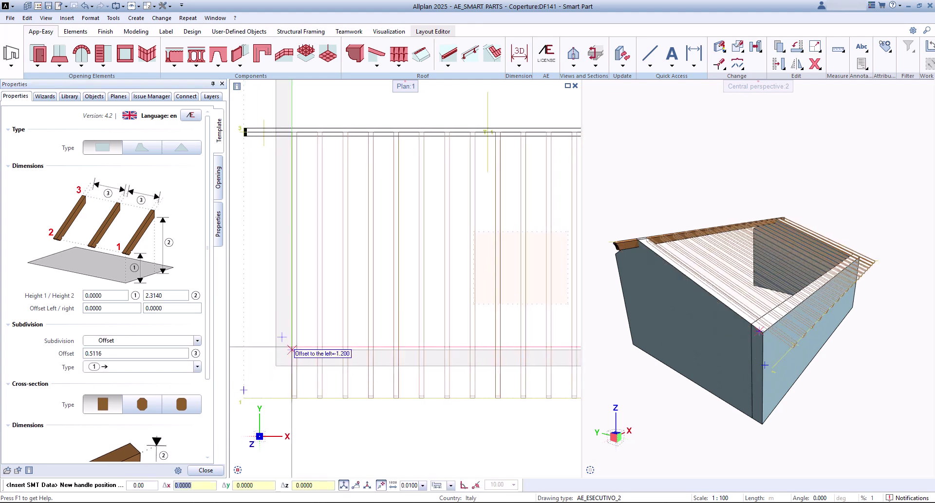
left_click(291, 351)
scroll(295, 365, "down", 2)
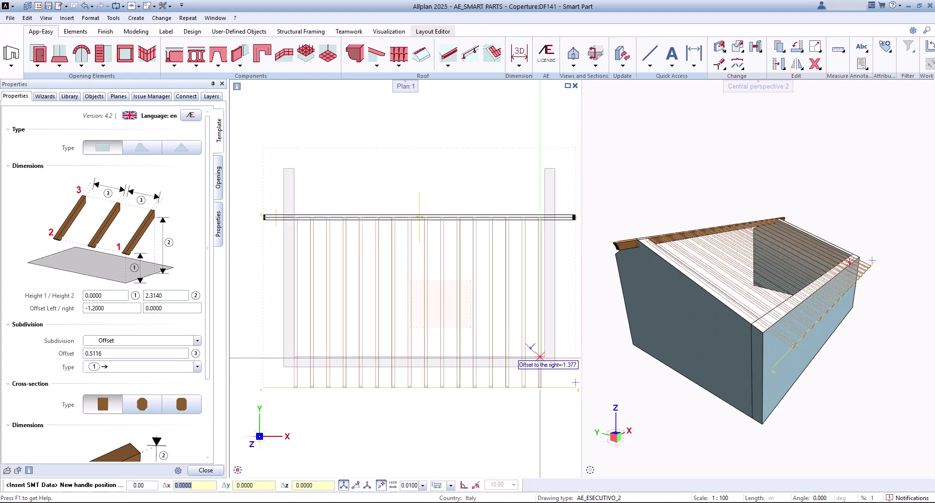
left_click(544, 383)
- Distribute the rafters outward from the centre with a spacing offset of 0.7 m
left_click(197, 367)
left_click(137, 396)
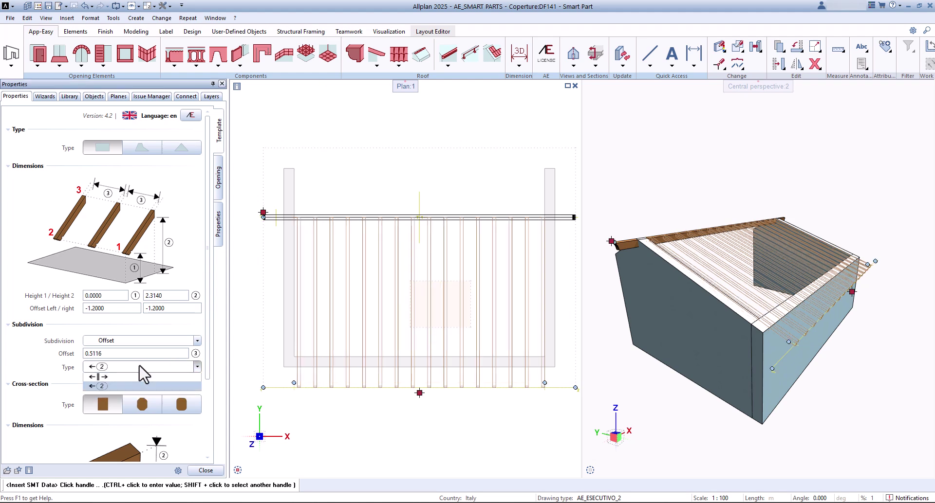
left_click(135, 387)
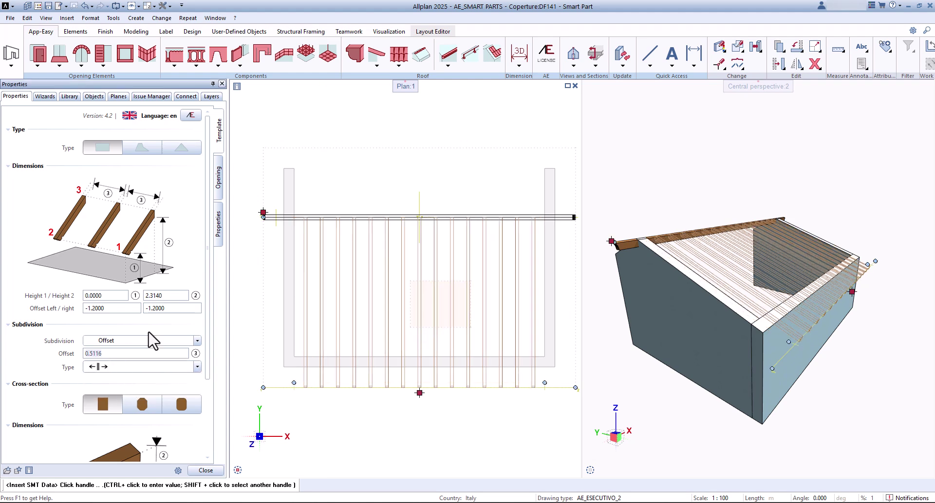
type(".7")
key("Return")
- Give the rafters end type 02 and finish the SmartPart
scroll(207, 368, "down", 3)
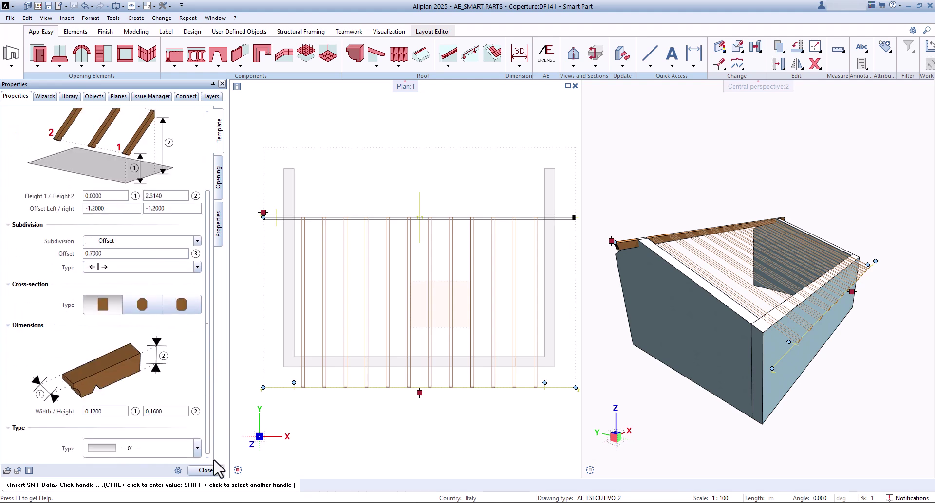
left_click(197, 449)
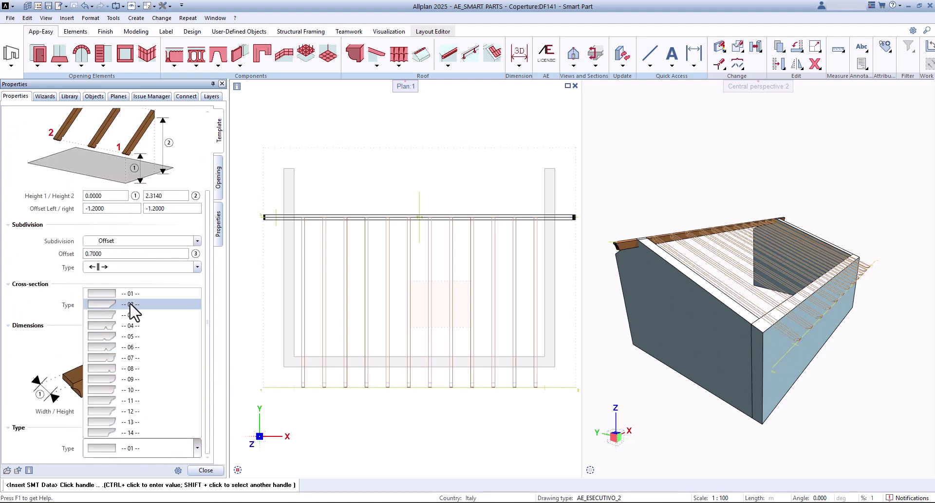
left_click(131, 305)
left_click(208, 470)
scroll(802, 336, "up", 3)
middle_click_drag(813, 304, 834, 244, "shift")
scroll(834, 244, "down", 2)
- Reopen the rafters, create an opening, and place its corner at the front-left corner of the marked roof opening
double_click(451, 347)
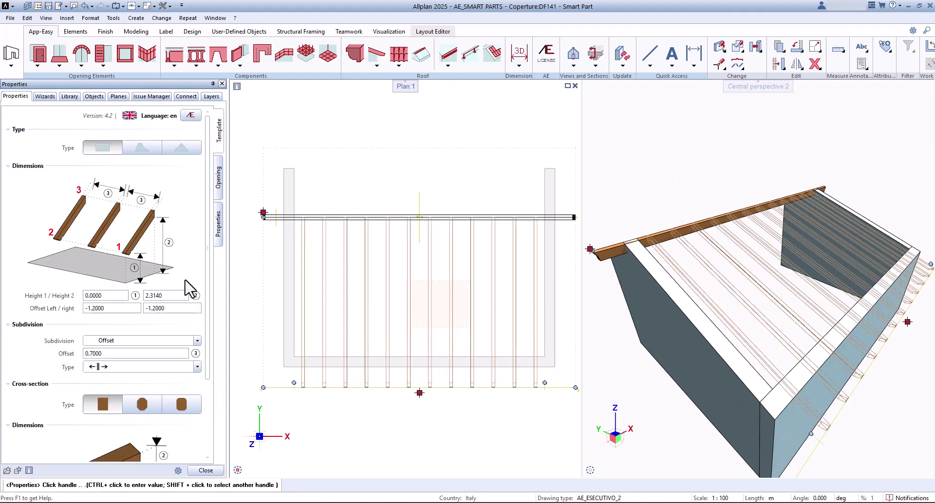
left_click(216, 183)
left_click(145, 286)
scroll(292, 371, "up", 3)
left_click(287, 357)
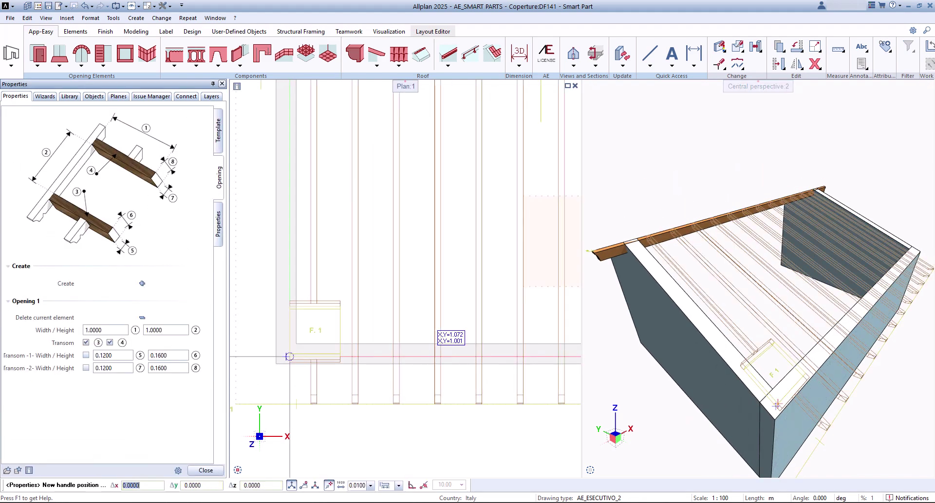
left_click(523, 288)
left_click(522, 286)
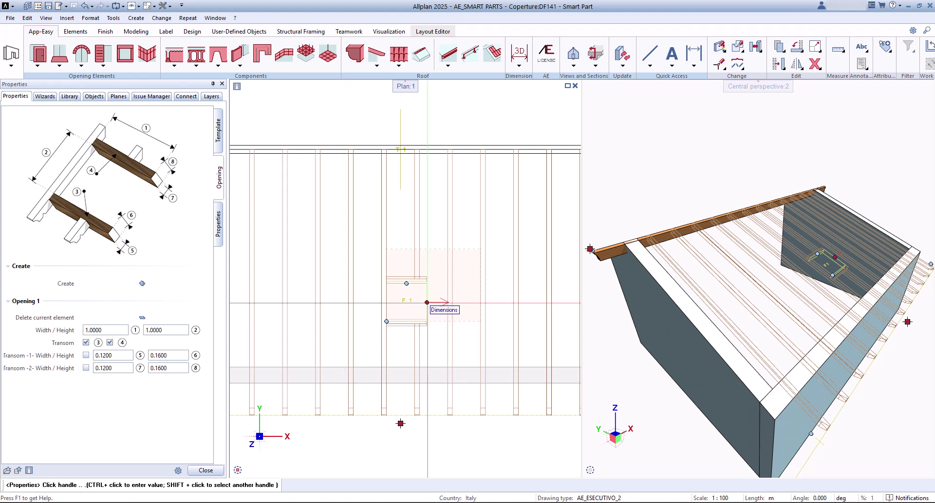
- Stretch the rafter opening to 2.34 m wide and about 1.907 m high to match the marked outline, and finish the rafters
left_click(427, 302)
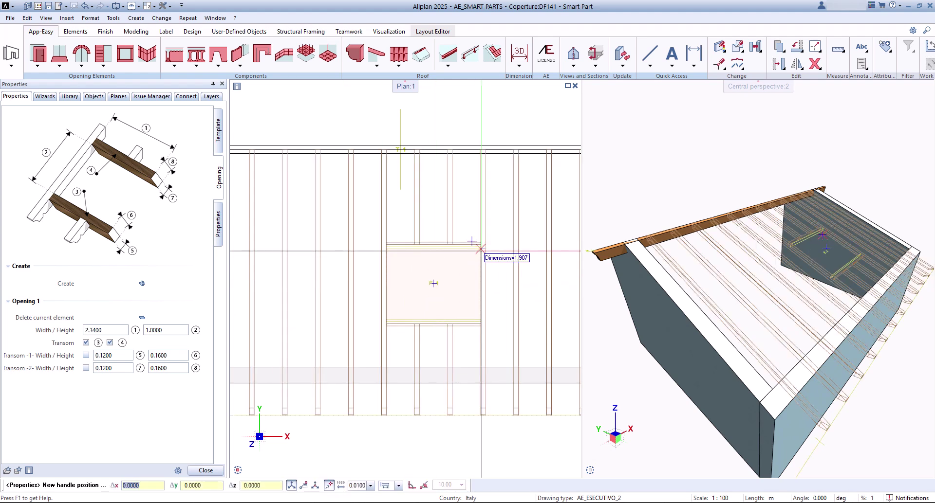
left_click(480, 249)
left_click(207, 472)
middle_click_drag(879, 253, 813, 271, "shift")
left_click(237, 470)
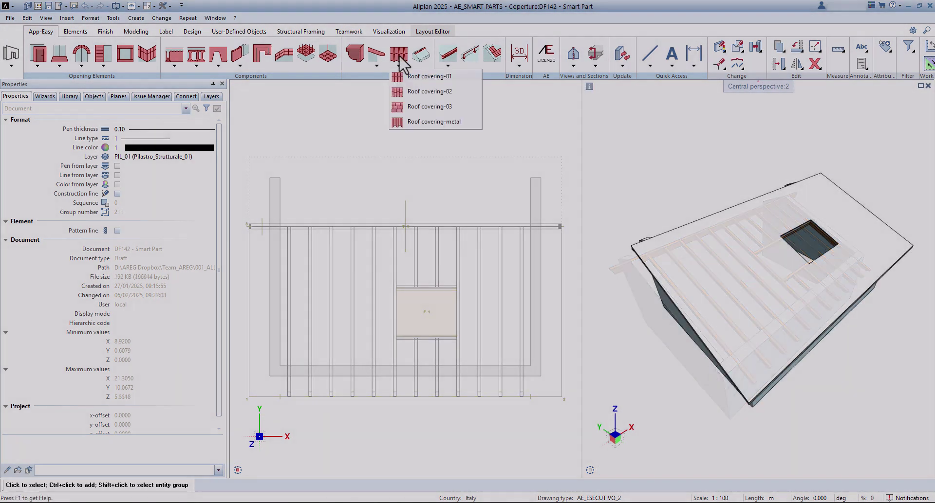
- Insert a Roof covering-01 with the single-row tile type at the roof's front-left eaves corner, with a 35% slope angle
left_click(417, 77)
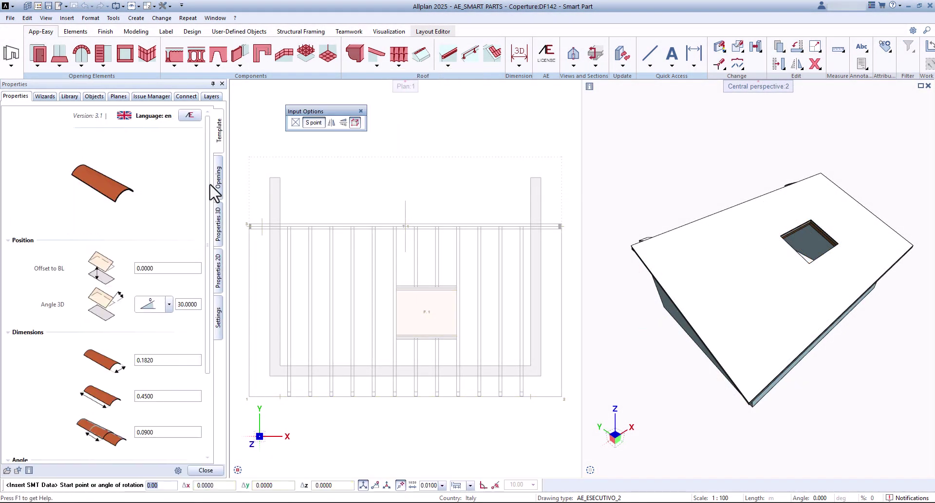
scroll(209, 236, "down", 3)
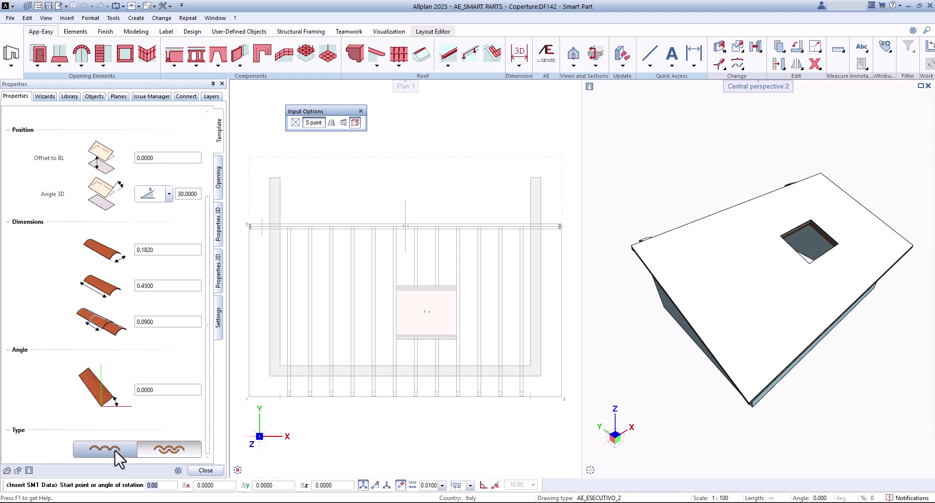
left_click(243, 454)
scroll(375, 335, "up", 6)
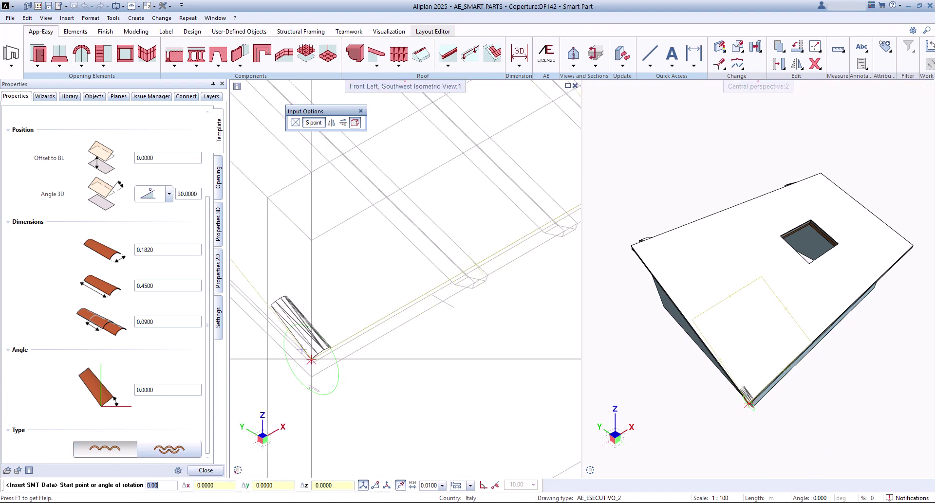
left_click(311, 361)
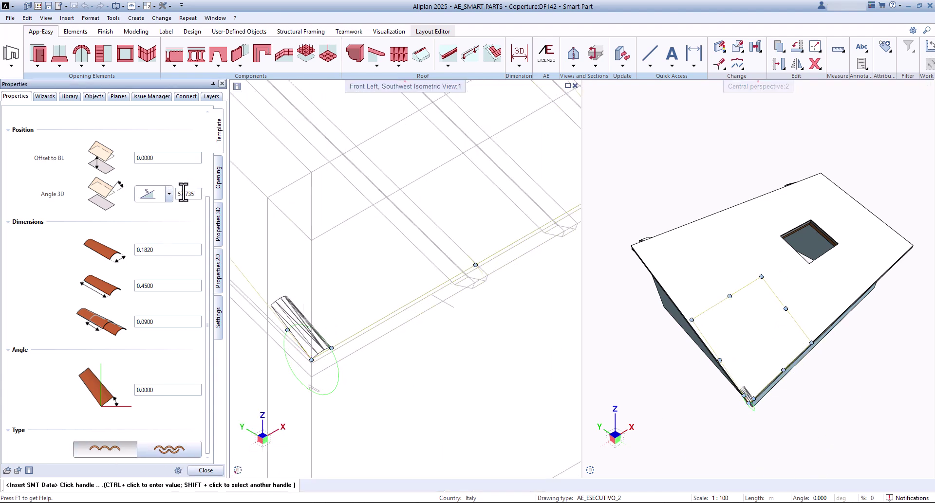
scroll(462, 310, "down", 3)
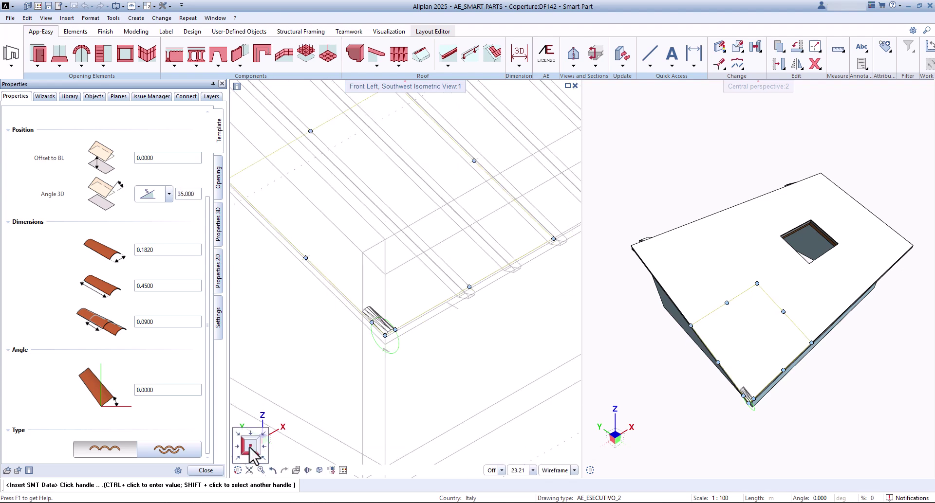
- Stretch the covering's right side in plan to the front-right eaves corner and the right end of the ridge
left_click(250, 455)
left_click(326, 397)
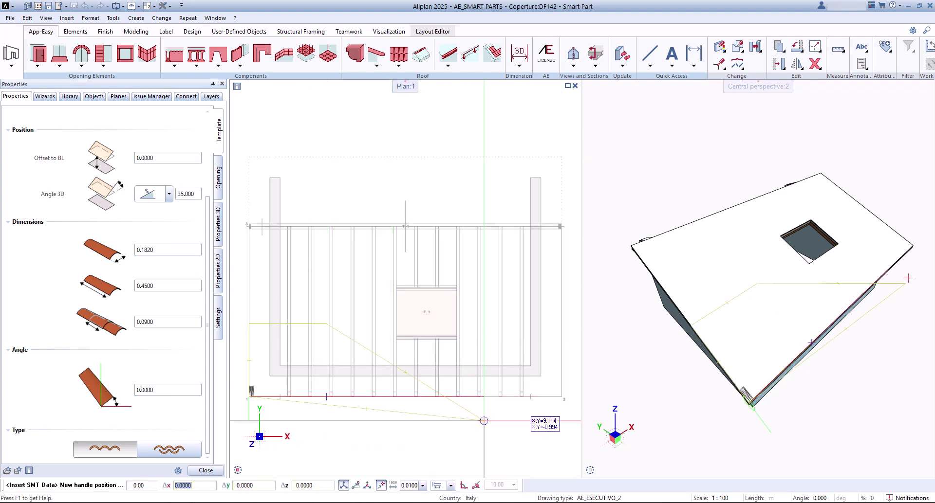
left_click(561, 395)
left_click(326, 322)
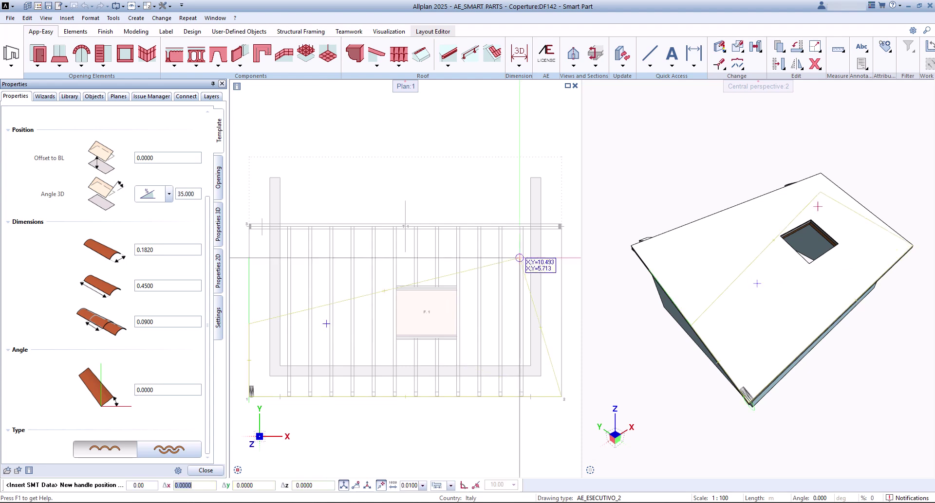
scroll(563, 228, "up", 5)
left_click(552, 216)
scroll(542, 272, "down", 5)
- Move the covering's rear-left corner to the left end of the ridge and finish the covering
middle_click_drag(238, 348, 302, 349)
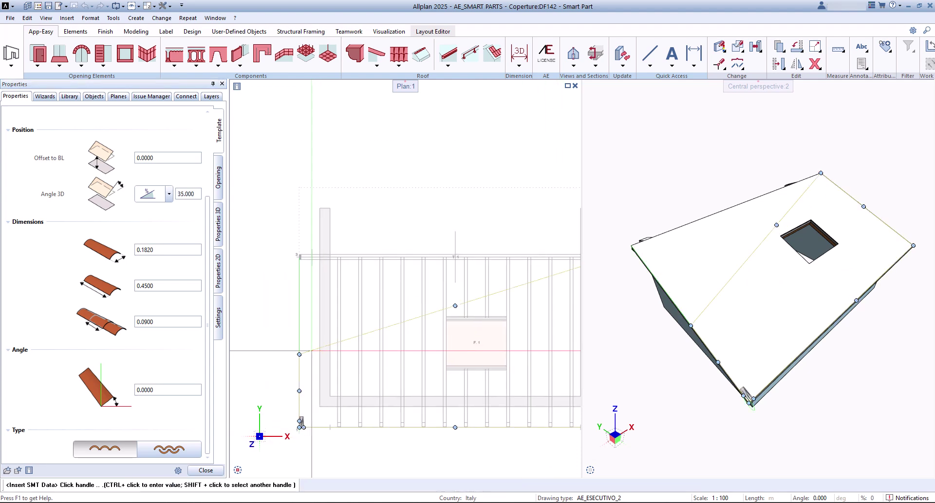
left_click(299, 353)
scroll(296, 259, "up", 5)
left_click(312, 241)
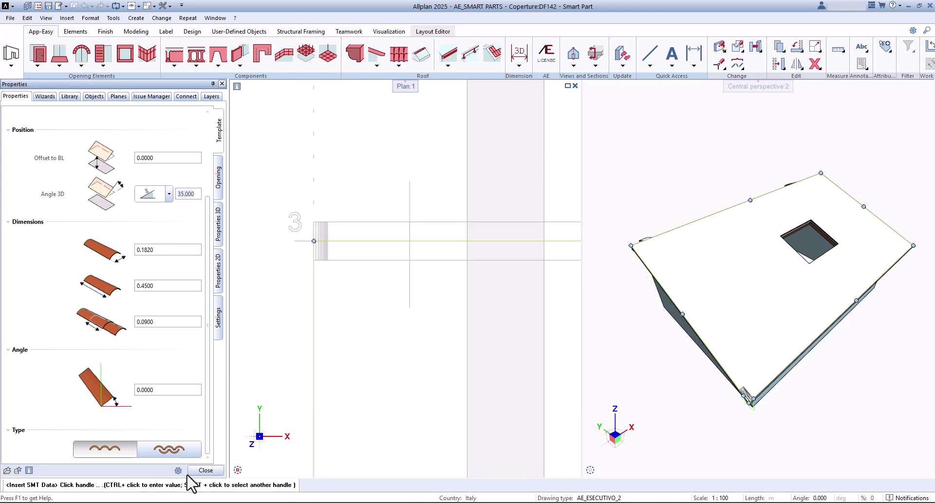
left_click(200, 470)
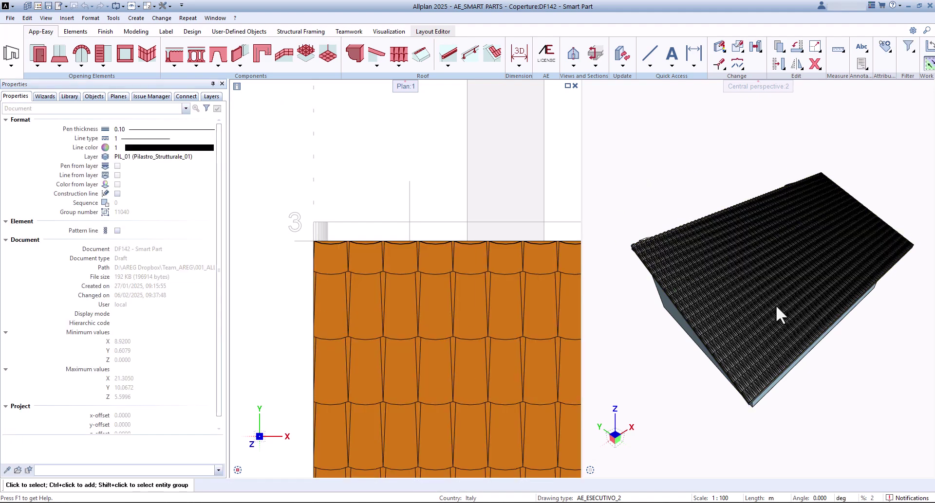
- Reopen the roof covering, create an opening, and place it at the front-left corner of the rafter opening
scroll(776, 304, "up", 3)
scroll(359, 317, "down", 6)
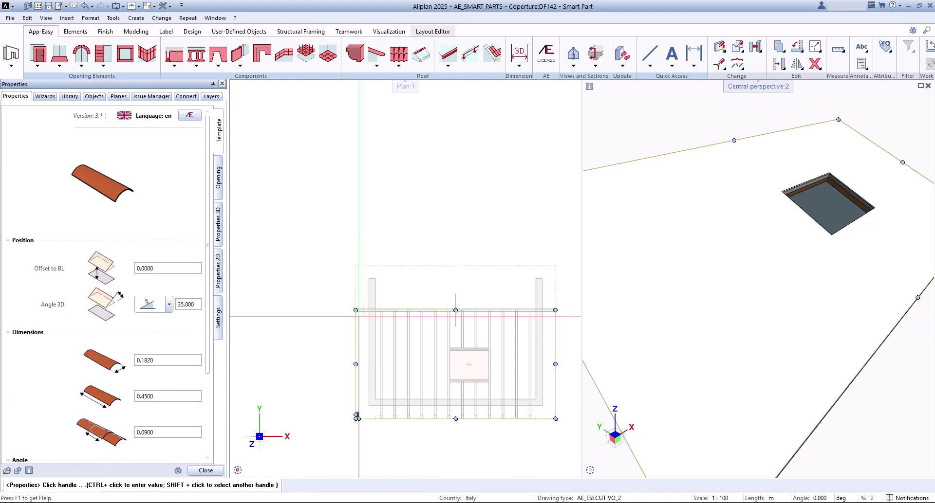
left_click(219, 195)
left_click(146, 138)
scroll(350, 362, "up", 6)
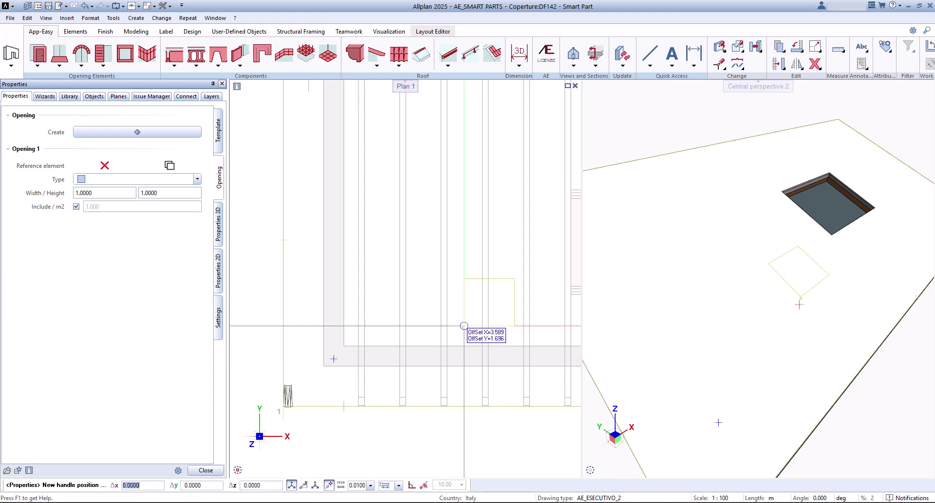
left_click(464, 326)
scroll(396, 367, "up", 4)
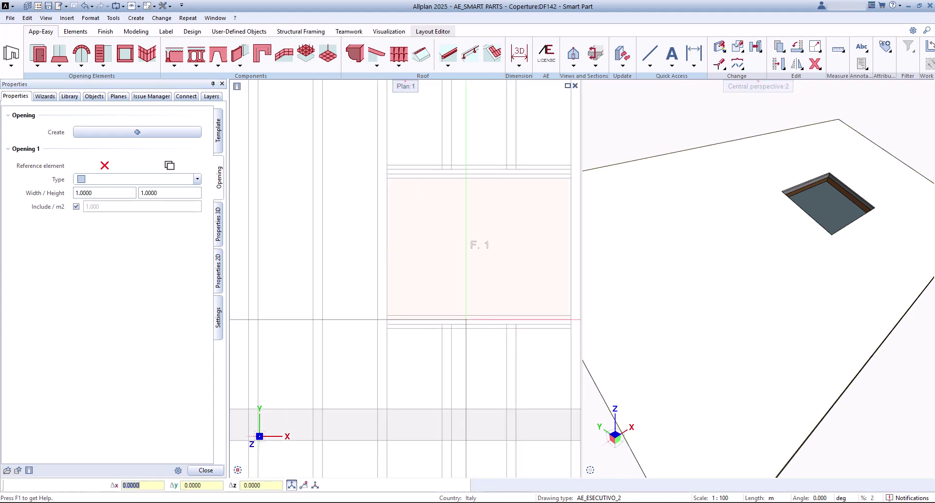
- Stretch the covering's opening to 2.34 m wide and 1.9071 m high to match the rafter opening
left_click(466, 319)
middle_click_drag(517, 329, 374, 369)
left_click(429, 286)
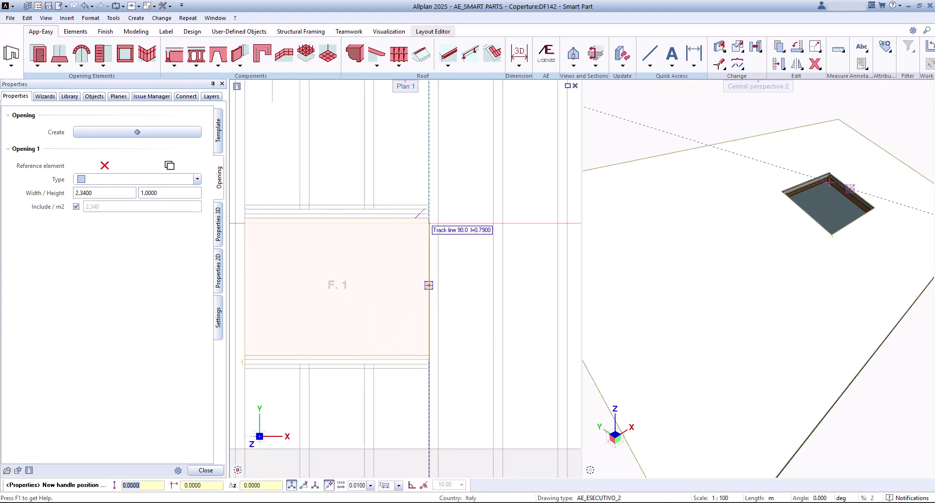
left_click(390, 218)
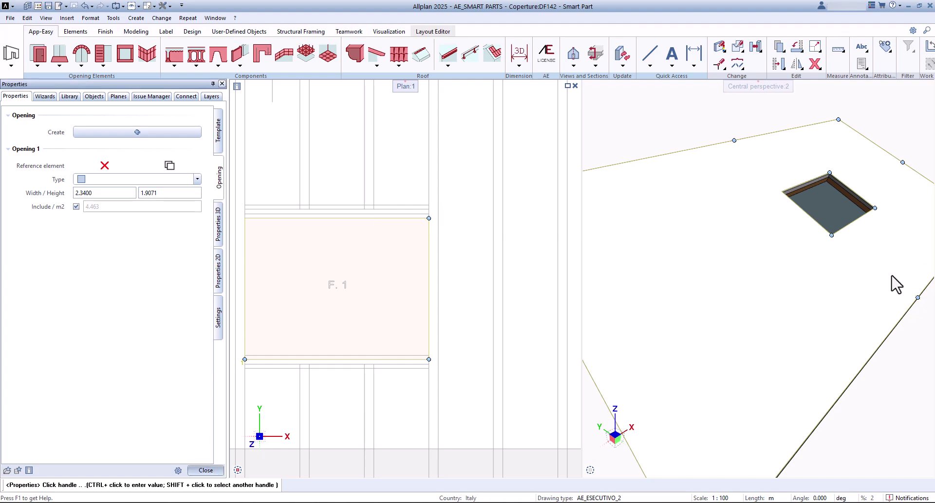
key("Escape")
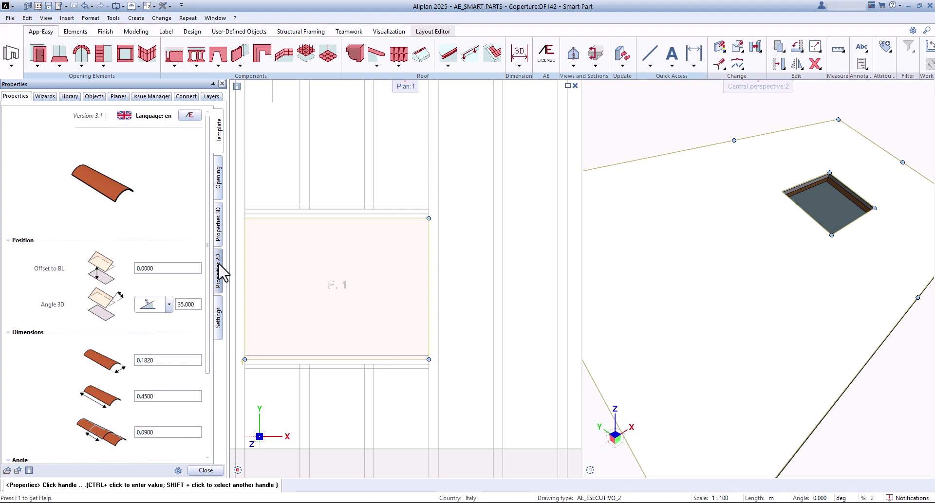
- Assign the AE_C_0134 surface from the AE_Colors library to the first tile surface of the roof covering
left_click(219, 272)
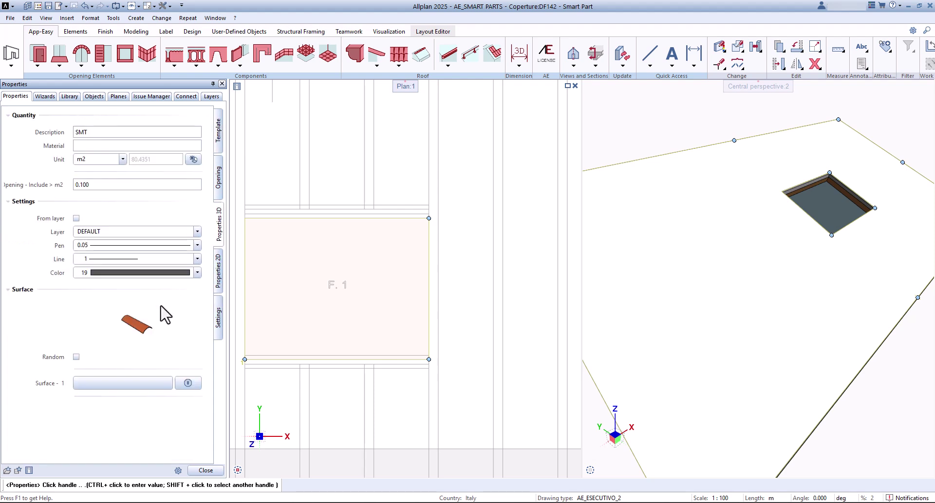
left_click(130, 385)
double_click(299, 130)
double_click(325, 128)
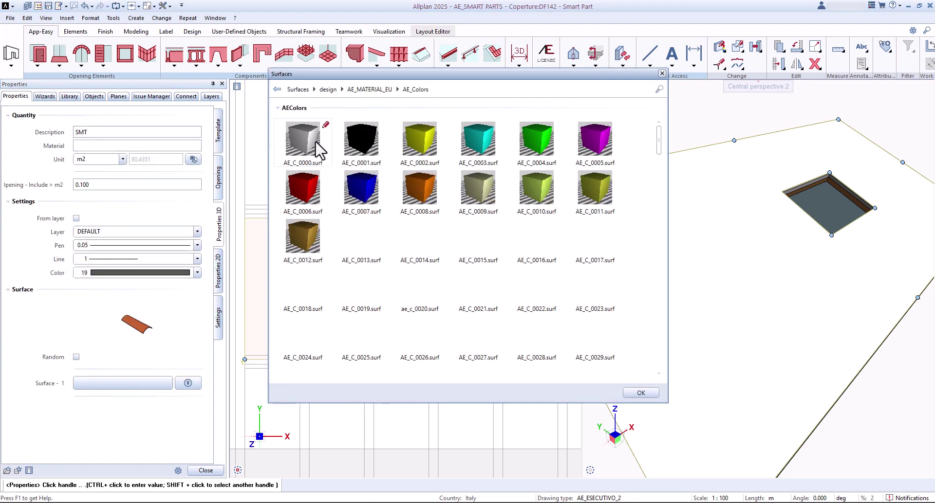
left_click_drag(660, 142, 651, 249)
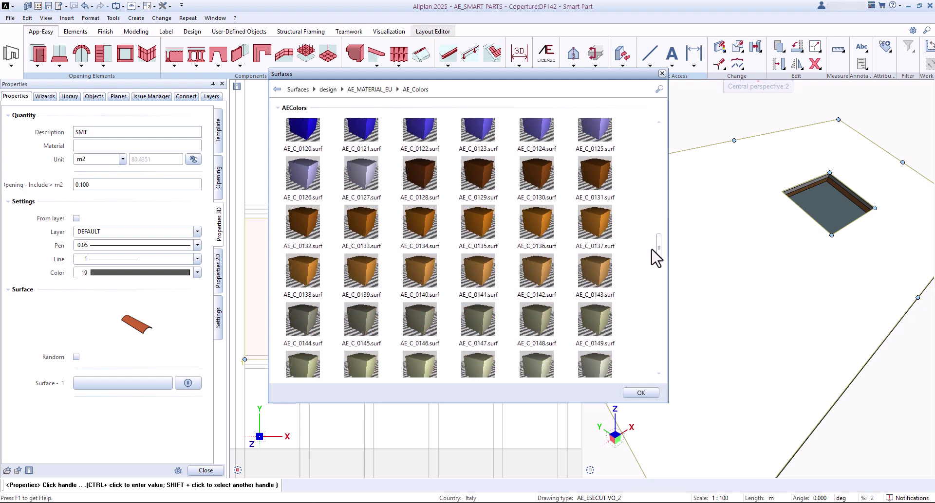
double_click(423, 226)
- Enable random surfaces for the roof covering and set the number of surfaces to 3
left_click(75, 357)
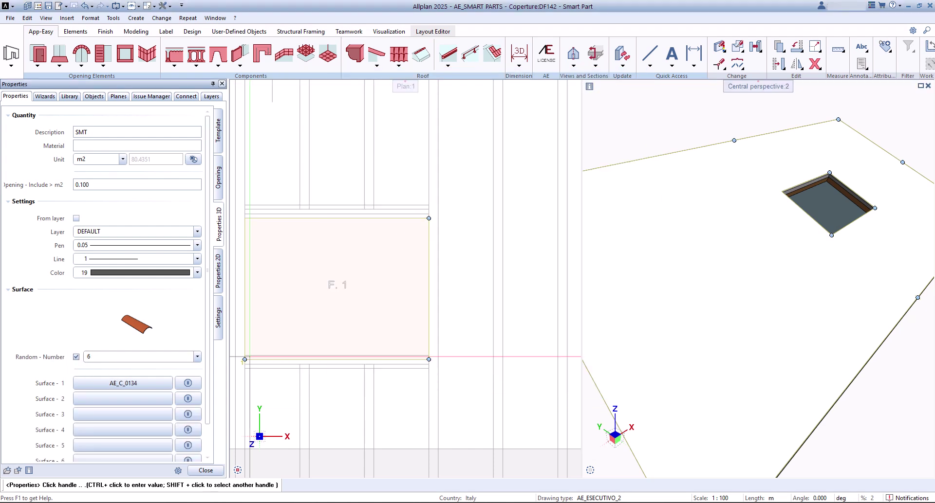
left_click(174, 358)
left_click(146, 382)
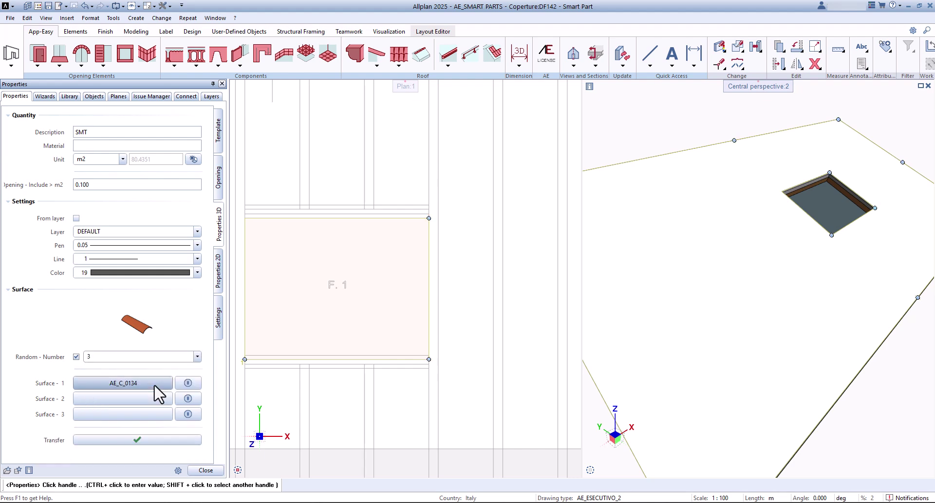
- Assign the ae_c_0008 surface from the AE_Colors library as the roof covering's second random surface
left_click(142, 402)
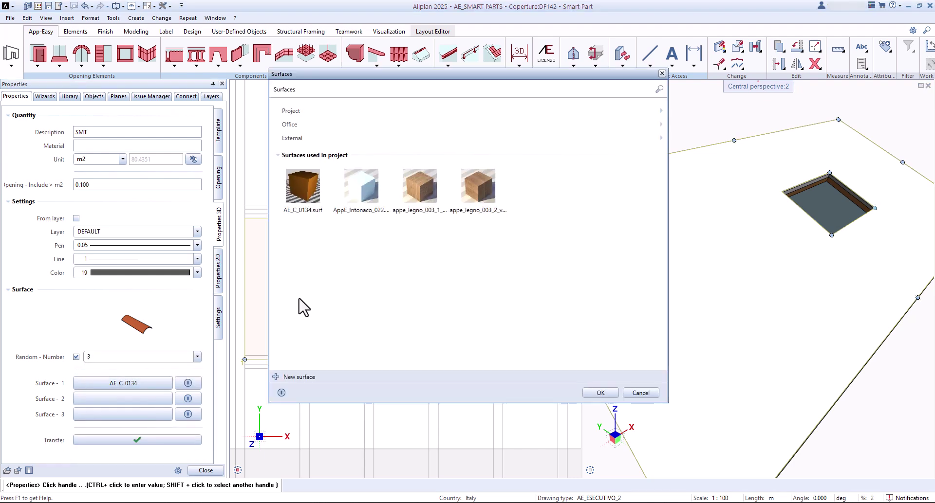
left_click(300, 128)
left_click(321, 127)
left_click(316, 140)
double_click(424, 188)
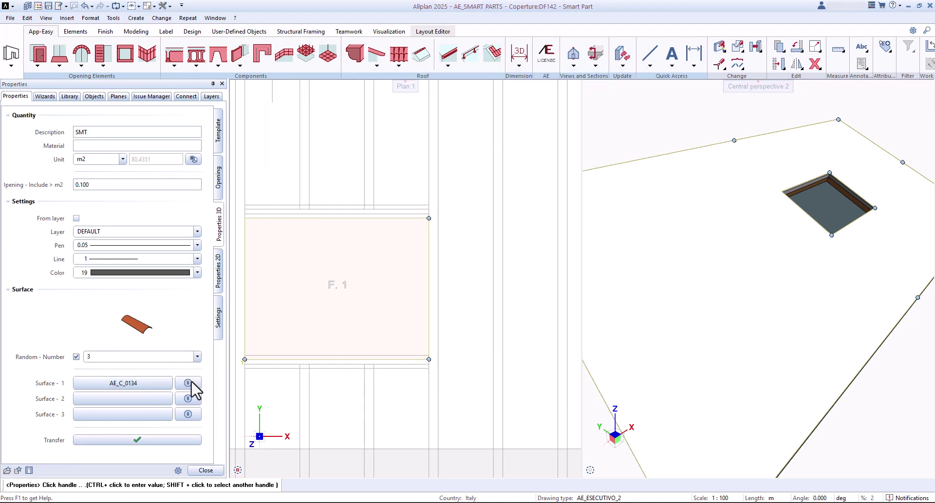
- Assign the AE_C_0131 surface from AE_Colors as the third random surface and finish the roof covering
left_click(146, 415)
left_click(302, 125)
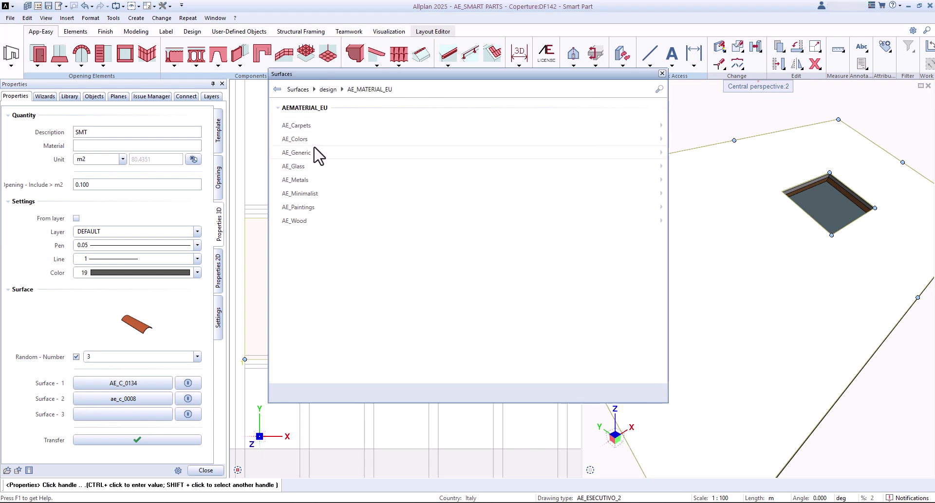
left_click(297, 139)
left_click_drag(657, 146, 659, 263)
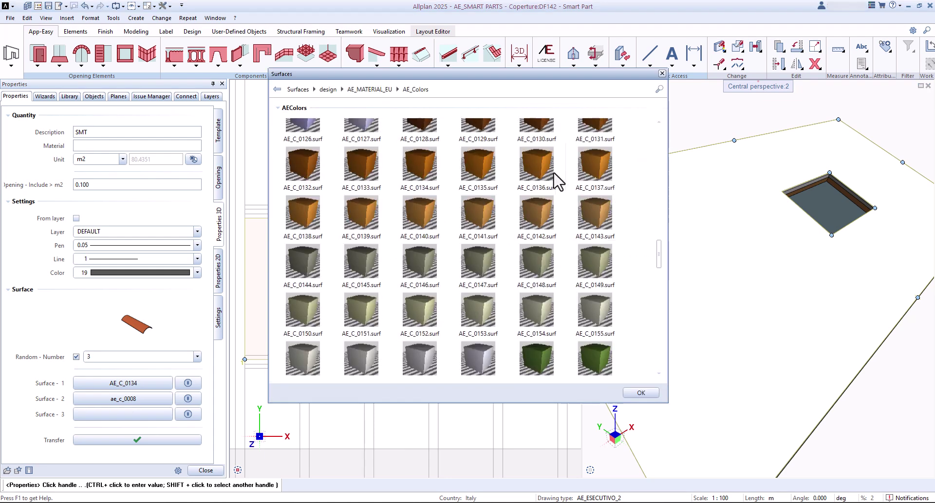
double_click(601, 126)
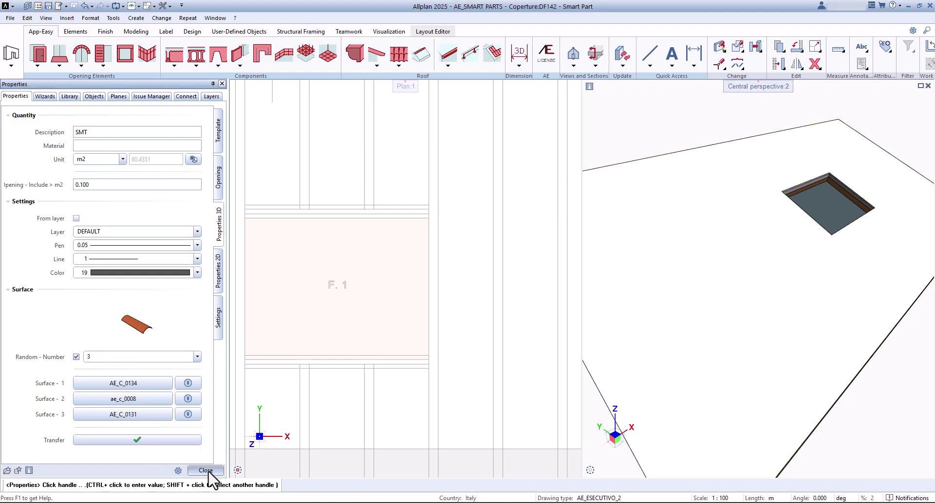
left_click(208, 472)
- Start the second roof covering type and place it at the front-left eaves corner in the southwest isometric view
middle_click_drag(774, 309, 764, 208)
middle_click_drag(759, 214, 686, 203)
scroll(683, 204, "down", 3)
left_click(237, 471)
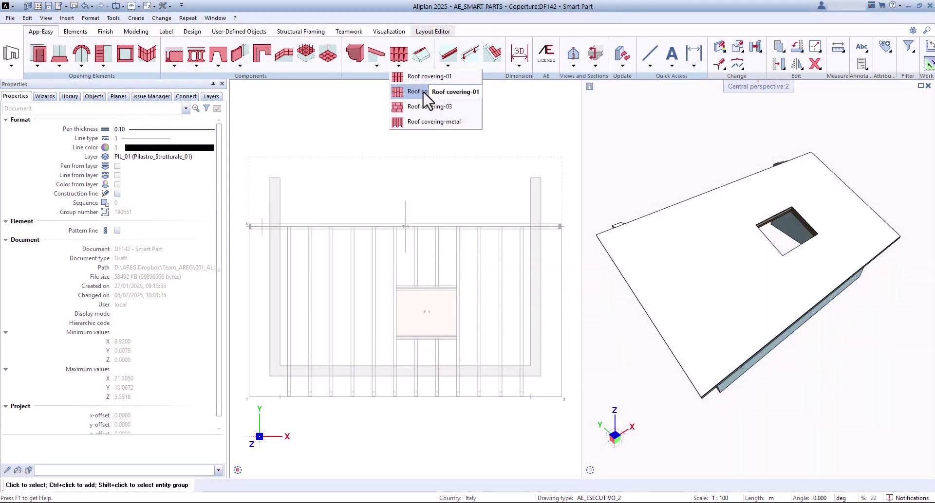
left_click(406, 94)
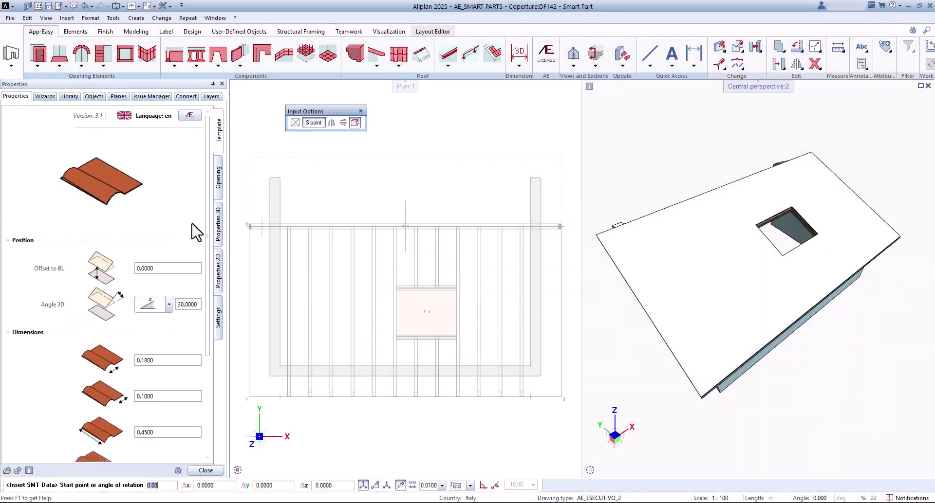
left_click(237, 458)
scroll(385, 325, "up", 8)
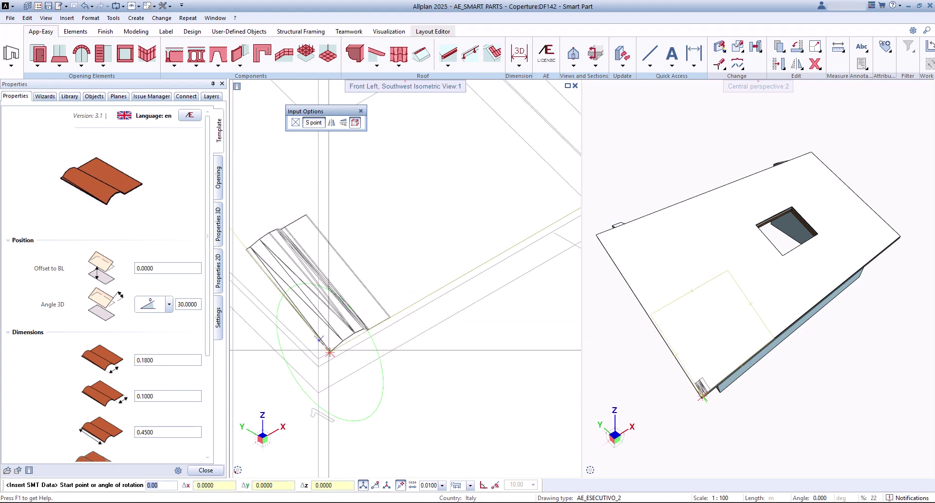
left_click(328, 354)
- Stretch the new covering's front-right corner in plan to the front-right eaves corner
mouse_move(238, 470)
left_click(252, 445)
left_click(327, 396)
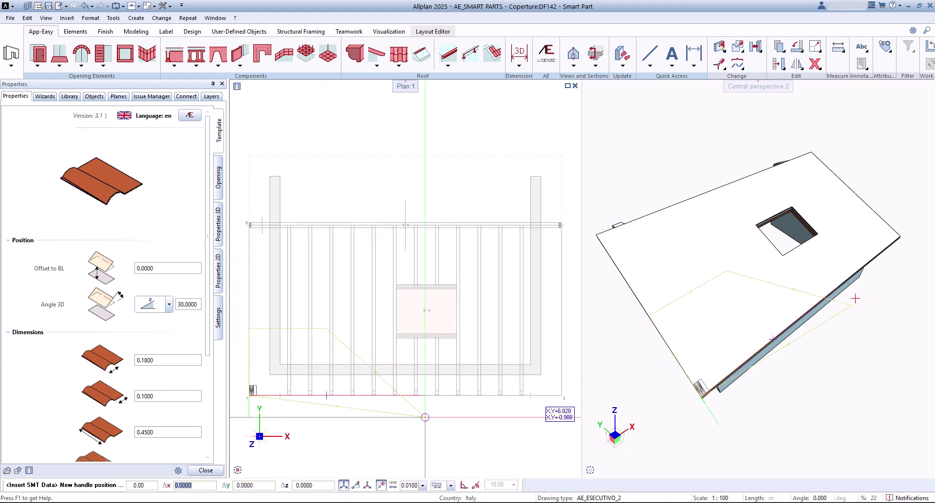
scroll(548, 399, "up", 3)
middle_click_drag(555, 397, 449, 405)
left_click(448, 404)
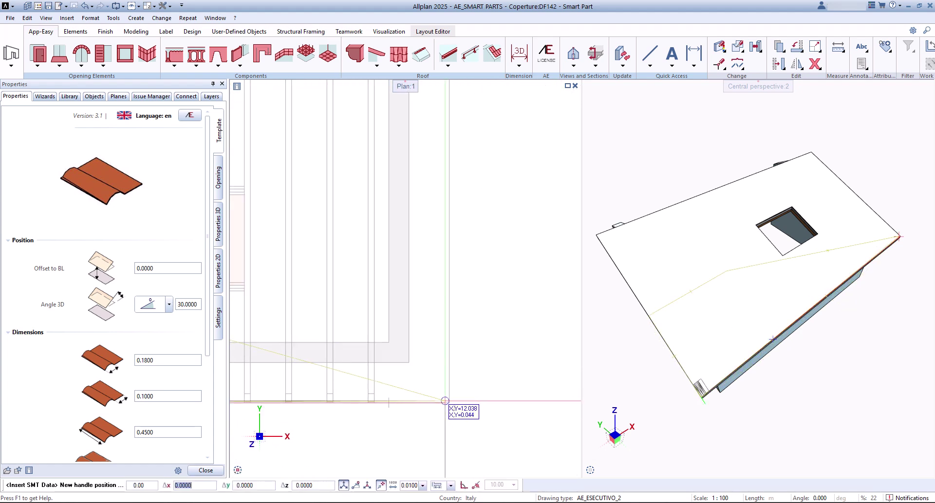
left_click(449, 404)
- Move the covering's rear-right corner to the right end of the ridge in plan
scroll(452, 371, "down", 4)
left_click(263, 331)
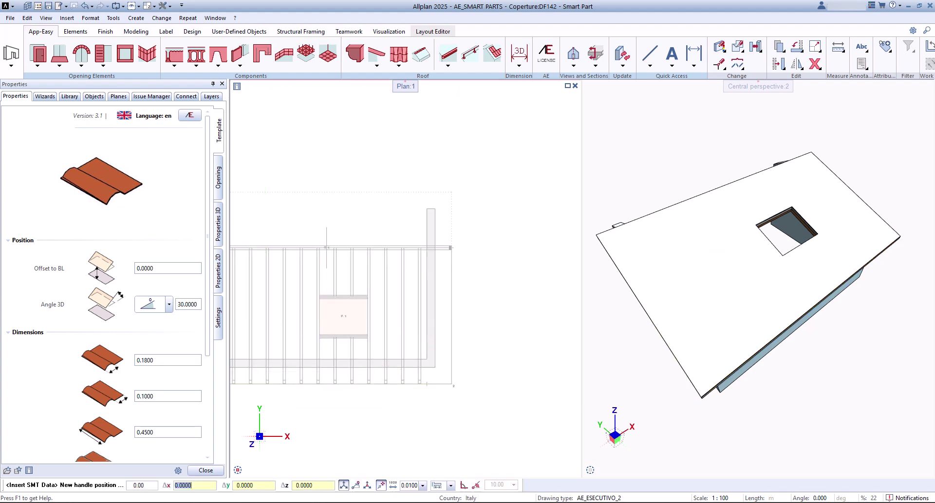
scroll(458, 249, "up", 2)
left_click(457, 248)
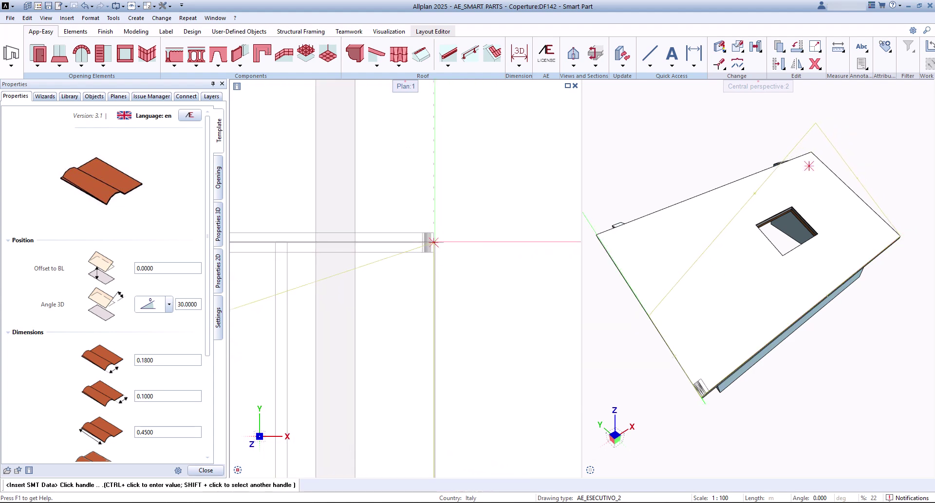
- Move the second covering's rear-left corner to the left end of the ridge in plan
scroll(347, 314, "down", 3)
key("Escape")
scroll(347, 262, "up", 4)
scroll(350, 209, "up", 2)
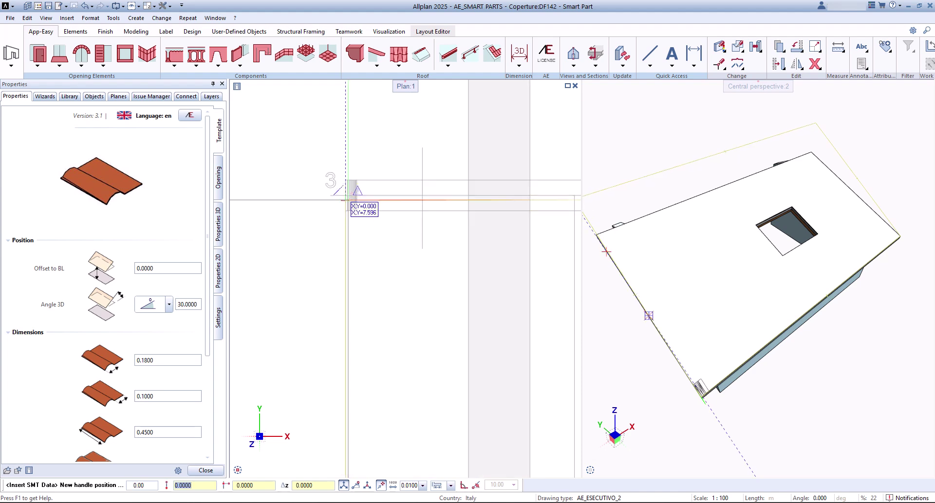
left_click(345, 195)
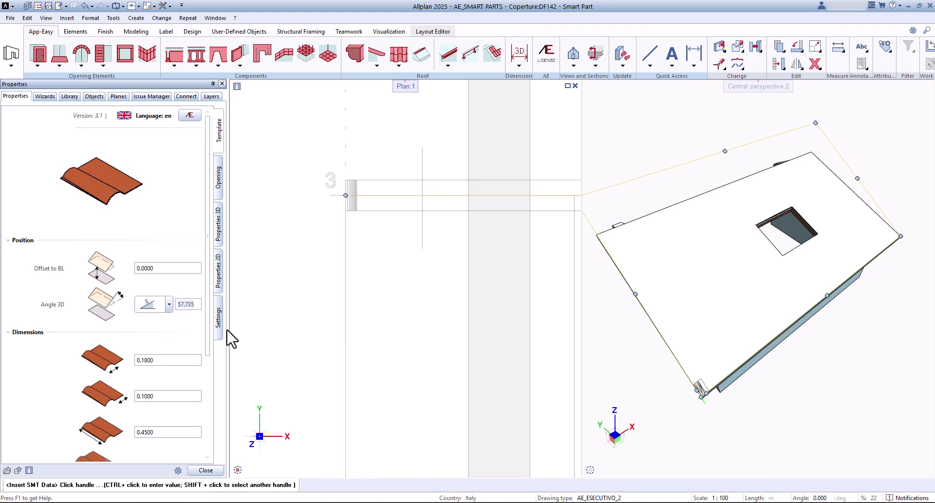
- Set the covering's 3D angle to 35 and enable random surfaces with ae_c_0008 as the first surface
scroll(214, 444, "down", 3)
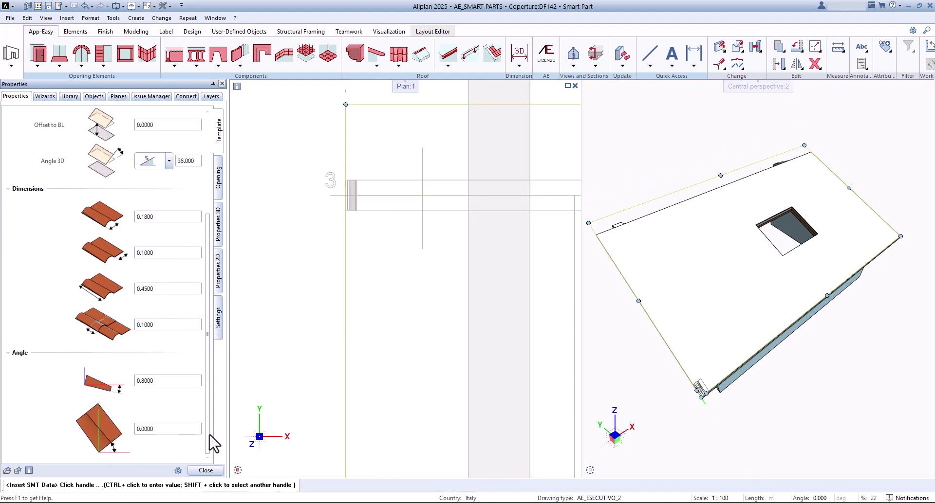
left_click(220, 208)
left_click(76, 332)
left_click(122, 358)
key("Escape")
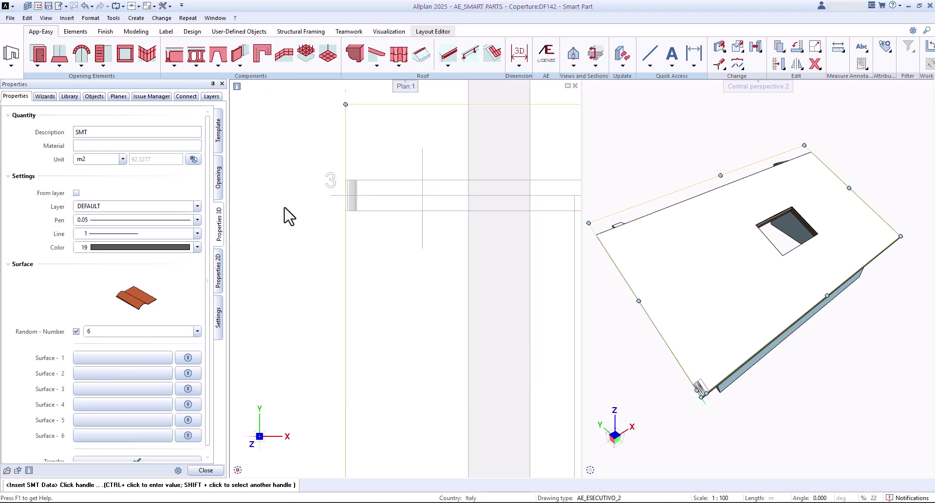
- Assign AE_C_0131 and AE_C_0134 as surfaces 2 and 3, limit the random number to 3, and finish the covering
left_click(156, 374)
double_click(359, 190)
left_click(159, 390)
double_click(420, 193)
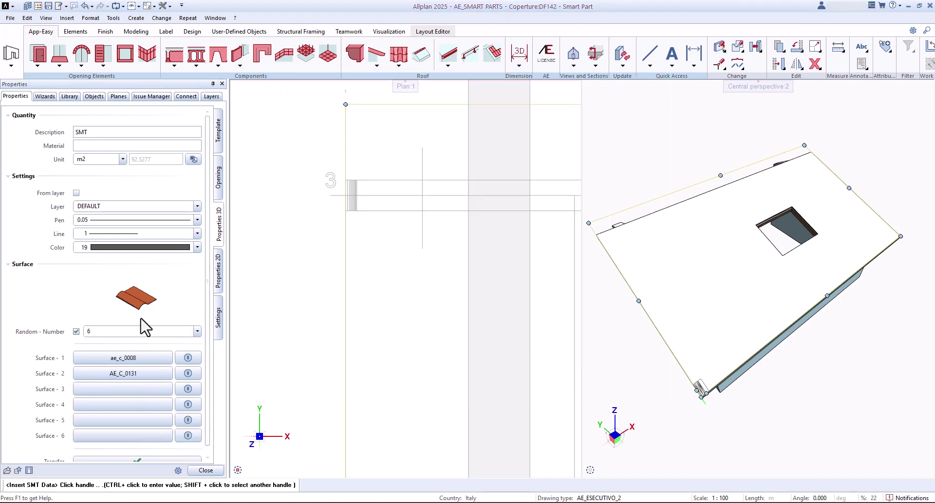
left_click(139, 331)
left_click(122, 357)
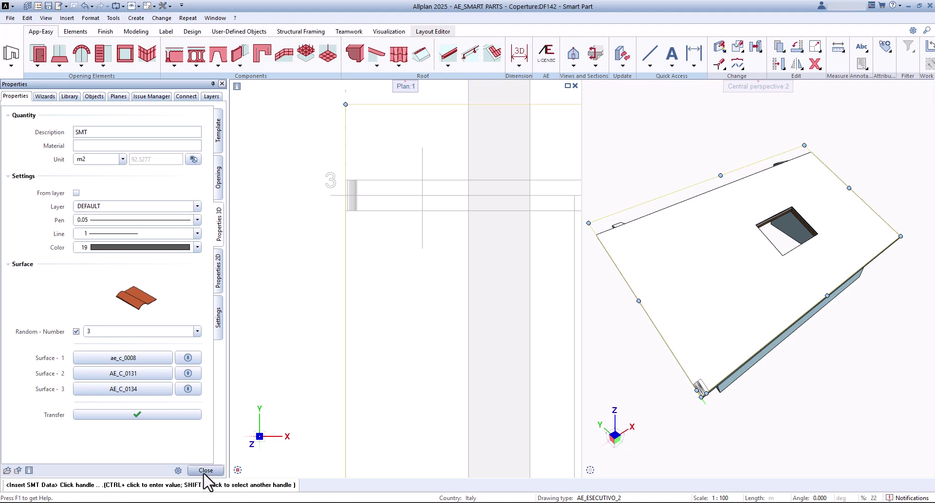
key("Escape")
key("Escape")
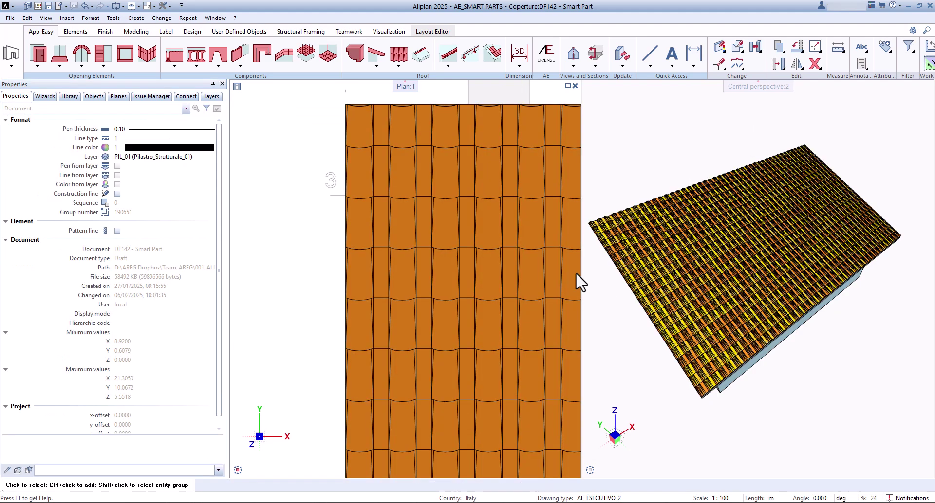
- Fit the roof in both views and examine the tiled covering from several angles in the perspective view
left_click(248, 471)
left_click(602, 469)
left_click_drag(755, 407, 763, 383, "ctrl")
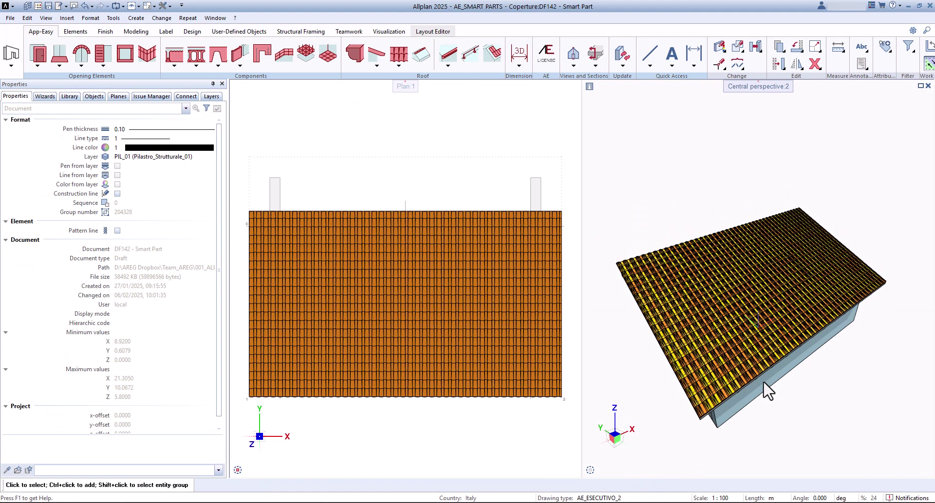
scroll(764, 382, "up", 4)
middle_click_drag(767, 385, 789, 392)
middle_click_drag(788, 393, 797, 381)
scroll(799, 379, "down", 4)
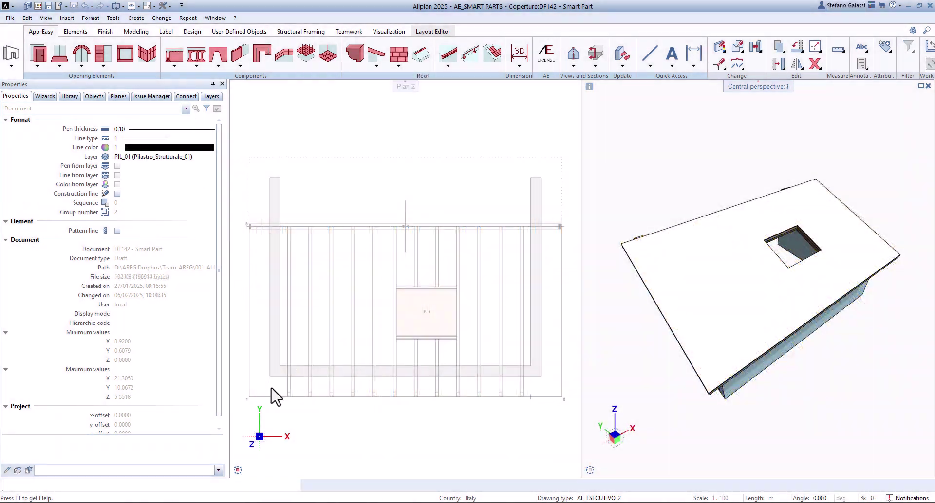
- Place the flat-tile roof covering at the front-left eaves corner in isometric view and set its 3D angle to 35
left_click(237, 458)
scroll(316, 380, "up", 5)
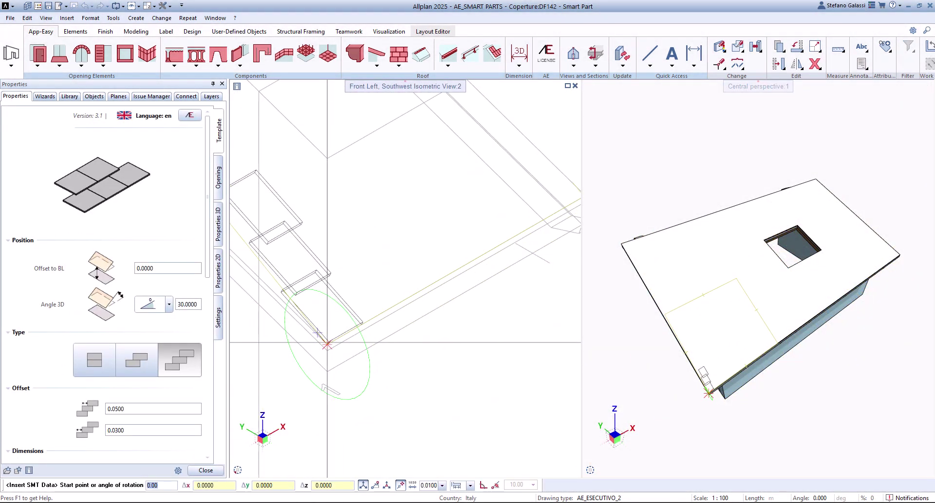
left_click(327, 345)
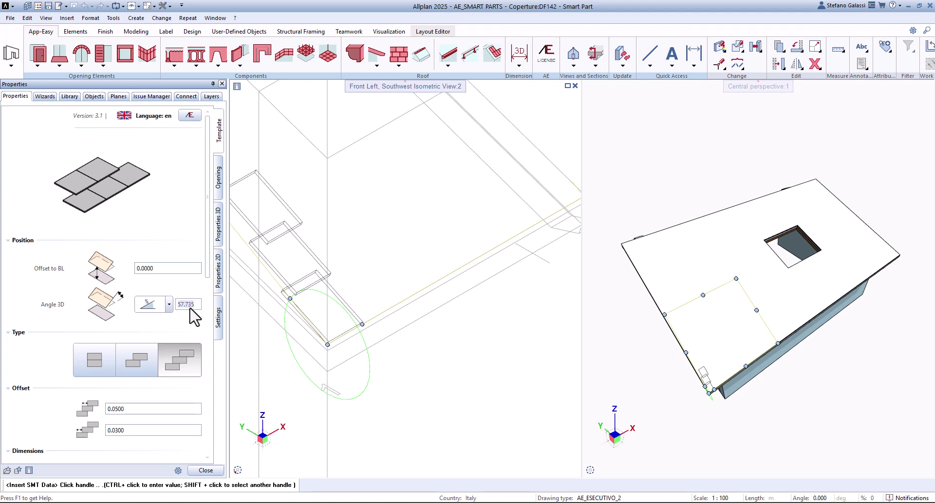
key("Return")
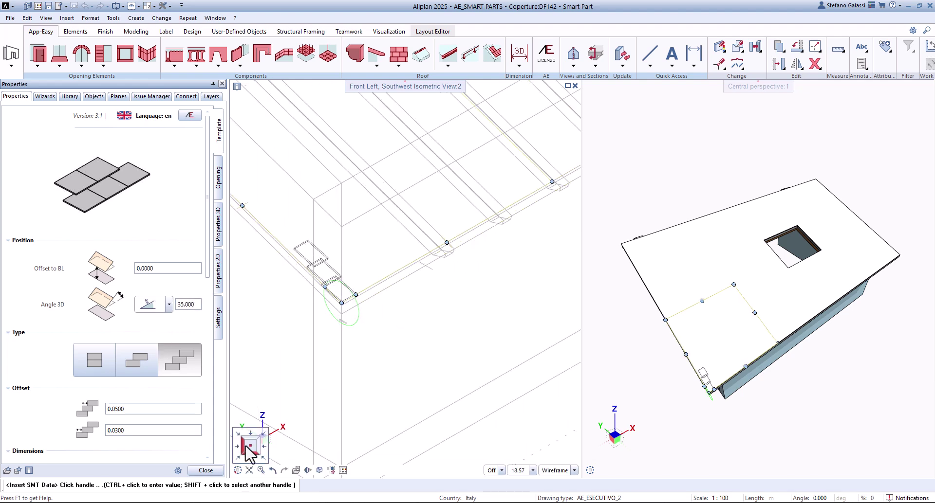
- Stretch the flat-tile covering's front-right corner in plan to the front-right eaves corner
left_click(262, 436)
left_click(311, 397)
middle_click_drag(479, 403, 363, 430)
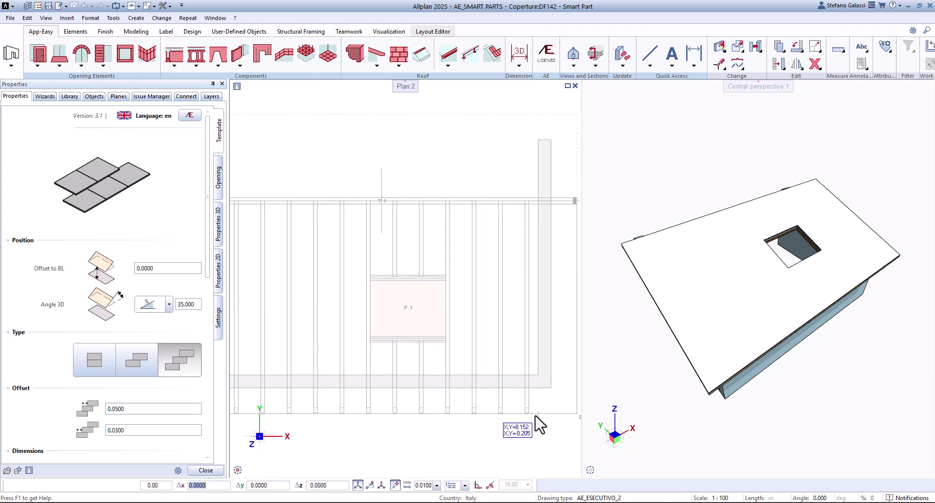
middle_click_drag(322, 364, 371, 365)
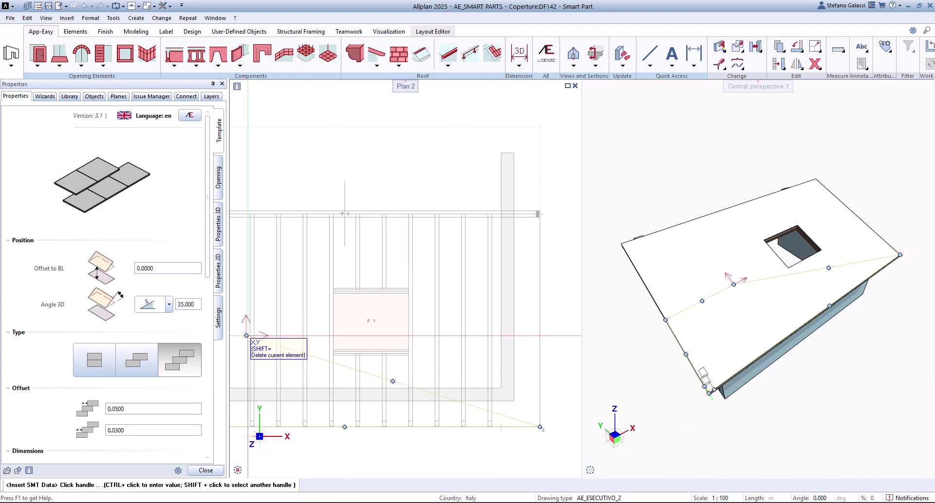
- Move the flat-tile covering's rear-right corner to the right end of the ridge
left_click(247, 335)
scroll(544, 222, "up", 7)
left_click(509, 164)
scroll(525, 267, "down", 9)
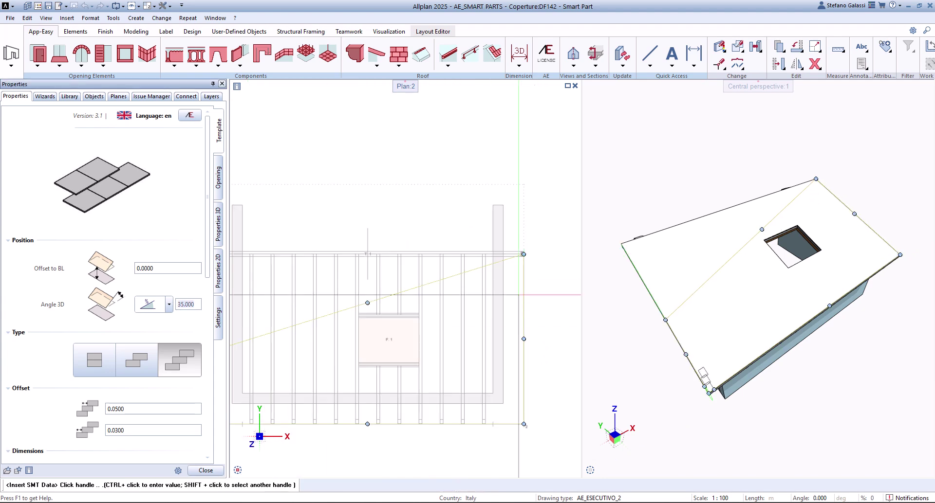
- Move the flat-tile covering's rear-left corner to the left end of the ridge and fit the plan
middle_click_drag(256, 343, 329, 345)
scroll(329, 346, "up", 2)
left_click(295, 352)
scroll(299, 251, "up", 3)
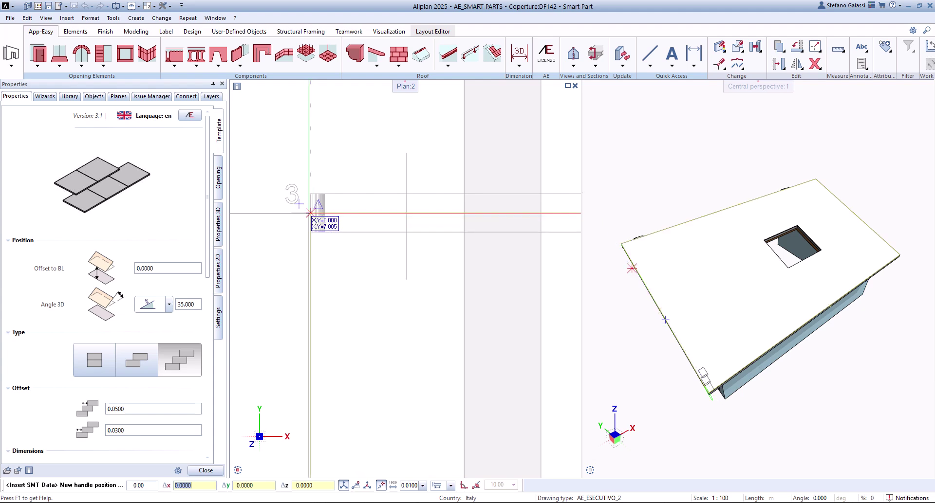
left_click(310, 213)
left_click(237, 470)
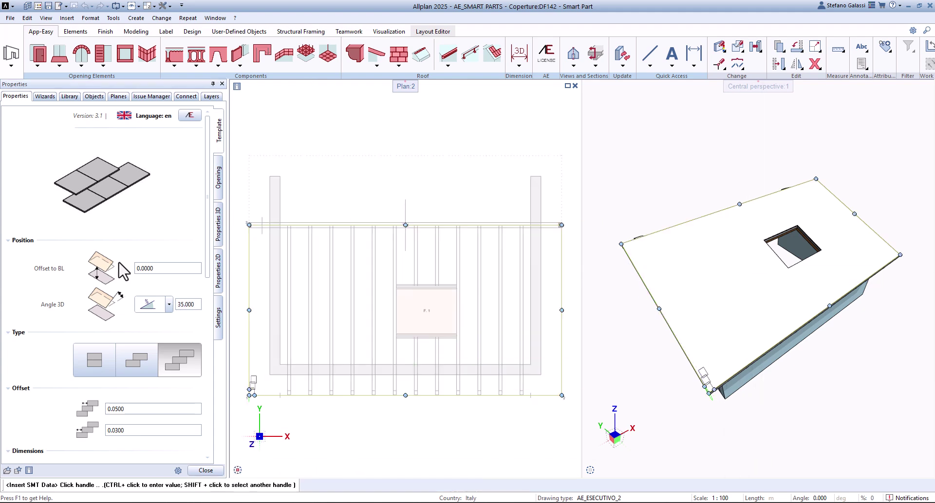
- Switch the flat tiles to the middle laying type, chamfer tile corners 1 and 2 by 0.03, and finish the covering
left_click_drag(207, 263, 212, 350)
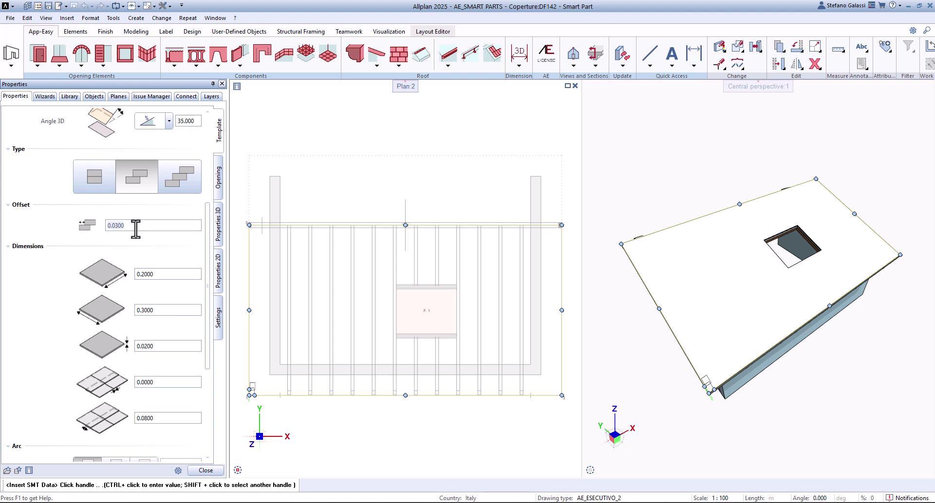
key("Return")
scroll(124, 284, "down", 5)
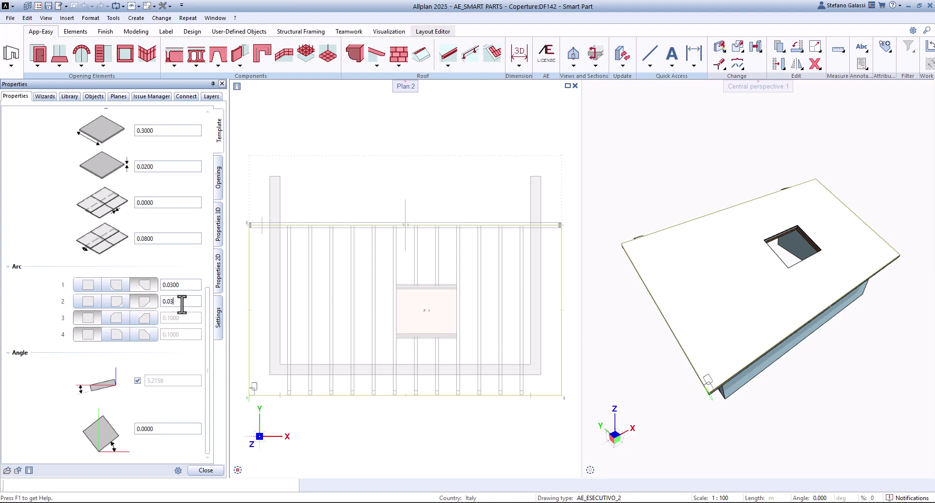
left_click(205, 471)
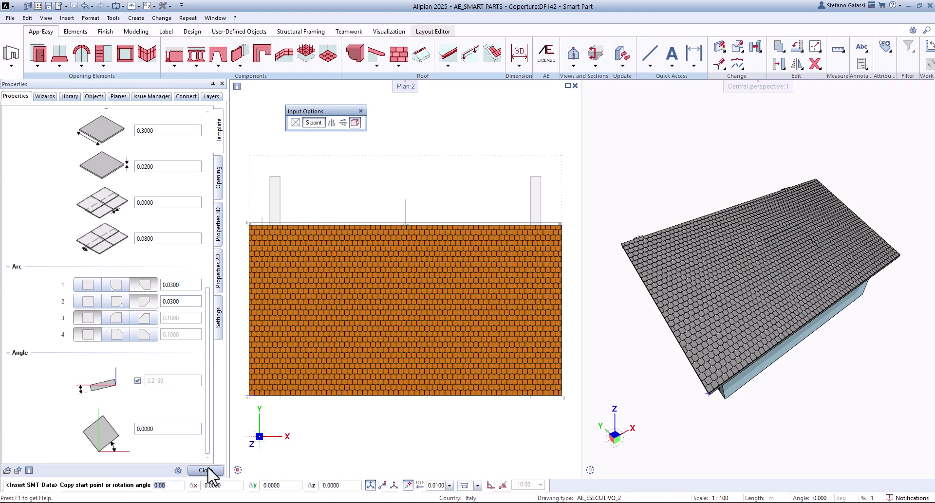
key("Escape")
scroll(750, 270, "up", 8)
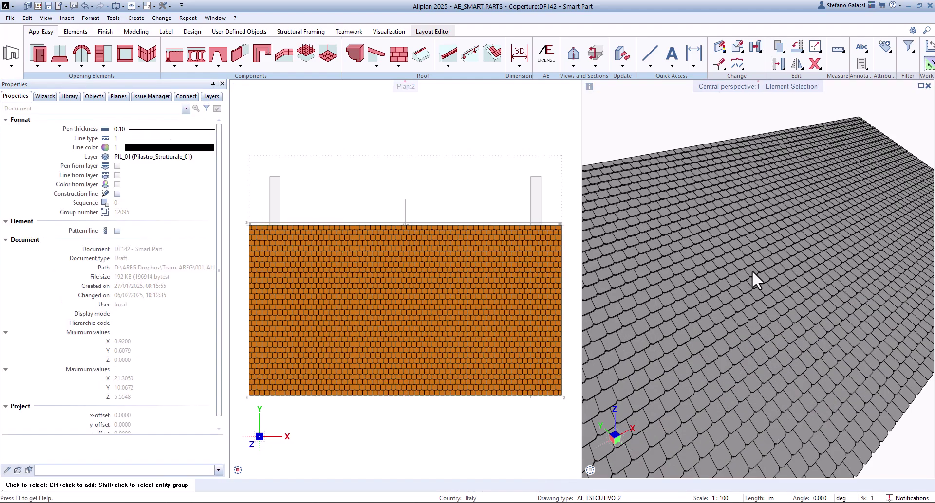
scroll(846, 309, "down", 4)
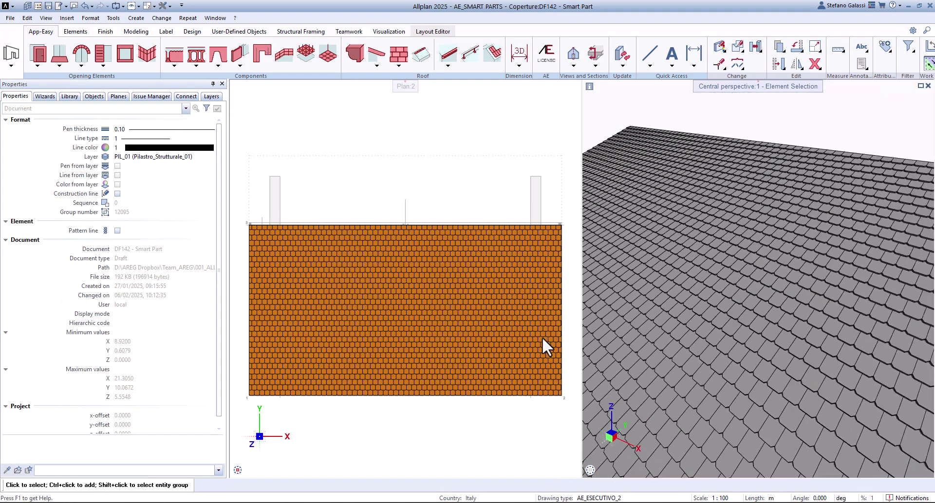
- Reopen the flat-tile covering and round tile corners 1 and 2, using a 0.05 radius for corner 1
double_click(347, 321)
double_click(342, 341)
scroll(219, 359, "down", 10)
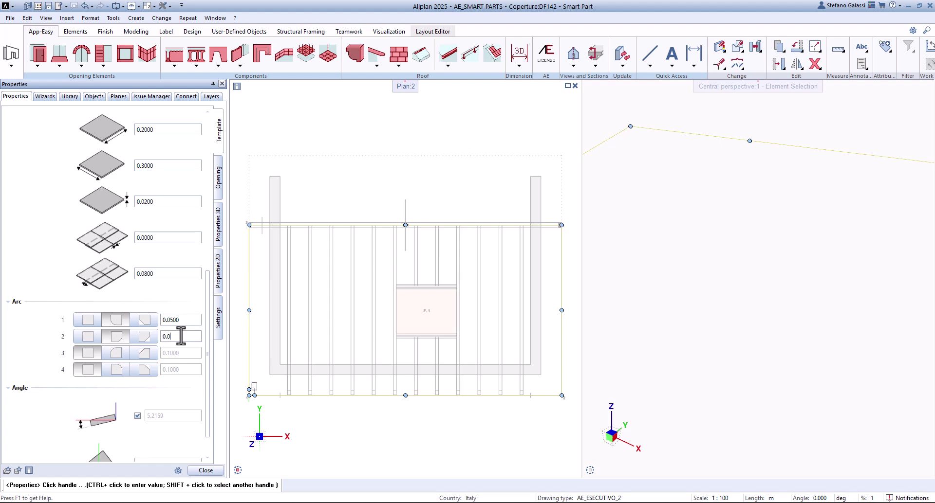
- Enable random surfaces with number 3 for the flat tiles and assign AE_C_0008 from AE_Colors to Surface 1
left_click(218, 267)
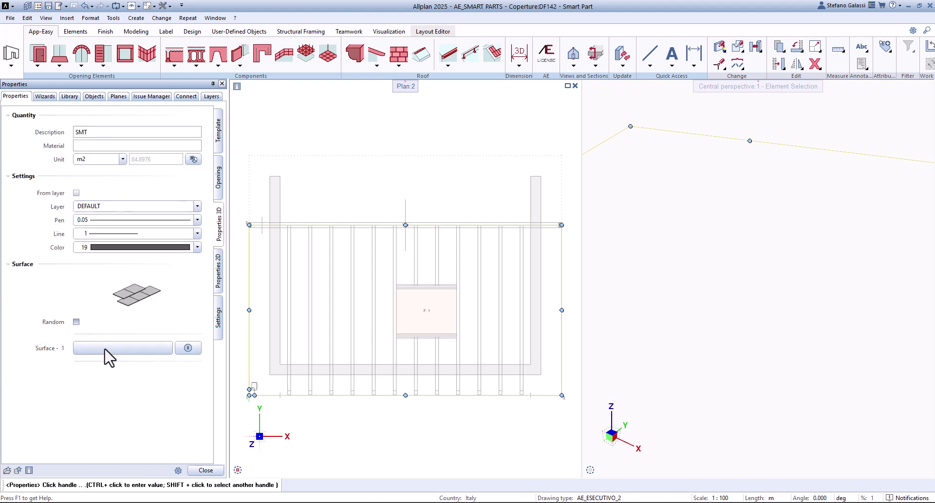
left_click(76, 322)
left_click(122, 322)
left_click(118, 348)
left_click(118, 348)
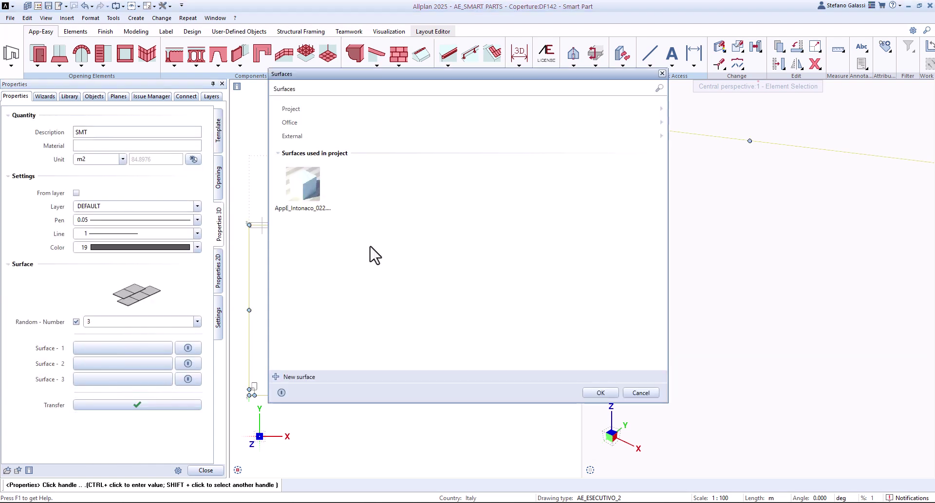
left_click(311, 126)
left_click(313, 138)
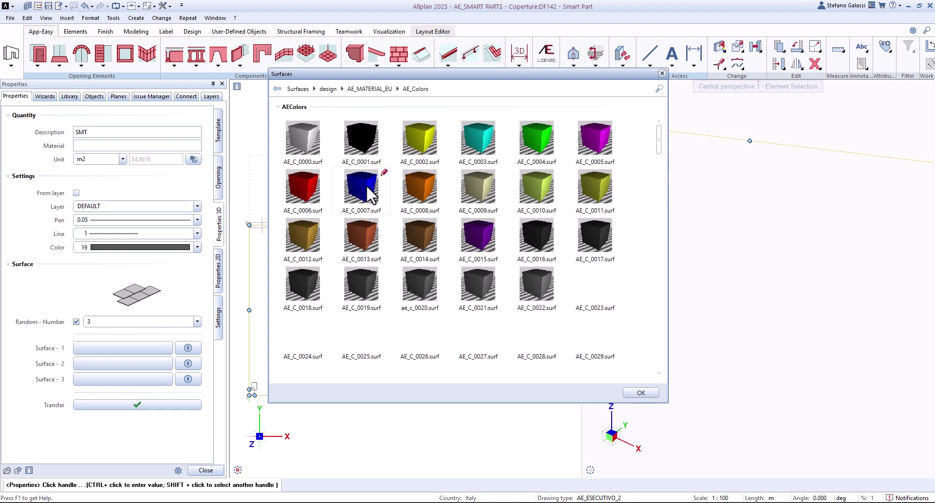
double_click(405, 194)
- Assign the AE_C_0132 surface from AE_Colors to Surface 2 of the flat tiles
left_click(130, 366)
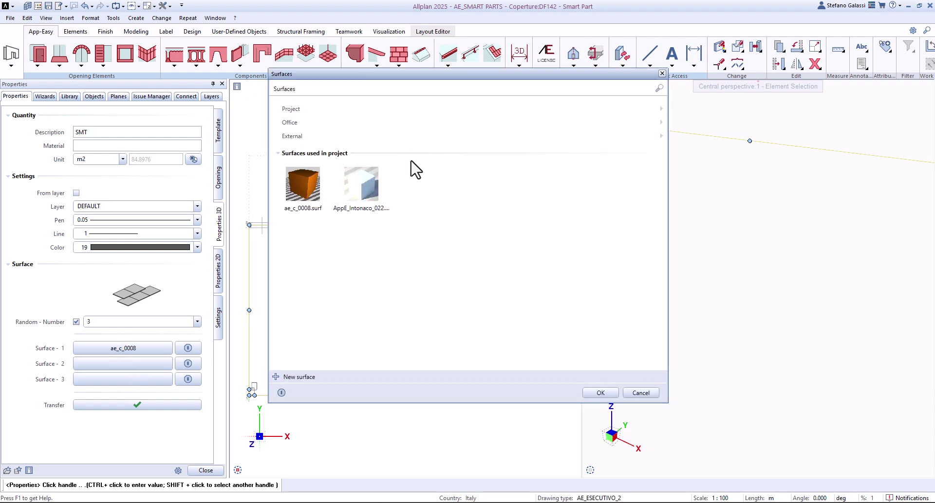
left_click(305, 134)
left_click(310, 125)
left_click(311, 142)
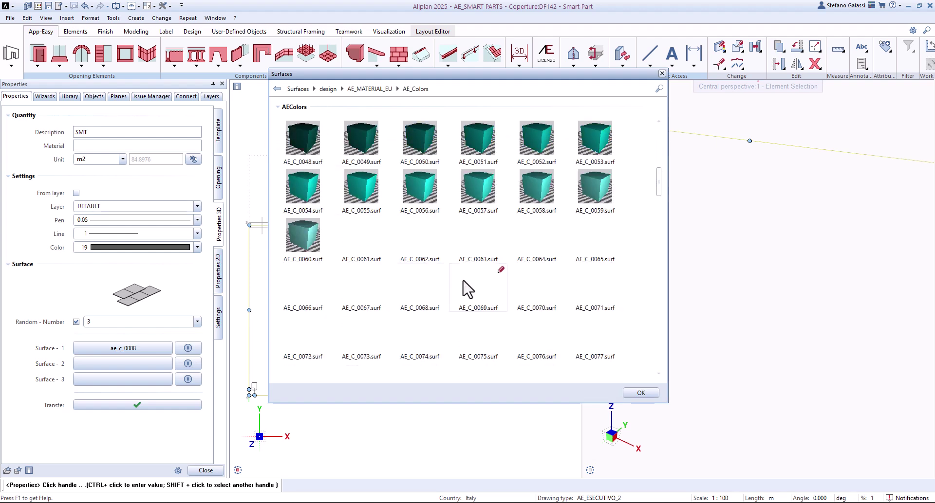
scroll(463, 288, "down", 10)
double_click(307, 241)
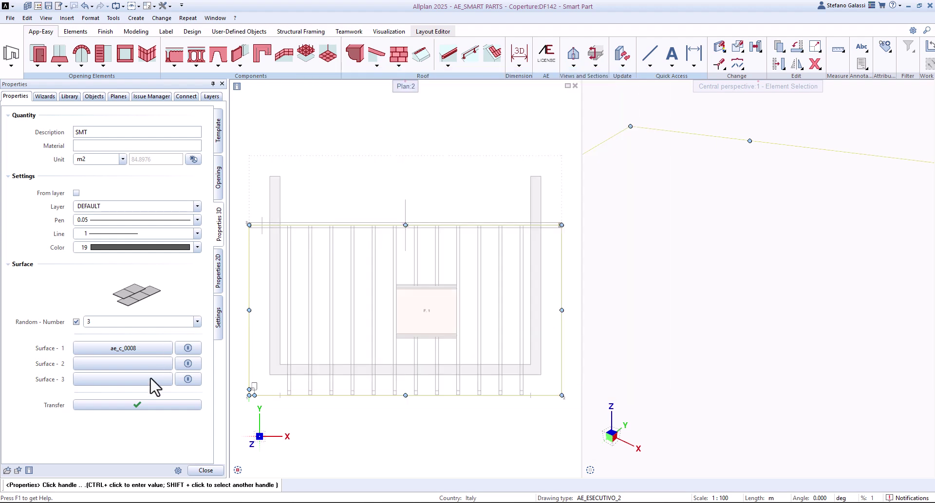
- Assign an AE_Colors surface to Surface 3, transfer the random surfaces to the flat tiles, and close the covering's properties
left_click(146, 380)
left_click(304, 133)
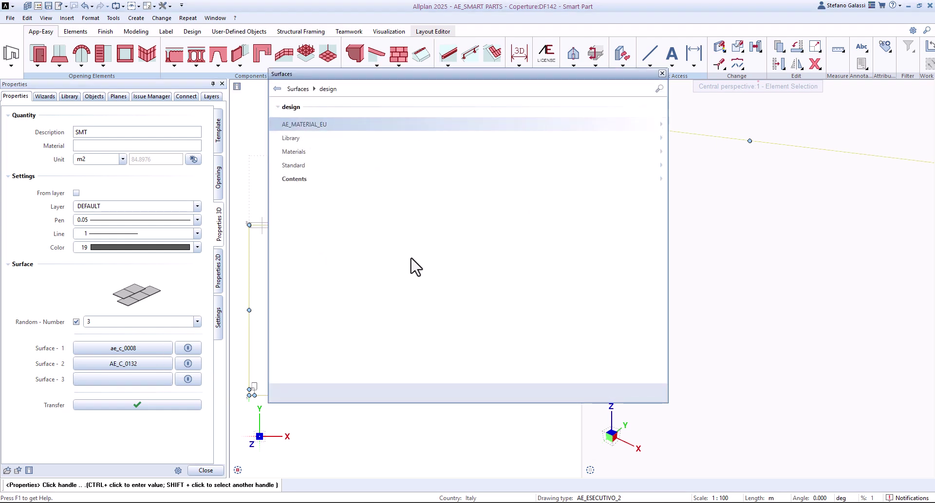
left_click(301, 126)
left_click(307, 138)
left_click_drag(659, 146, 668, 229)
double_click(542, 221)
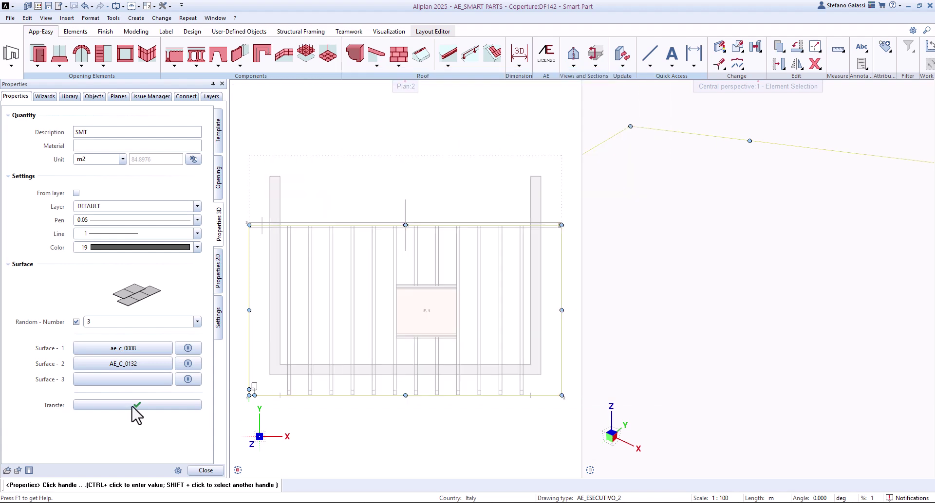
left_click(214, 471)
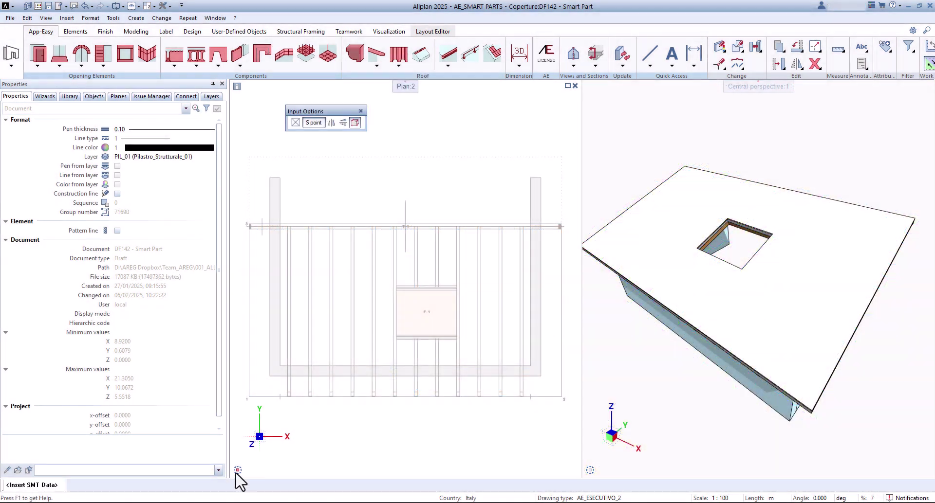
- Place the ribbed sheet covering at the front-left eaves corner in isometric view, with offset to BL 0.005 and 3D angle 35
left_click(238, 470)
left_click(252, 444)
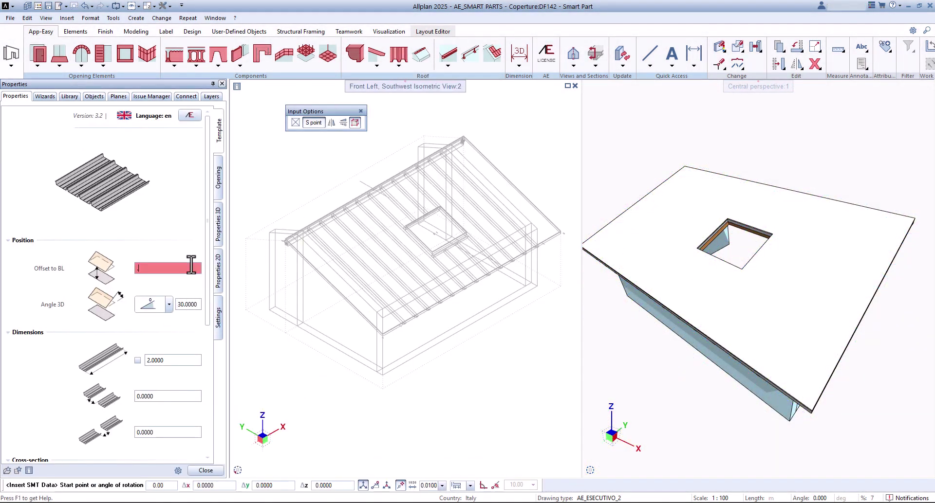
left_click(169, 308)
left_click(163, 343)
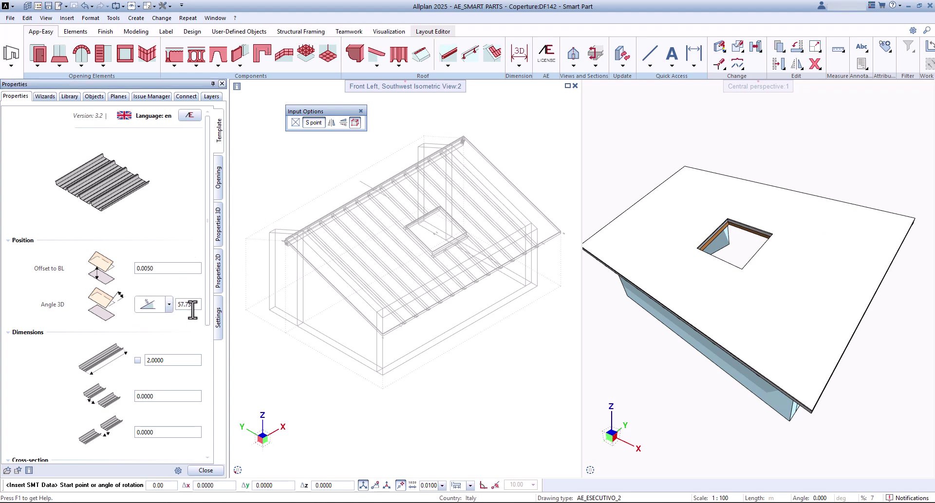
scroll(379, 338, "up", 8)
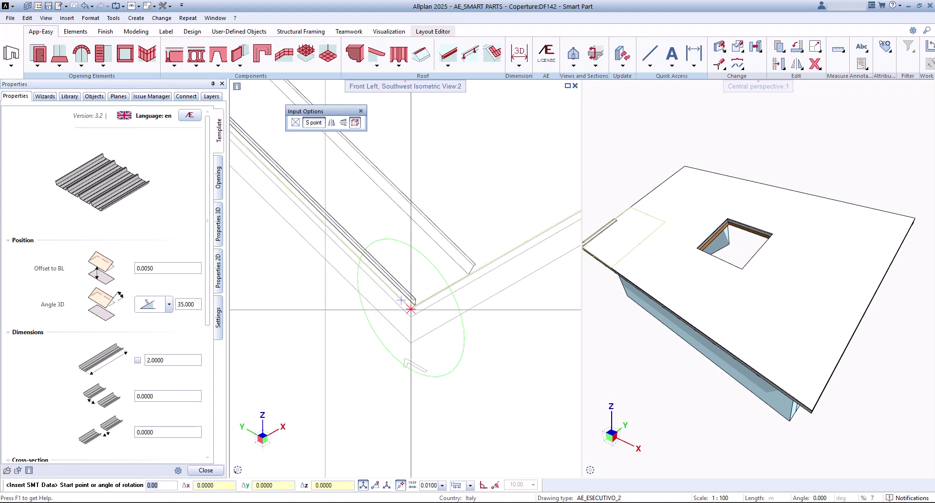
left_click(411, 310)
- Stretch the sheet covering's front-right corner in plan to the front-right eaves corner
left_click(237, 470)
left_click(250, 446)
left_click(327, 395)
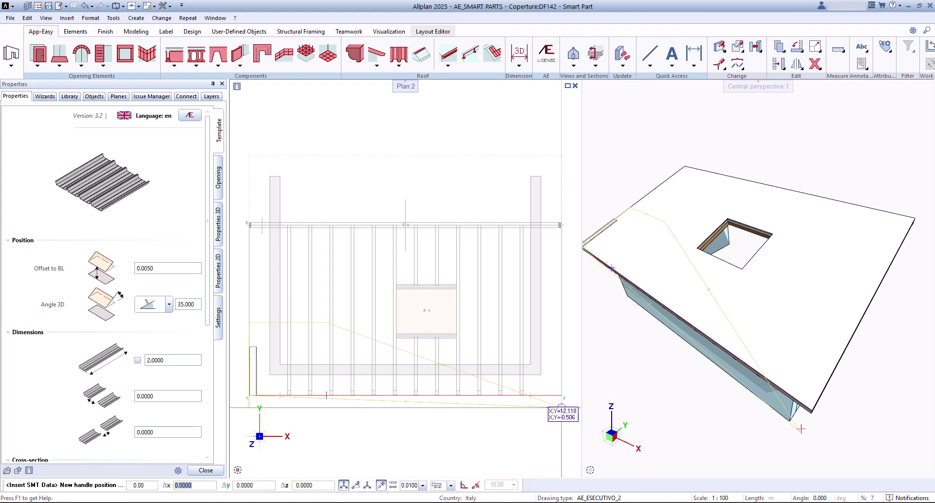
scroll(560, 394, "up", 4)
left_click(554, 392)
- Move the sheet covering's rear-right corner to the right end of the ridge
scroll(431, 361, "down", 4)
left_click(291, 314)
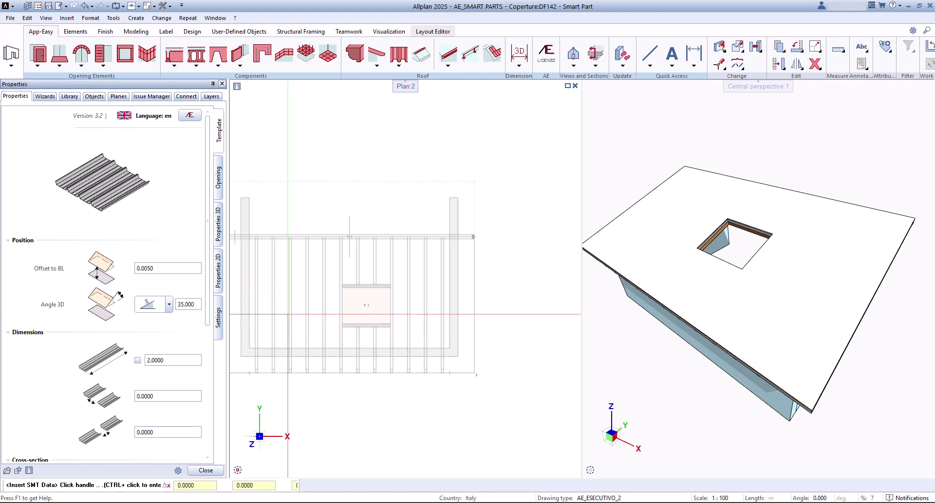
scroll(468, 243, "up", 5)
left_click(491, 221)
- Move the sheet covering's rear-left corner to the left end of the ridge
scroll(491, 221, "down", 4)
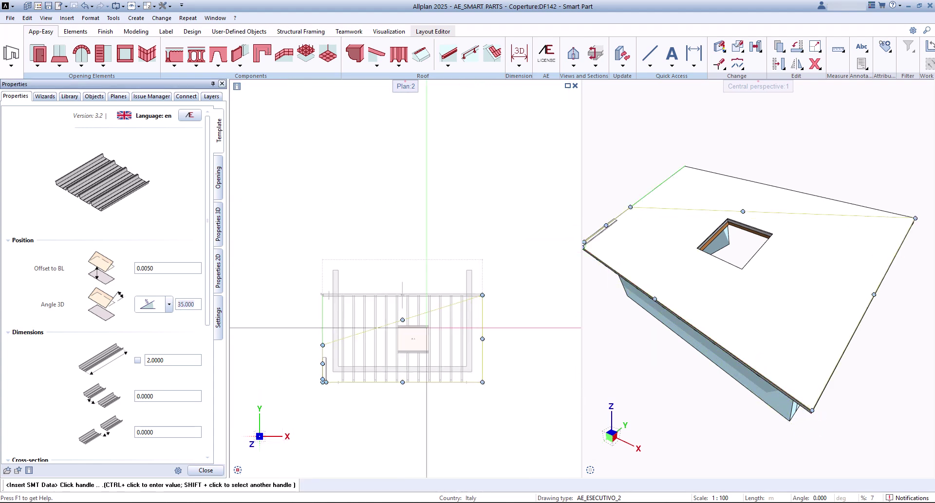
left_click(320, 255)
scroll(320, 256, "up", 4)
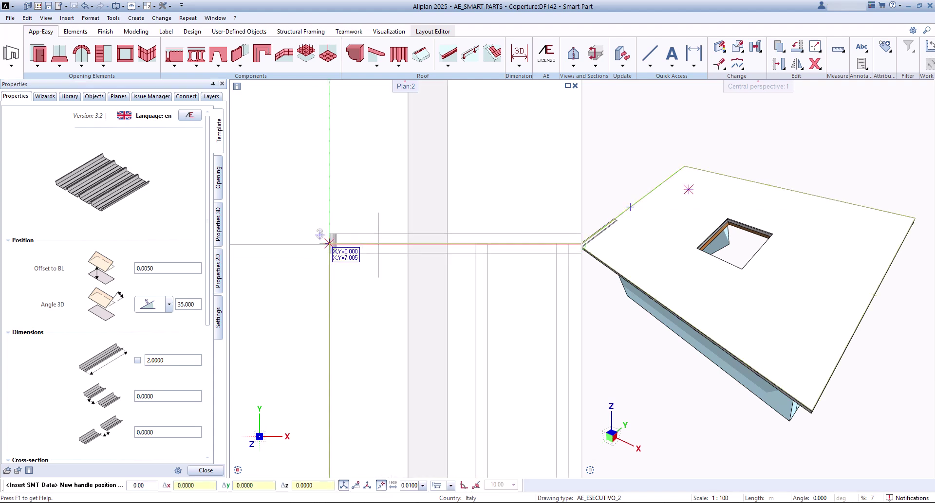
left_click(321, 256)
- Set the sheet length to 3.5 and finish inserting the covering
scroll(351, 233, "down", 3)
middle_click_drag(348, 226, 348, 207)
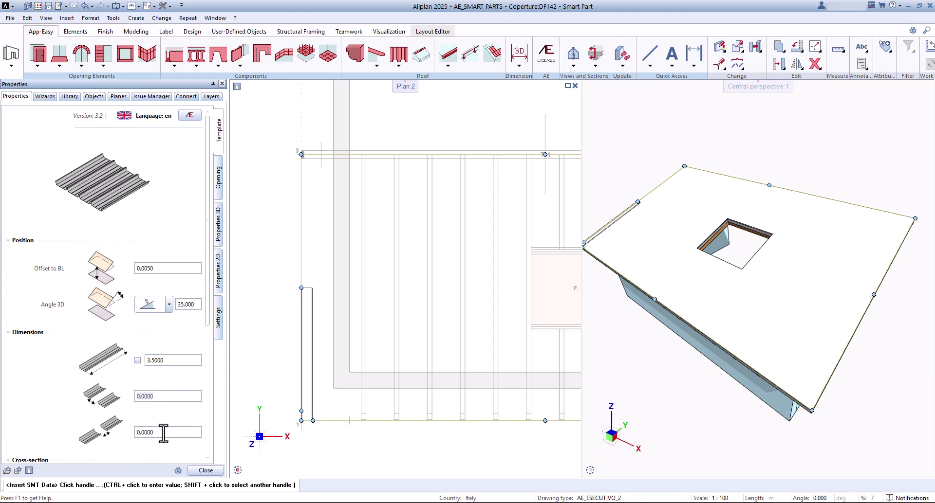
left_click(215, 469)
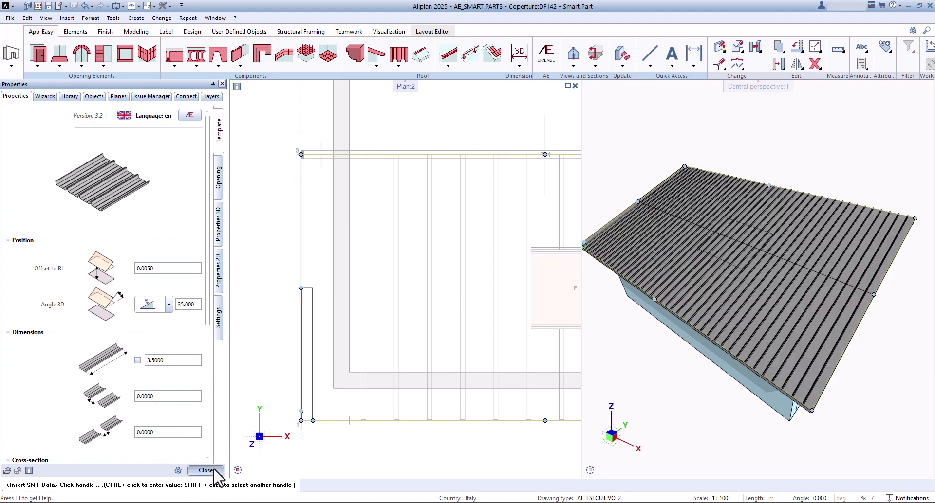
- Reopen the sheet covering, set the sheet length to 4.5, and enable random surfaces with number 1
double_click(509, 320)
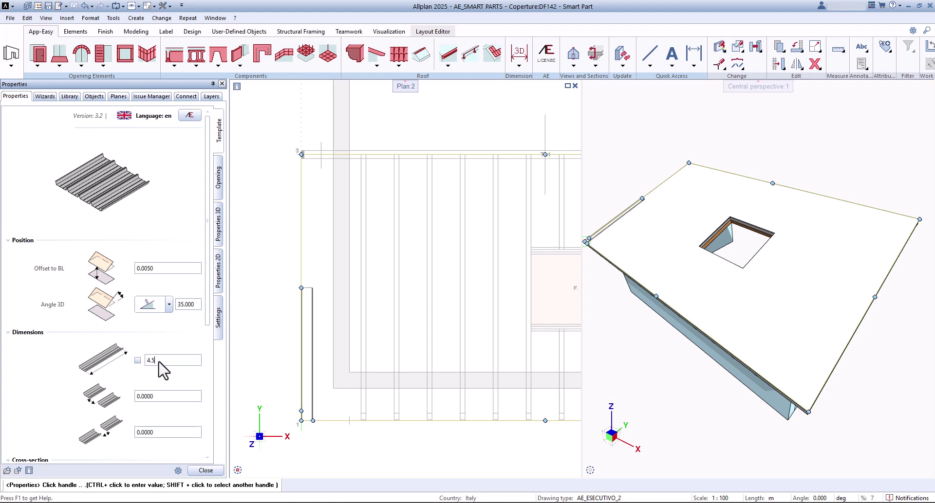
left_click(219, 234)
left_click(76, 322)
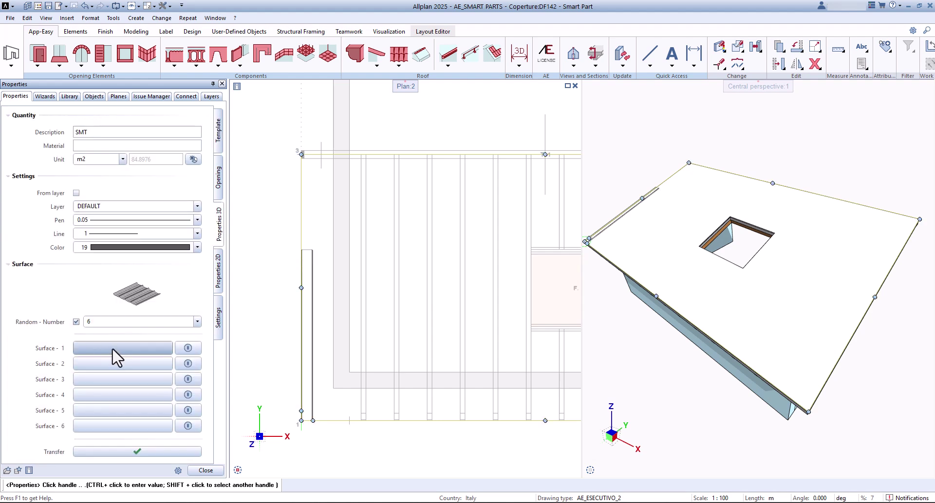
left_click(128, 322)
left_click(127, 333)
- Assign a colour from AE_Colors to Surface 1 and transfer it to the sheet covering
left_click(123, 348)
left_click(322, 122)
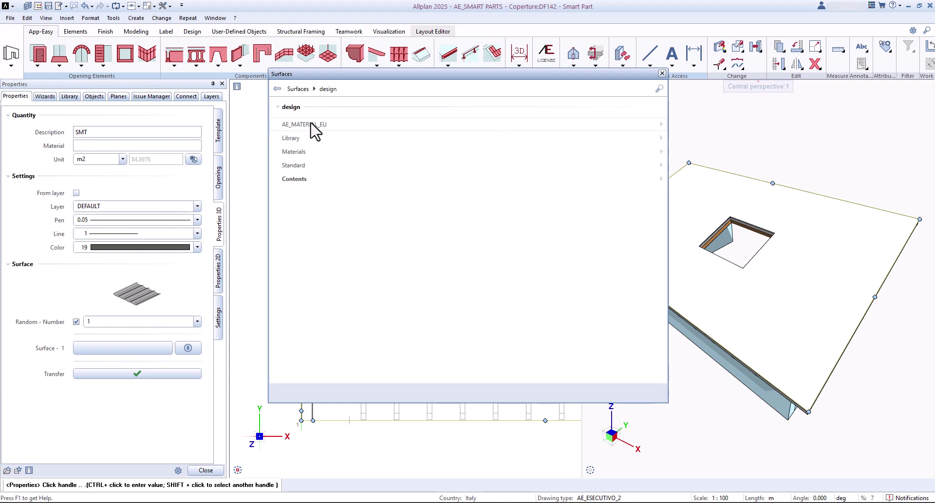
left_click(309, 125)
scroll(463, 271, "down", 2)
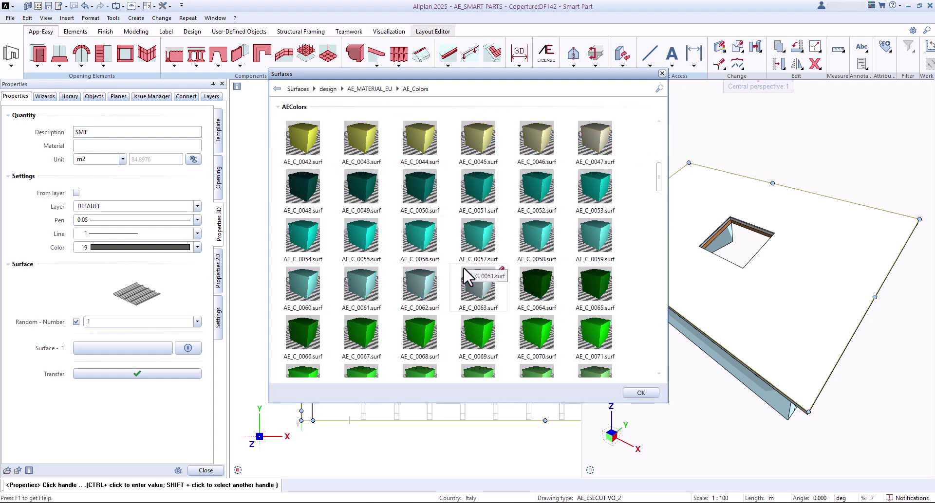
scroll(604, 331, "down", 1)
double_click(288, 332)
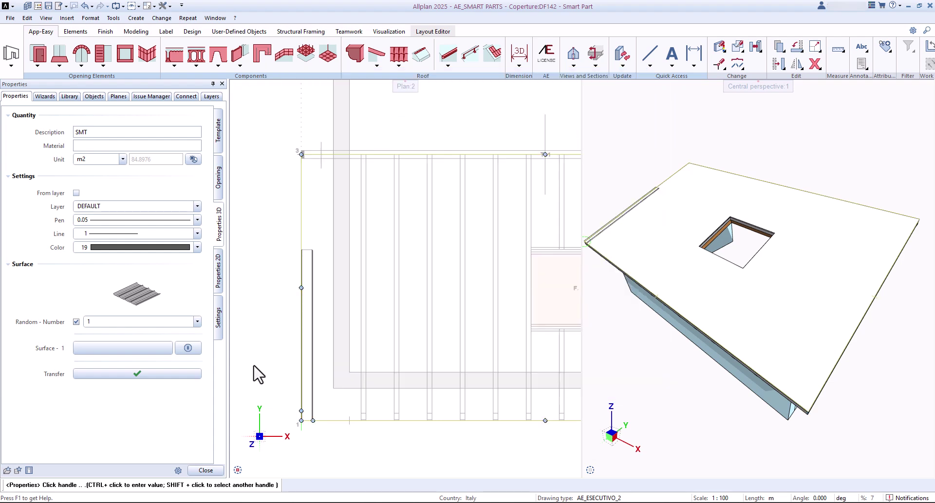
left_click(154, 374)
- Create an opening in the sheet covering at the lower-left corner of the rafter opening in plan
left_click(219, 181)
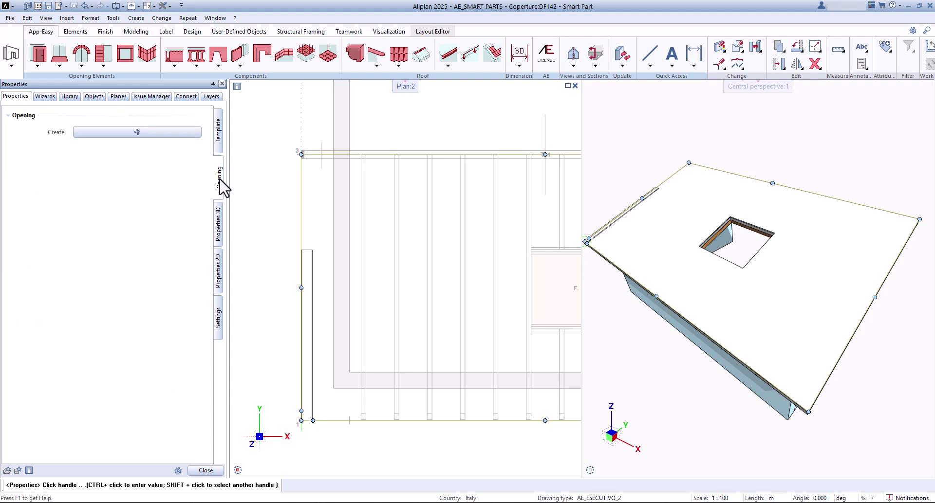
left_click(341, 384)
middle_click_drag(575, 341, 444, 313)
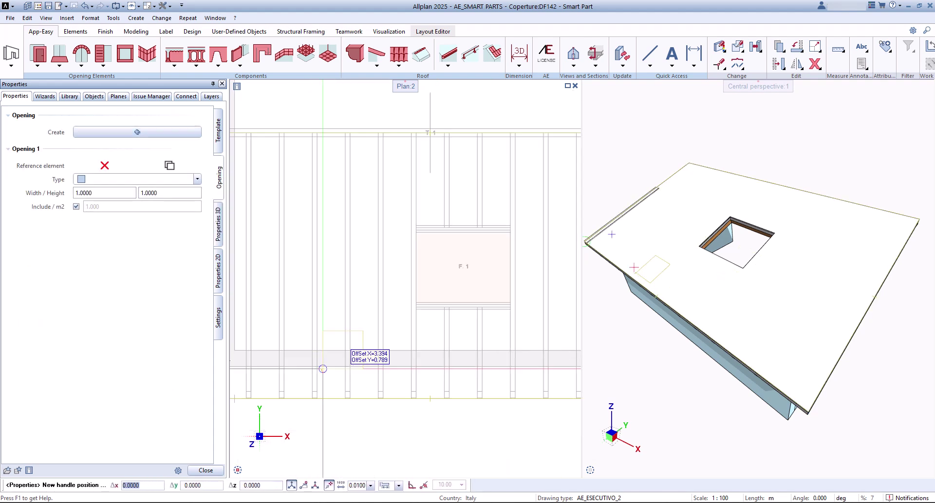
scroll(412, 298, "up", 2)
left_click(414, 309)
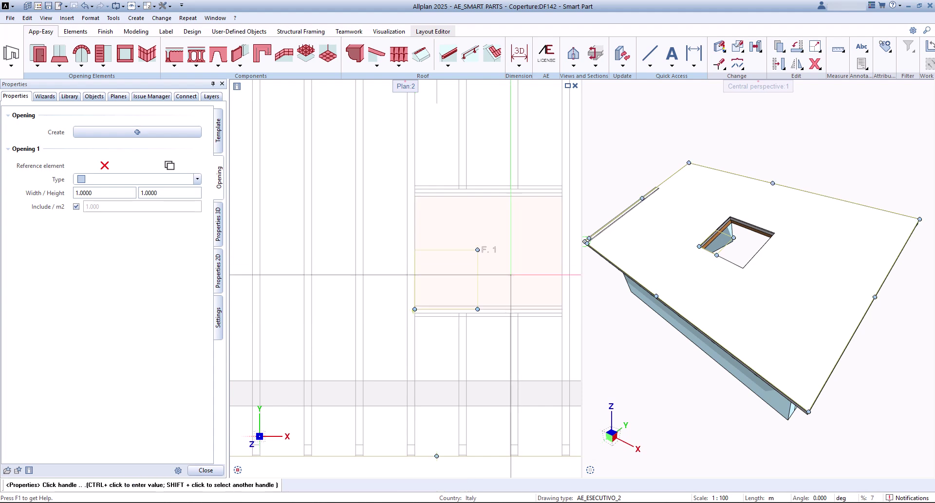
- Stretch the covering's opening to the rafter opening's far corners, 2.34 wide and 1.9071 high, and finish the edit
left_click(561, 309)
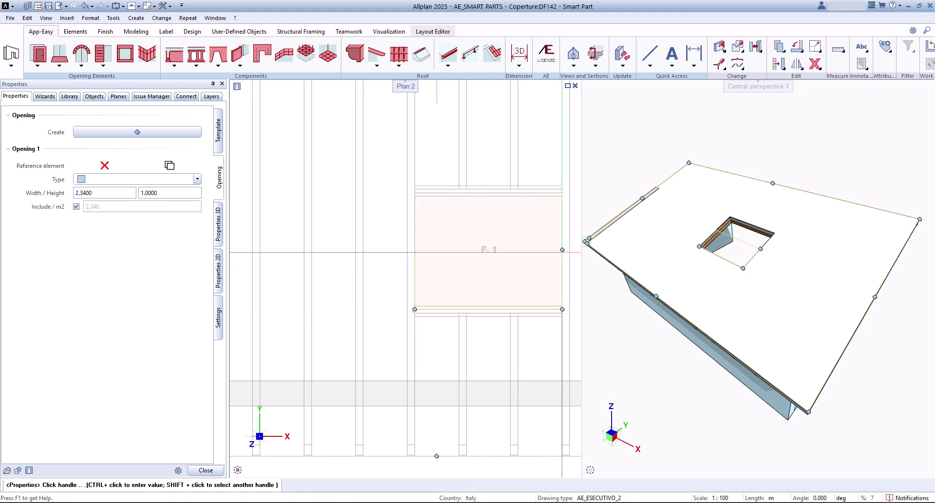
left_click(563, 197)
left_click(205, 470)
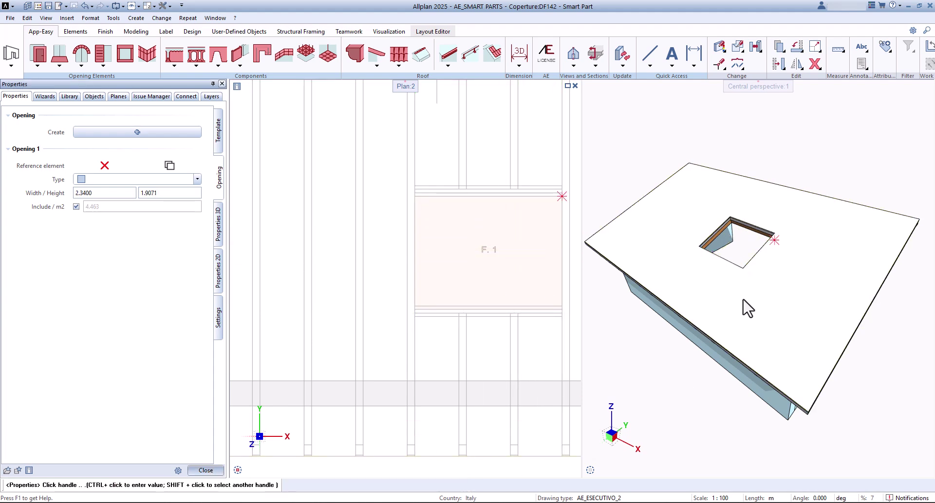
middle_click_drag(796, 291, 745, 346, "shift")
scroll(289, 397, "down", 2)
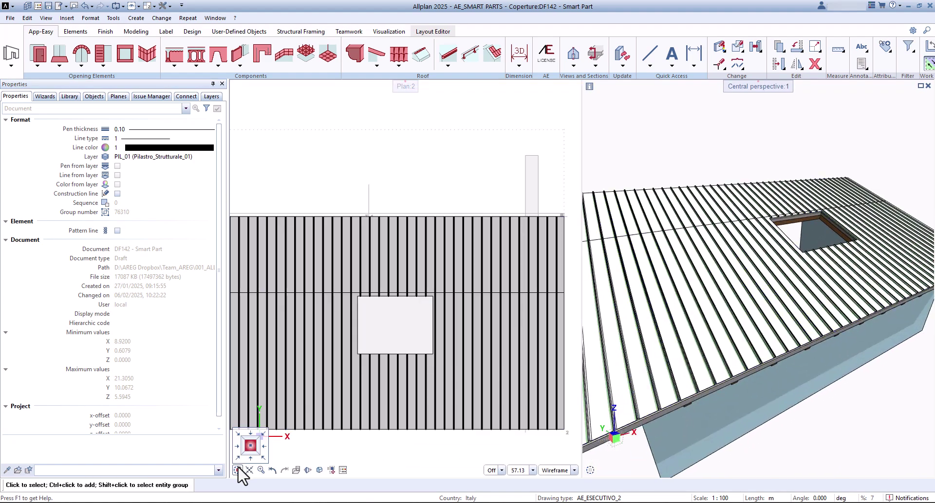
- Reopen the sheet covering in plan, examine its 3D, 2D representation and preview settings, and close it
left_click(238, 470)
double_click(330, 359)
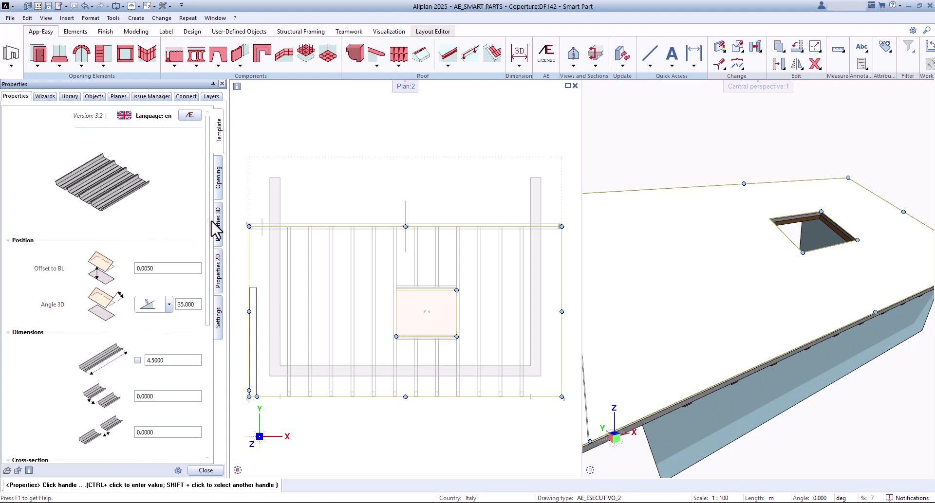
left_click(216, 224)
left_click(220, 271)
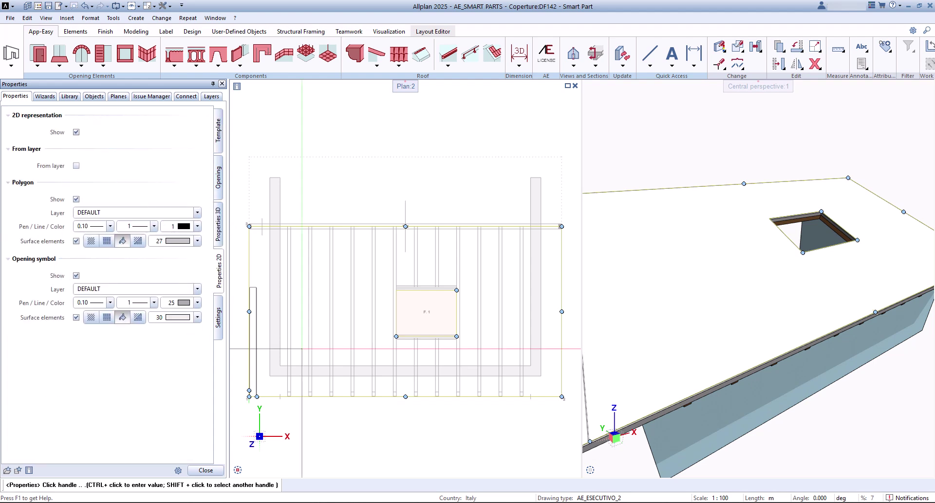
middle_click_drag(288, 390, 358, 361)
scroll(359, 360, "up", 2)
left_click(217, 318)
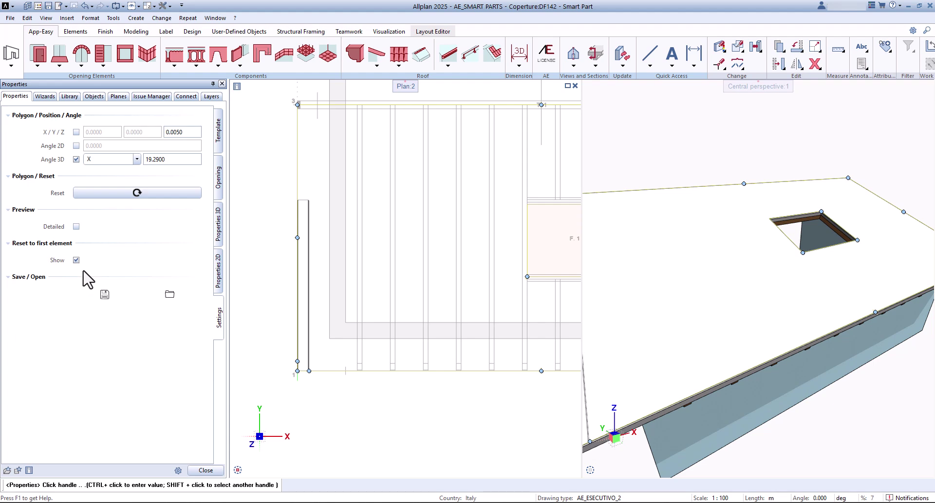
left_click(77, 227)
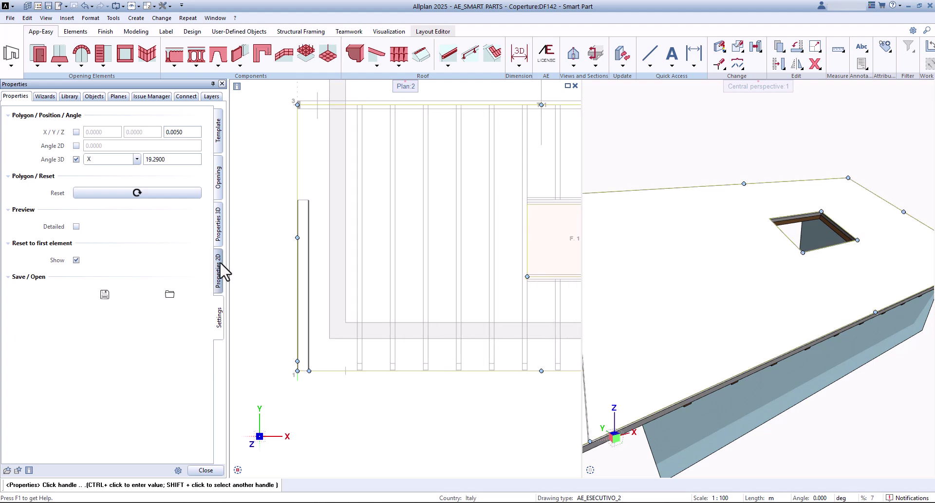
left_click(219, 271)
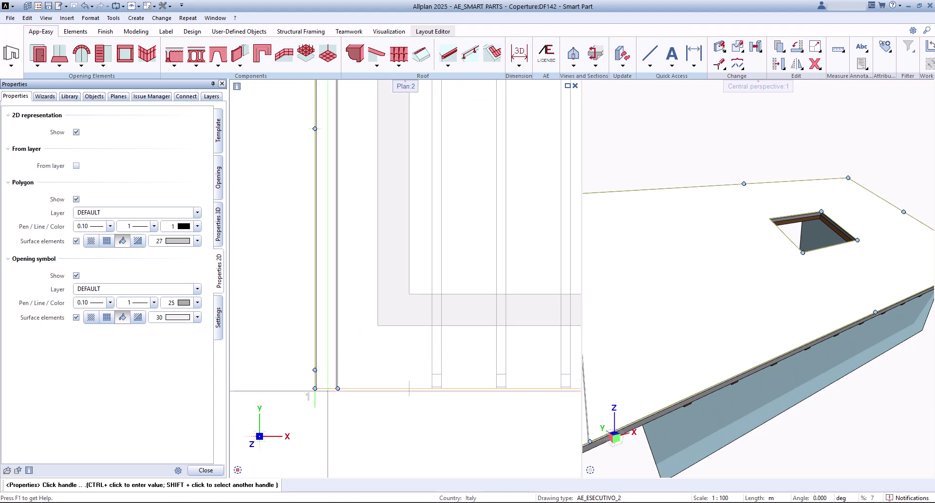
left_click(205, 471)
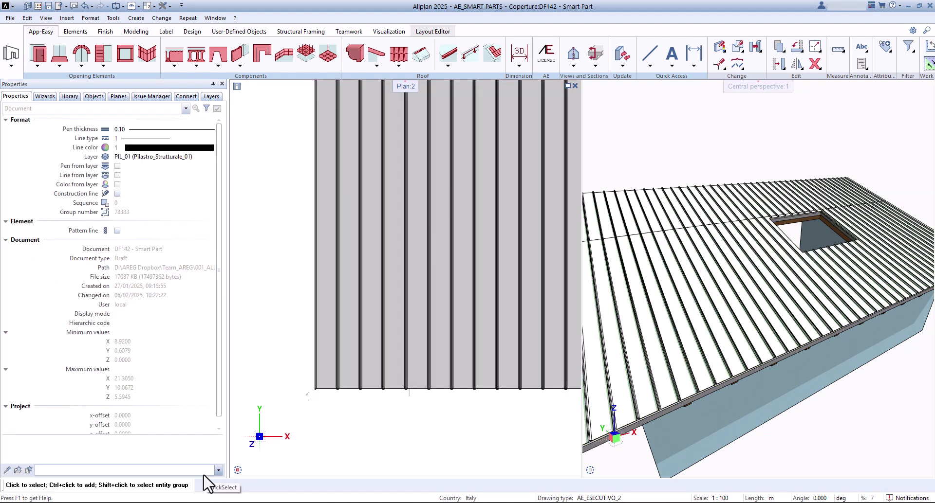
- Reopen the sheet covering, show its cross-section, and move the profile's end point outward to widen the sheet to 0.48
left_click(249, 470)
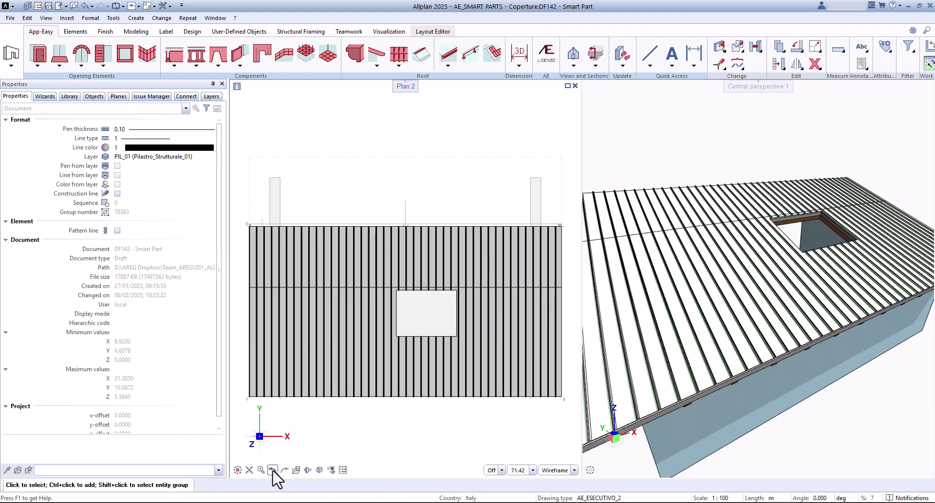
left_click(273, 471)
double_click(383, 389)
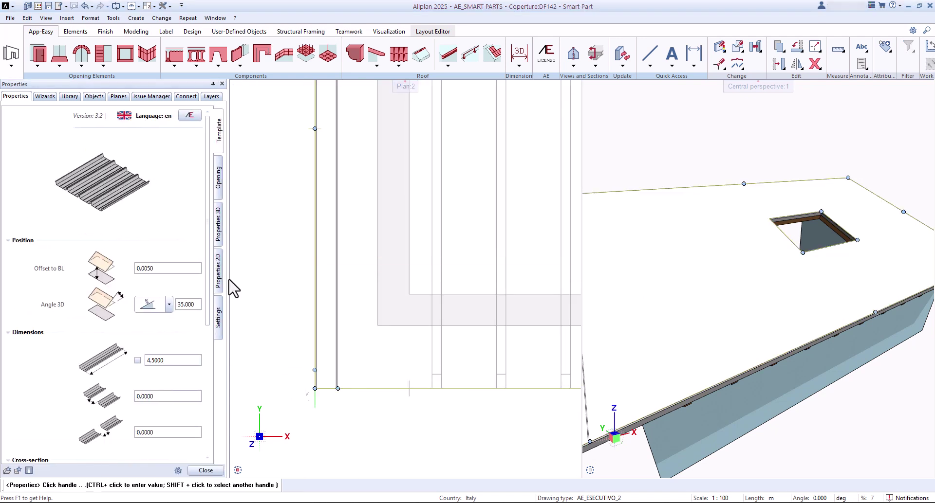
scroll(209, 244, "down", 5)
left_click(101, 335)
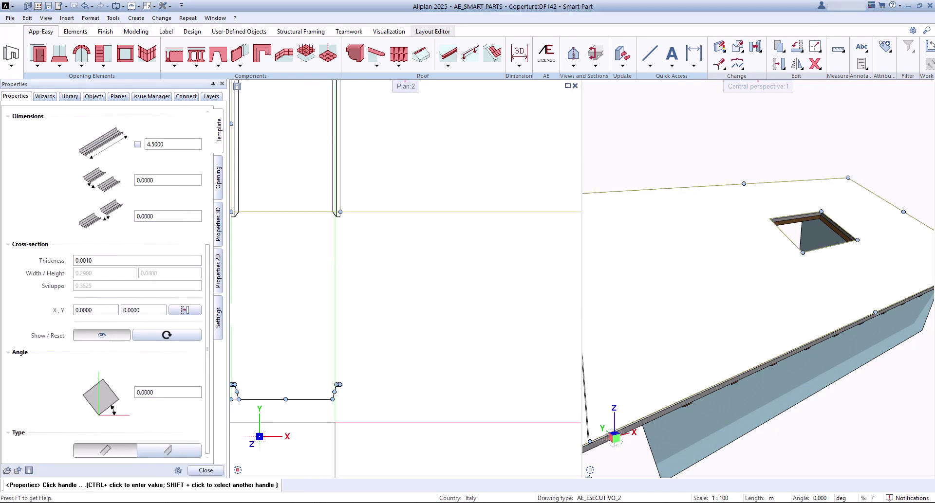
scroll(336, 370, "up", 3)
left_click(341, 365)
left_click(480, 366)
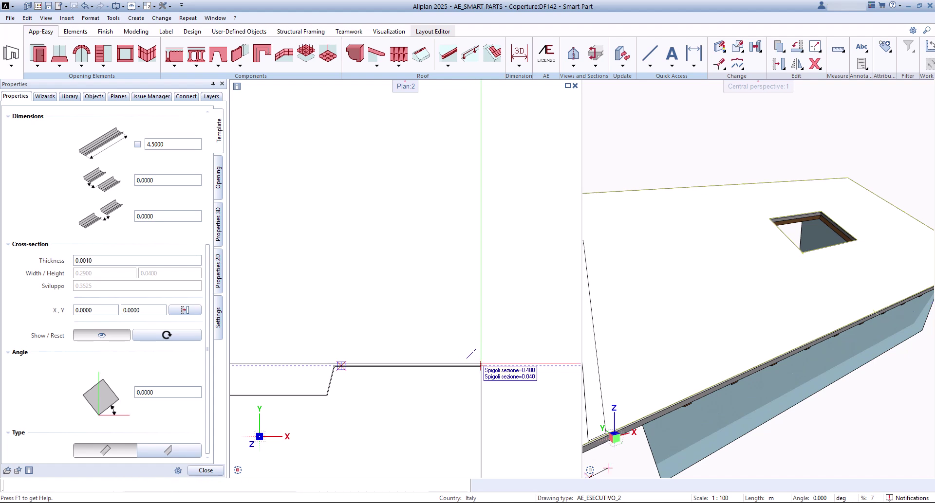
- Move the sheet profile's upper corner outward, add a point on the sloped segment slightly above its line, and finish the edit
left_click(334, 366)
left_click(436, 366)
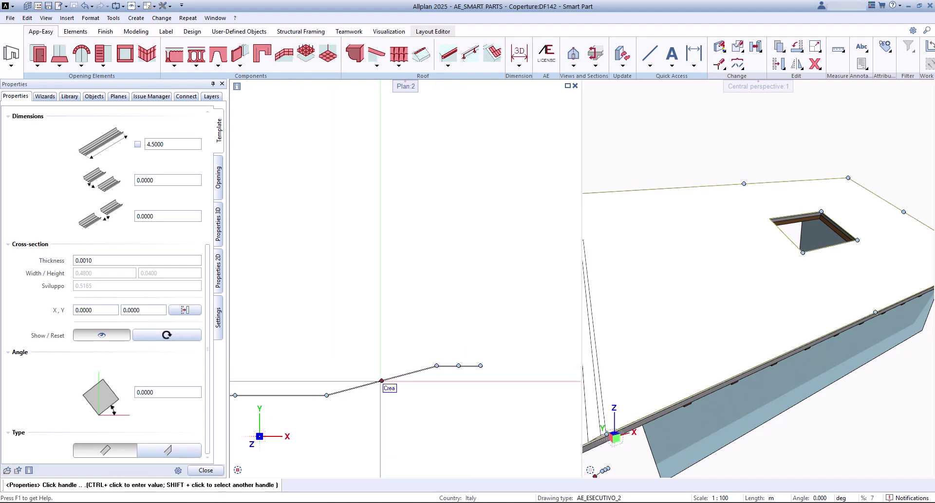
left_click(374, 377)
left_click(375, 375)
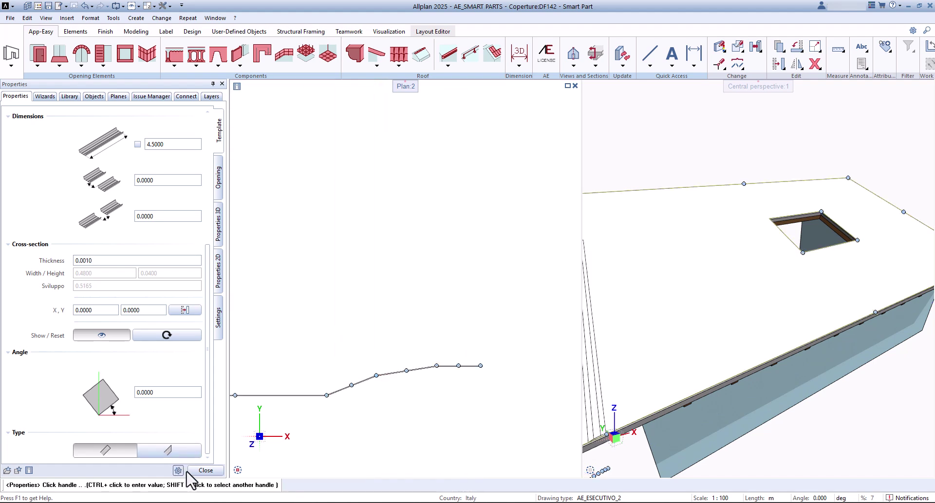
key("Escape")
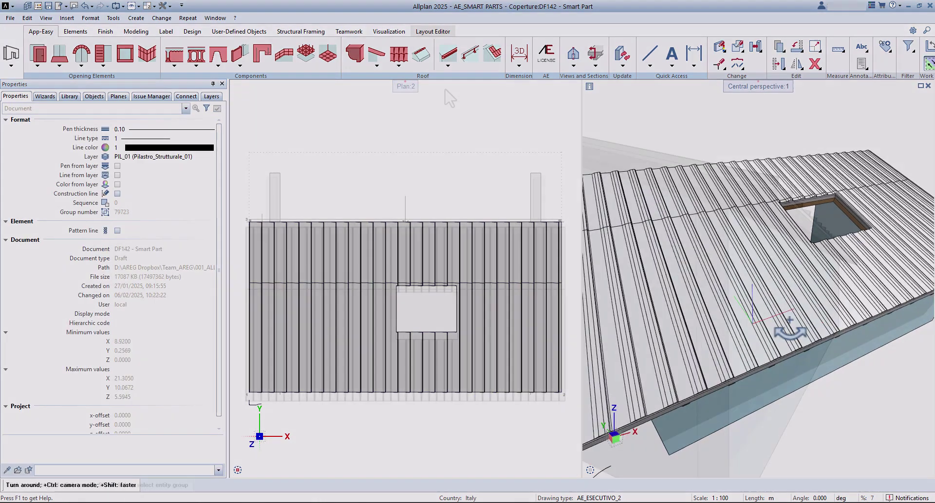
- Insert a gutter at the front-left eave corner in the isometric view and stretch it along the eave to the opposite corner, 12.12 long
left_click(448, 64)
left_click(452, 80)
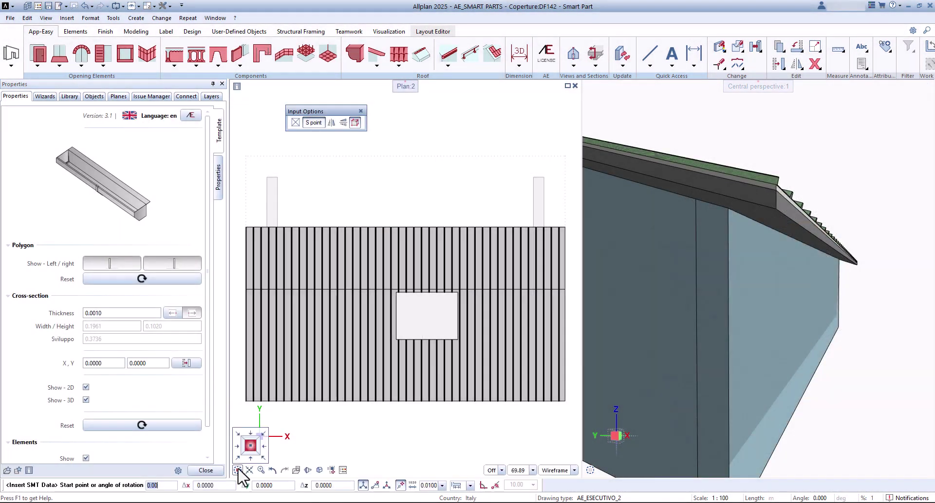
left_click(239, 461)
scroll(395, 347, "up", 10)
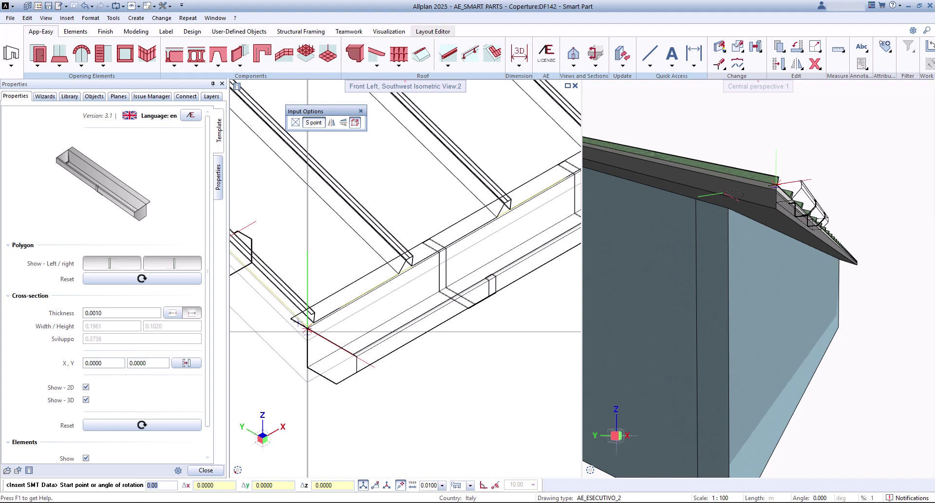
left_click(307, 332)
scroll(316, 341, "down", 5)
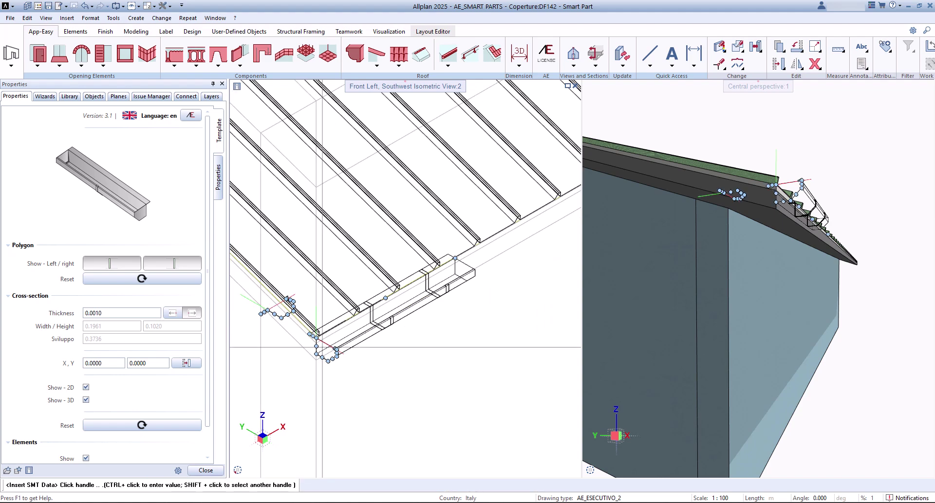
left_click(443, 281)
middle_click_drag(453, 287, 361, 391)
middle_click_drag(493, 278, 355, 353)
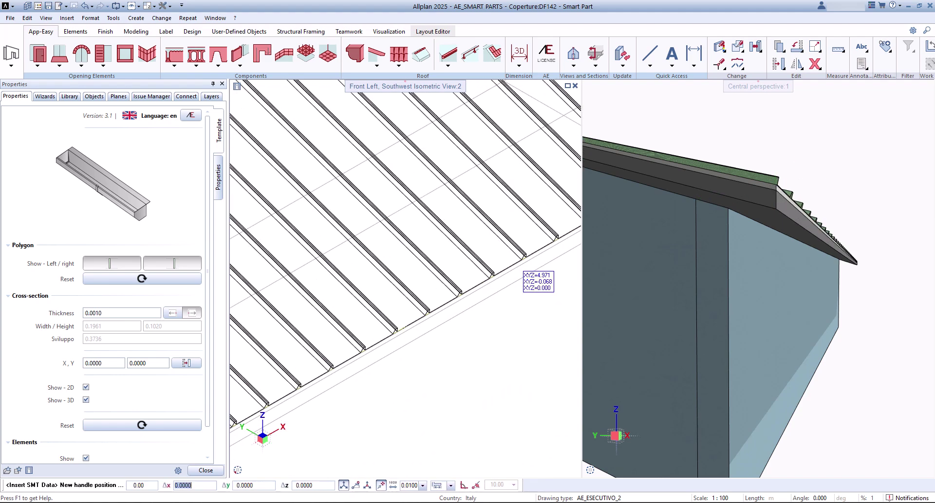
mouse_move(487, 295)
middle_mouse_down()
mouse_move(366, 346)
mouse_move(418, 331)
mouse_move(353, 363)
middle_mouse_up()
scroll(496, 299, "up", 4)
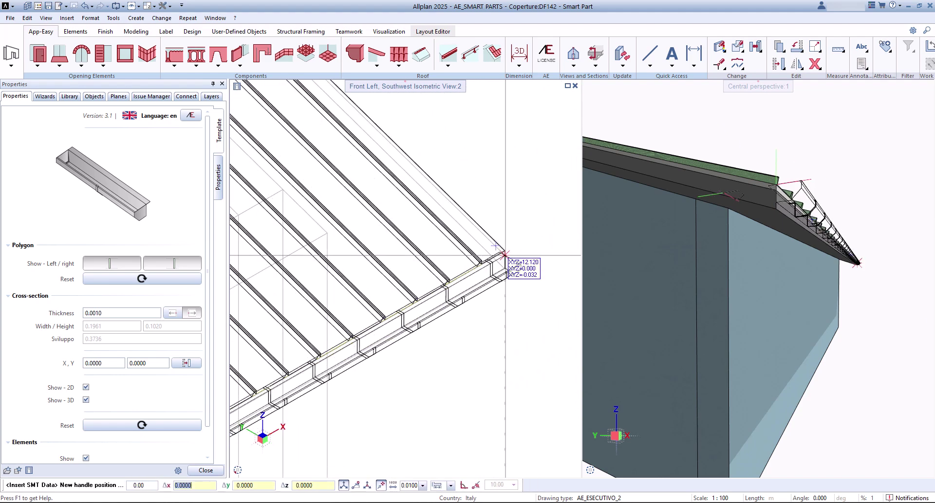
left_click(503, 254)
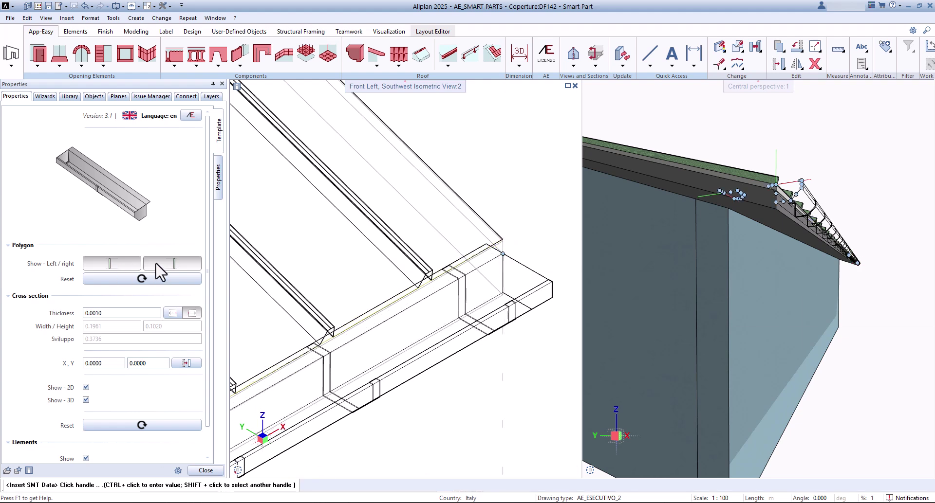
left_click(218, 469)
- Reopen the gutter in plan, turn off its left end display, and toggle the gutter elements off and back on
double_click(802, 215)
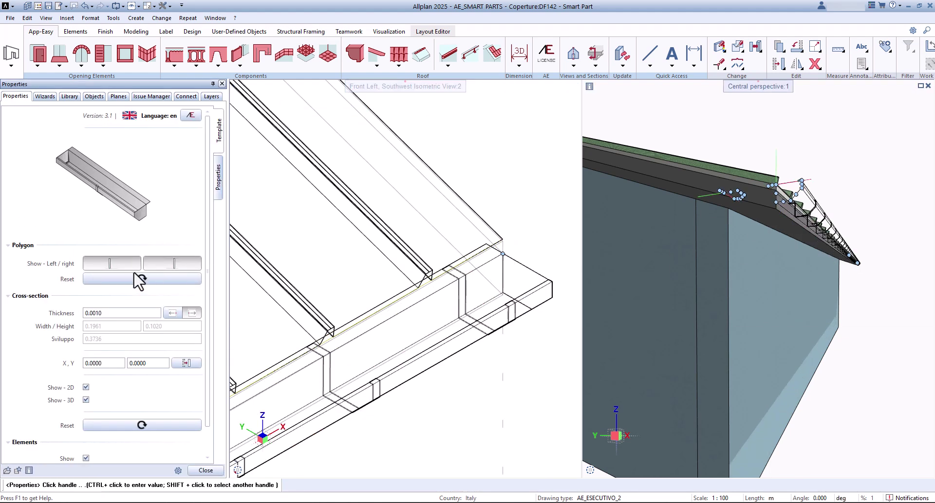
left_click(204, 471)
scroll(292, 409, "down", 3)
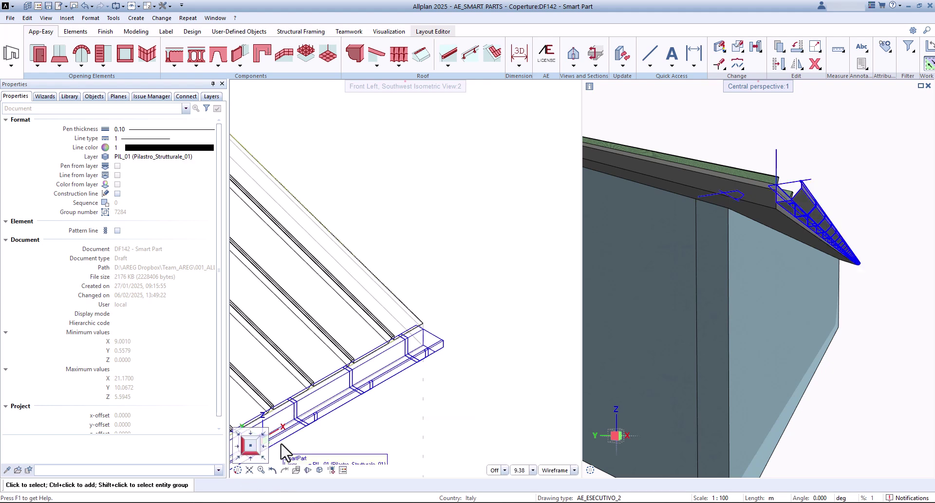
left_click(249, 446)
scroll(296, 410, "up", 3)
middle_click_drag(296, 410, 433, 423)
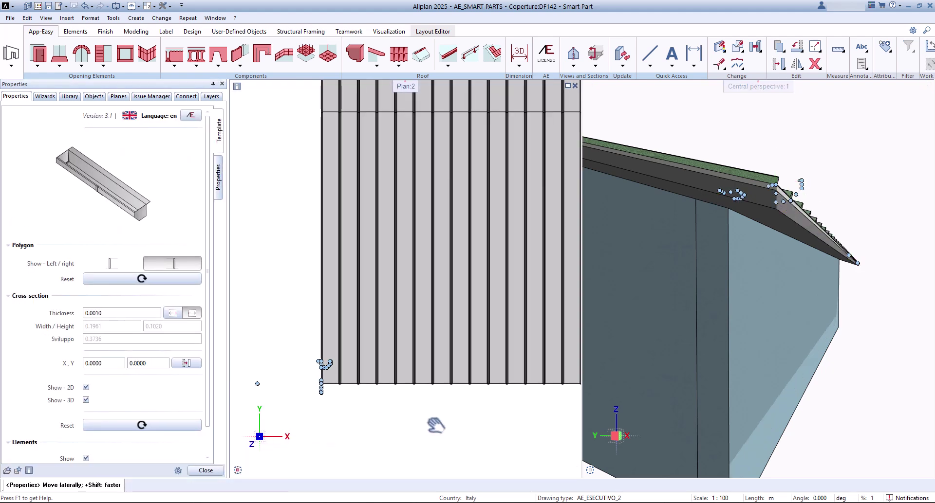
scroll(211, 391, "down", 1)
left_click(86, 427)
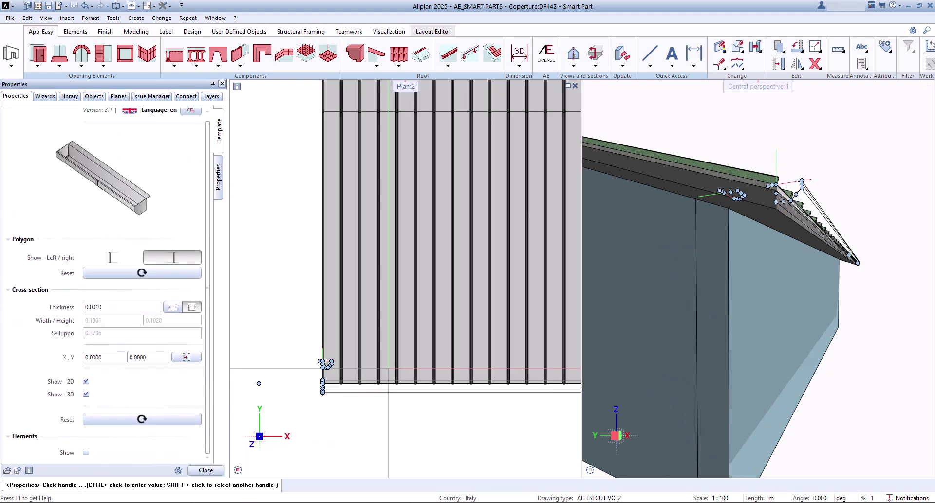
left_click(85, 452)
scroll(160, 428, "down", 2)
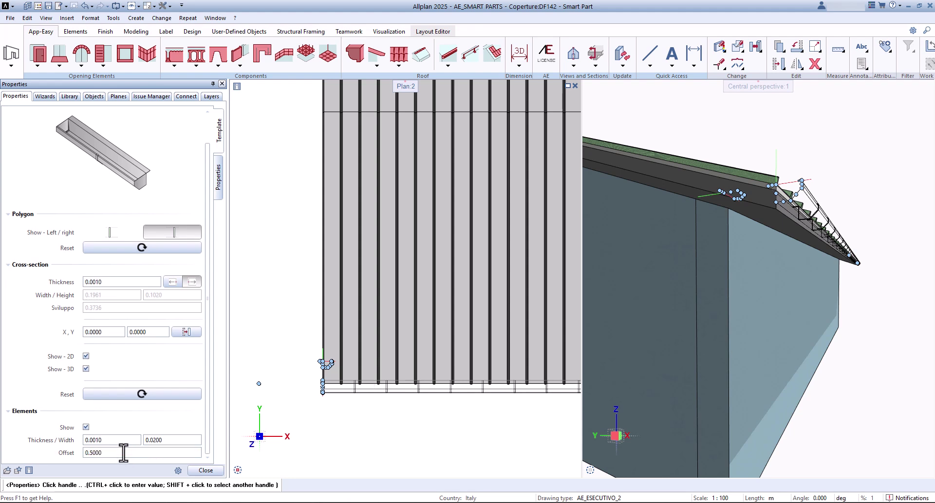
- Raise the free end of the gutter profile's roof-side flange so that it slopes
scroll(324, 366, "up", 4)
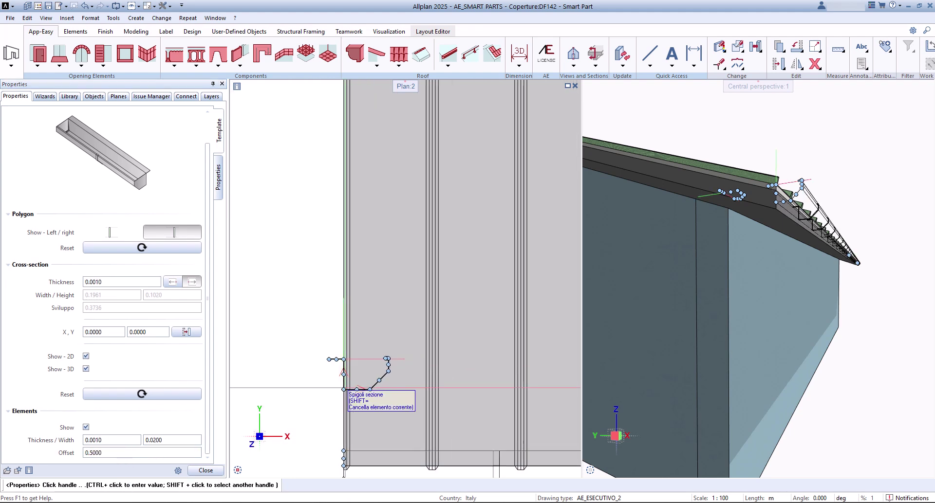
scroll(329, 359, "up", 4)
left_click(326, 359)
left_click(326, 345)
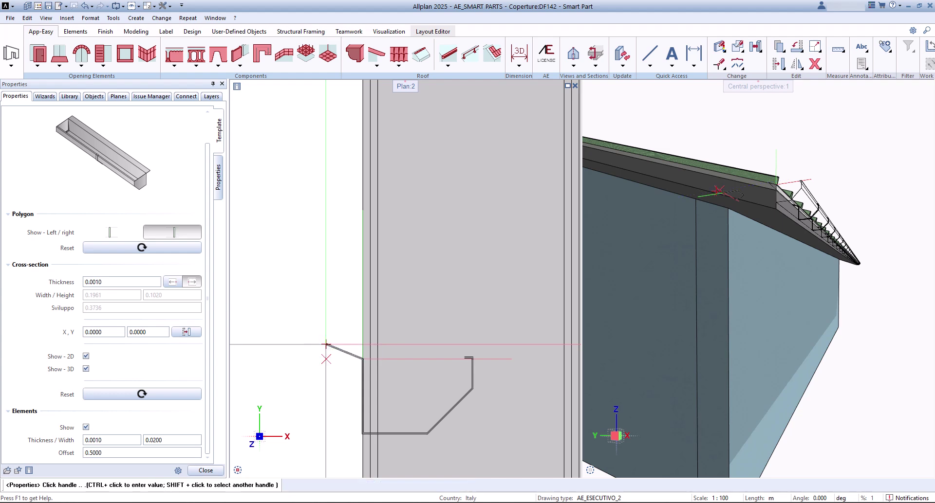
- Extend the gutter profile's front lip, fold its end diagonally downward, and finish the gutter edit
scroll(503, 357, "up", 3)
left_click(424, 360)
left_click(486, 359)
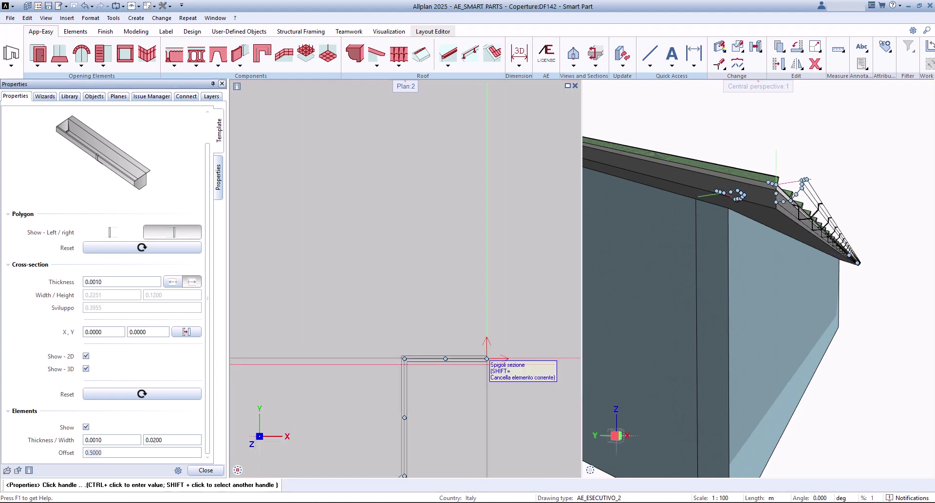
left_click(486, 359)
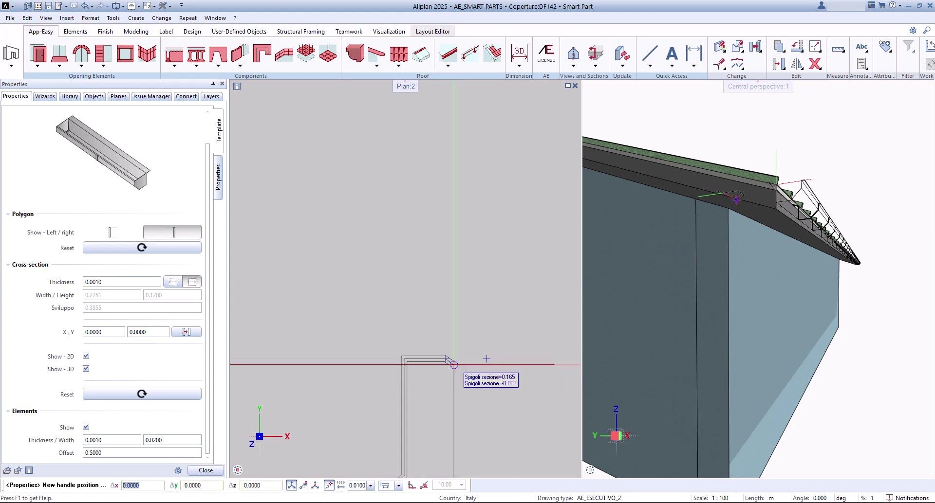
left_click(468, 379)
left_click(212, 472)
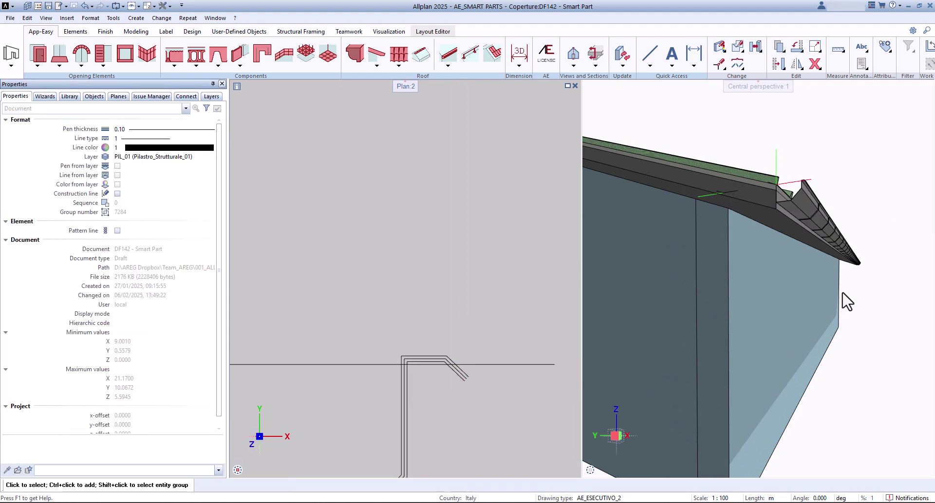
- Insert a round downpipe of radius 0.05, rotated 270°, at the front corner of the walls in the isometric view
left_click_drag(844, 293, 871, 277, "ctrl")
scroll(843, 276, "up", 5)
middle_click_drag(842, 276, 827, 304)
scroll(826, 305, "down", 8)
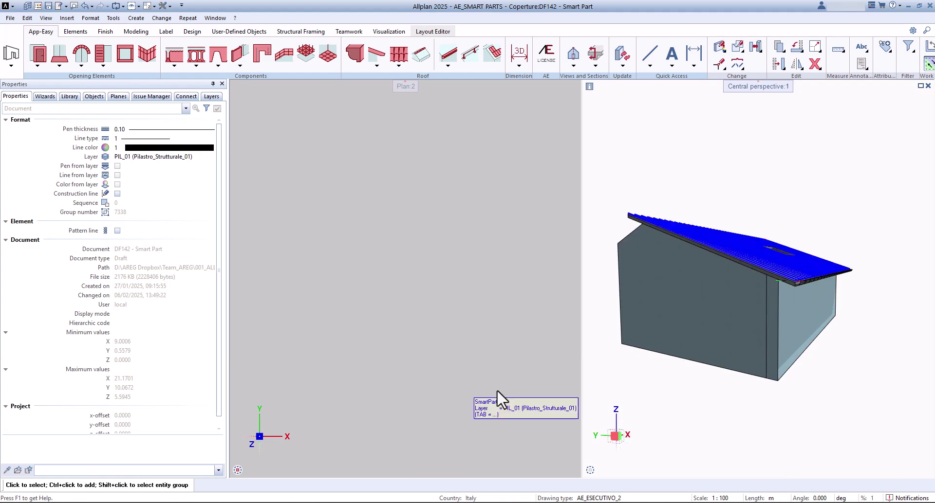
mouse_move(247, 471)
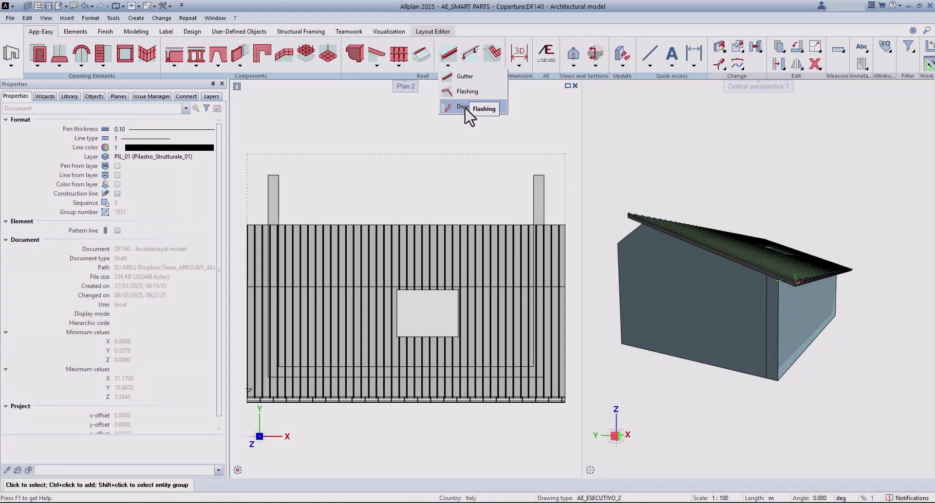
left_click(473, 109)
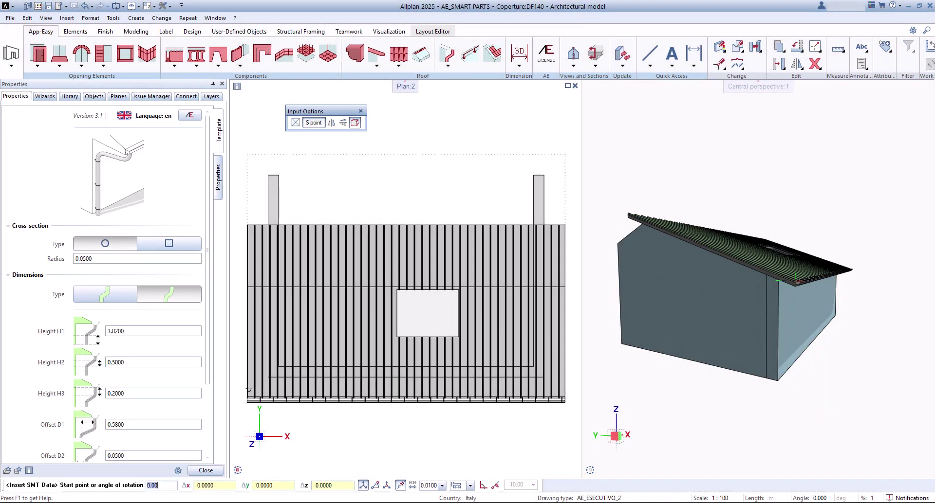
left_click(238, 459)
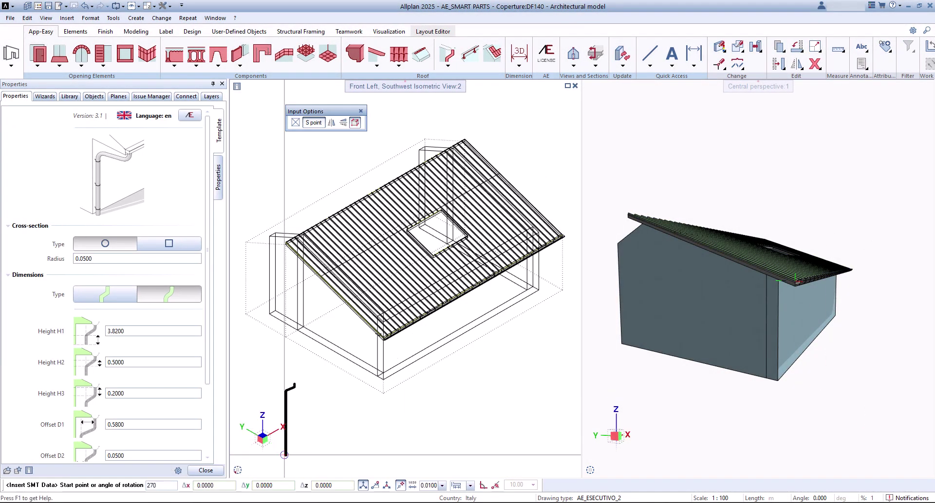
scroll(304, 397, "up", 5)
left_click(328, 374)
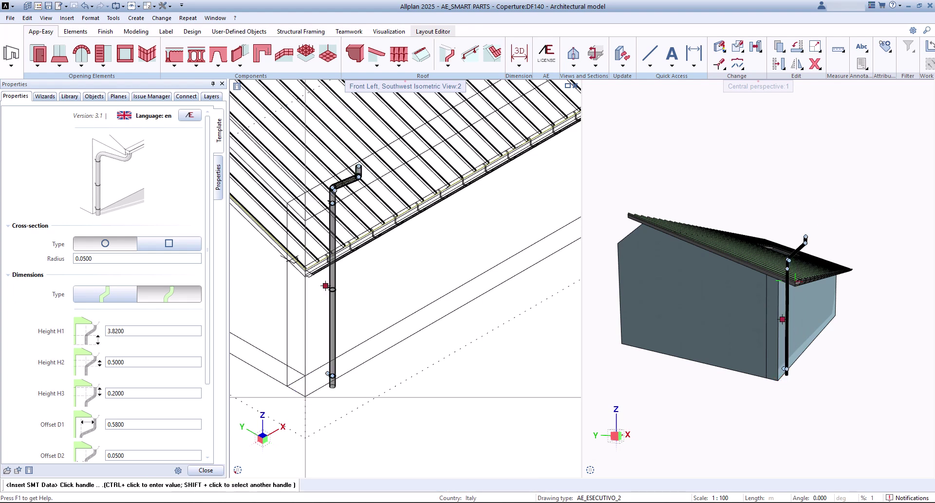
- In the west elevation, lower the downpipe to height H1 2.4665 and extend its offset D1 to 0.75 beneath the gutter
mouse_move(238, 470)
left_click(237, 446)
scroll(553, 332, "up", 2)
middle_click_drag(553, 331, 442, 341)
scroll(417, 278, "up", 2)
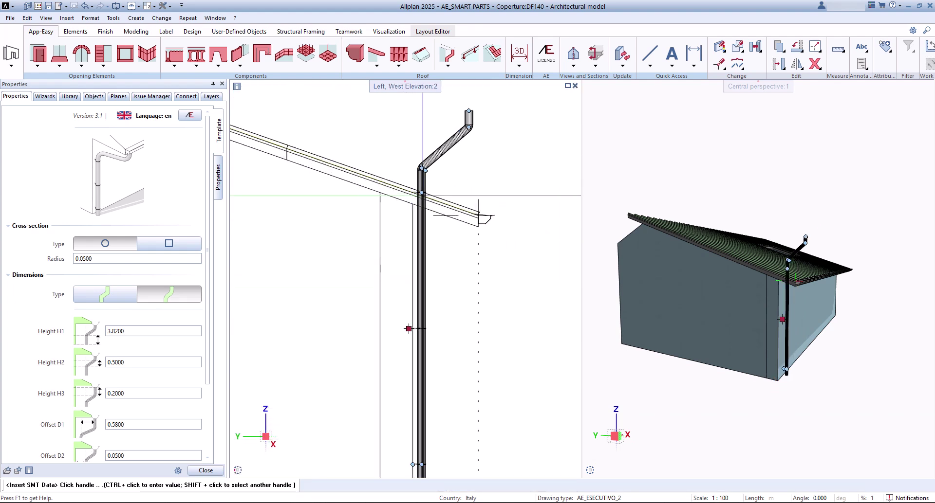
left_click(422, 170)
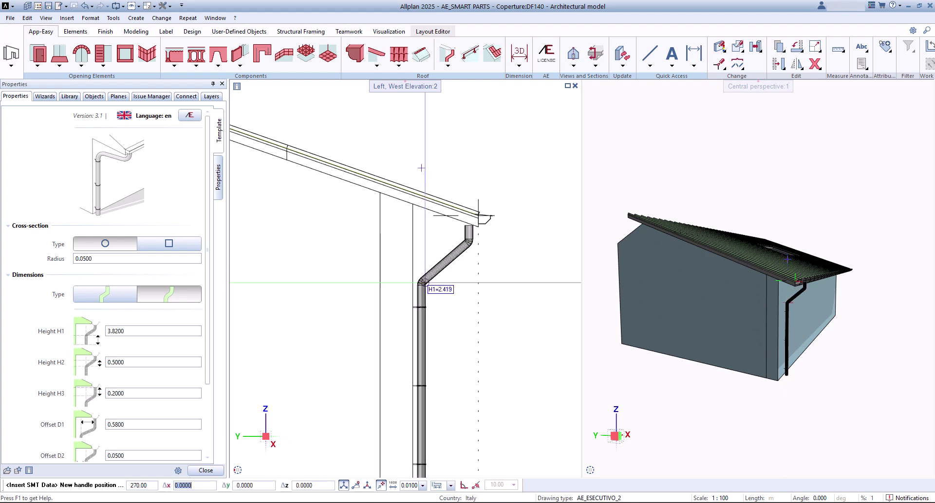
left_click(425, 281)
scroll(476, 233, "up", 2)
left_click(461, 210)
scroll(475, 231, "up", 1)
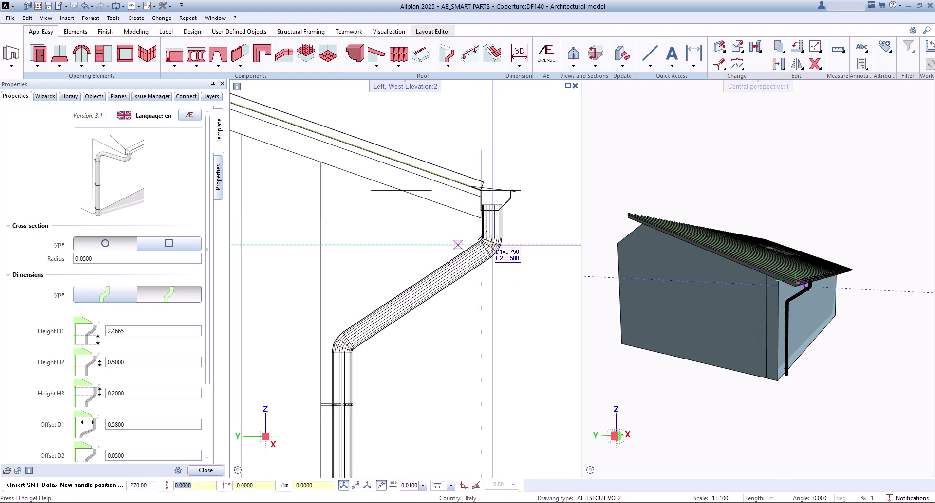
- Change the downpipe to a rectangular cross-section with width and height of 0.08
left_click(183, 245)
left_click(117, 259)
type(".08")
key("Return")
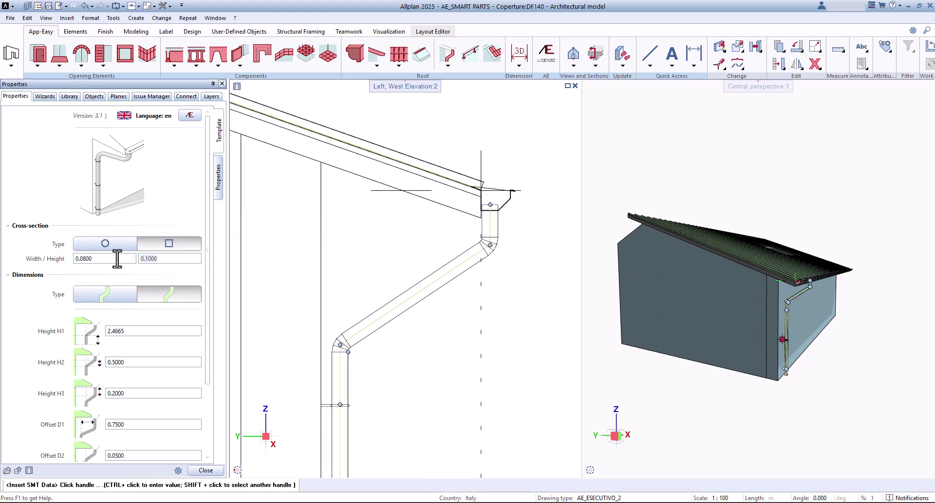
- Adjust the downpipe's upper end to meet the gutter's underside, giving height H3 0.1712
scroll(484, 205, "up", 3)
left_click(494, 205)
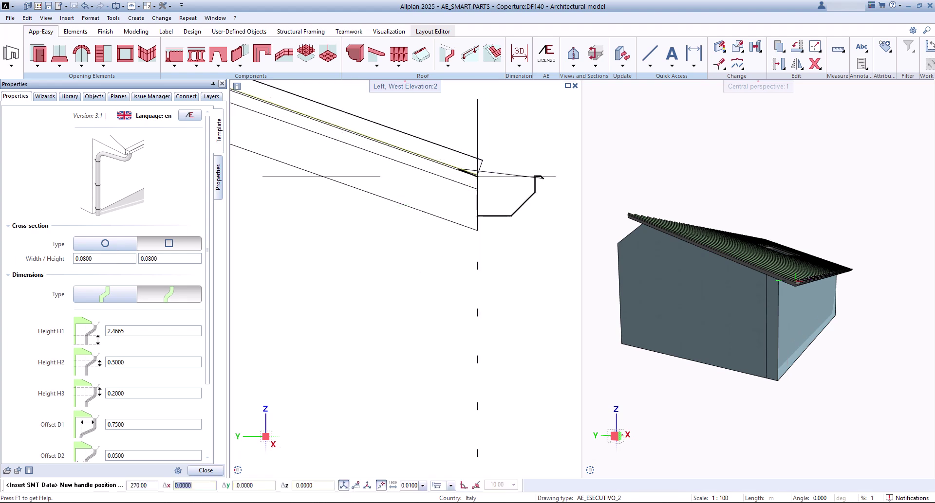
left_click(495, 216)
scroll(216, 446, "down", 3)
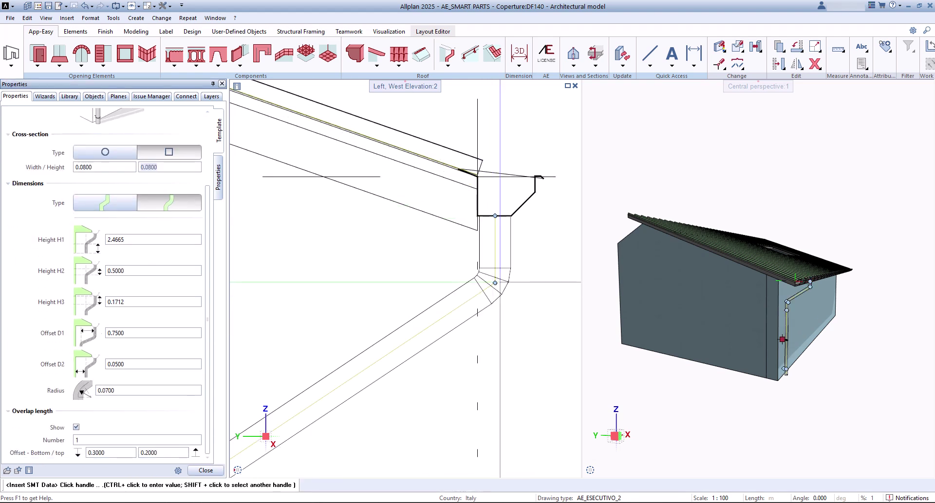
- Toggle the downpipe's overlap joints off and on, and set their number to 4
scroll(500, 282, "down", 3)
left_click(164, 223)
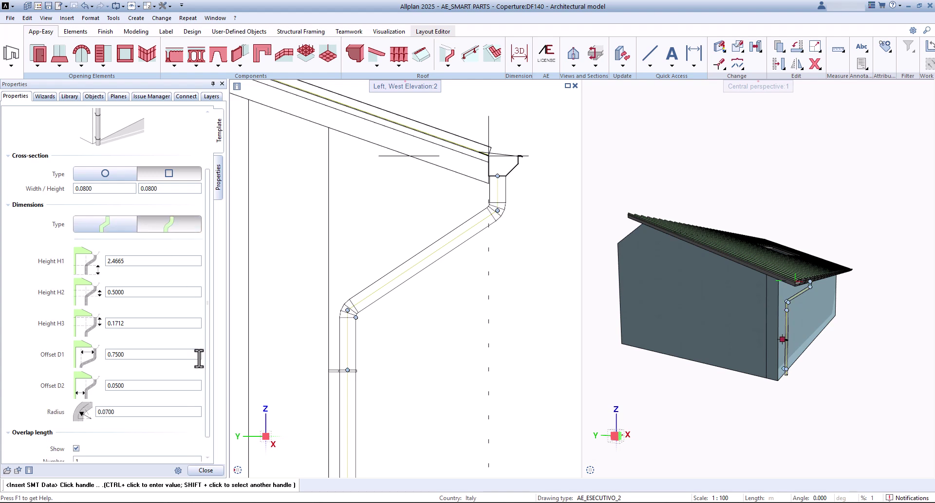
left_click_drag(208, 414, 209, 435)
middle_click_drag(398, 399, 405, 268)
scroll(416, 340, "down", 2)
middle_click_drag(422, 389, 418, 306)
left_click(76, 427)
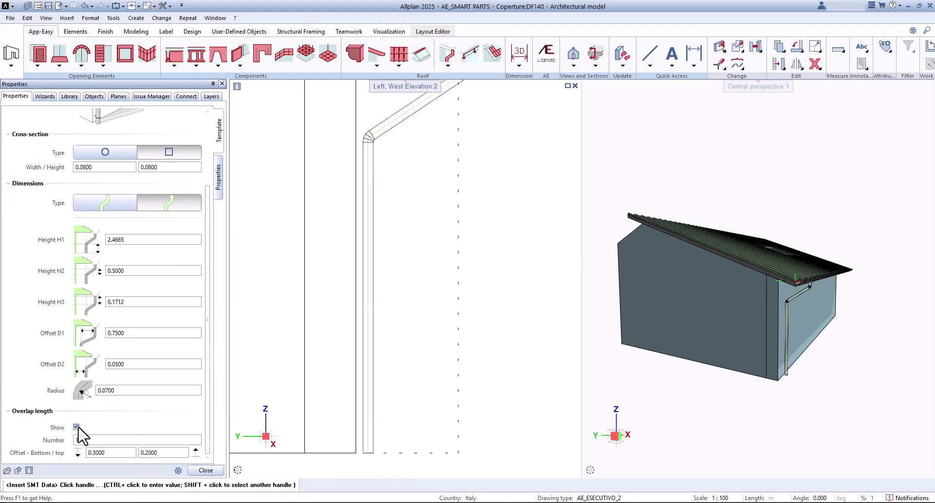
scroll(215, 423, "down", 1)
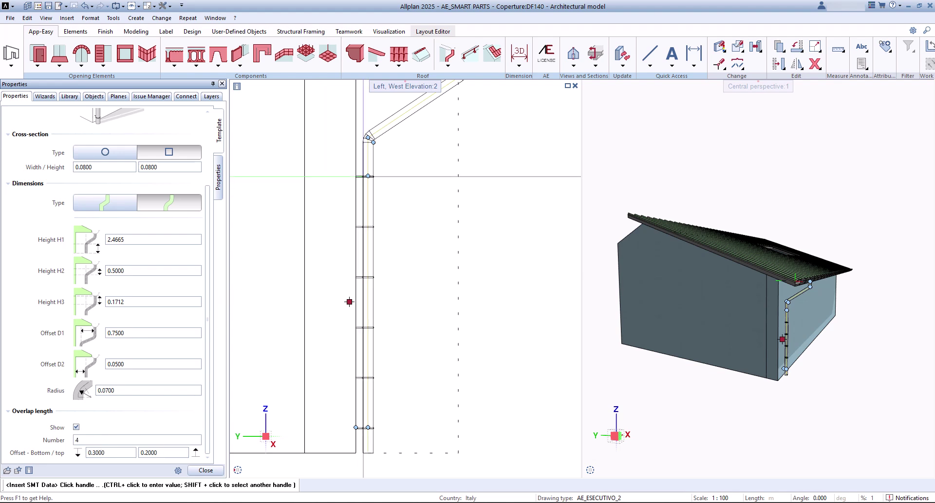
- Move the downpipe's uppermost joint to an offset of 0.15 and the lowest to 0.09, and finish the downpipe
left_click(368, 177)
left_click(369, 157)
left_click(368, 428)
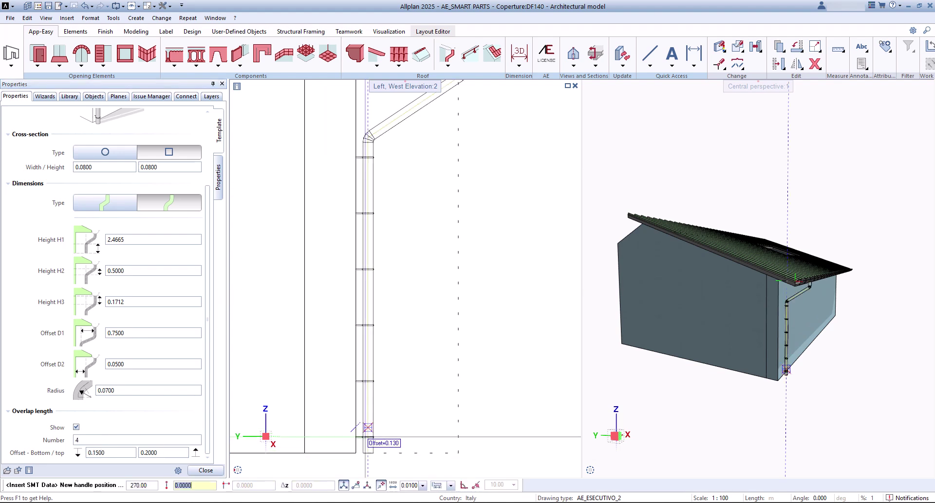
left_click(368, 442)
left_click(205, 471)
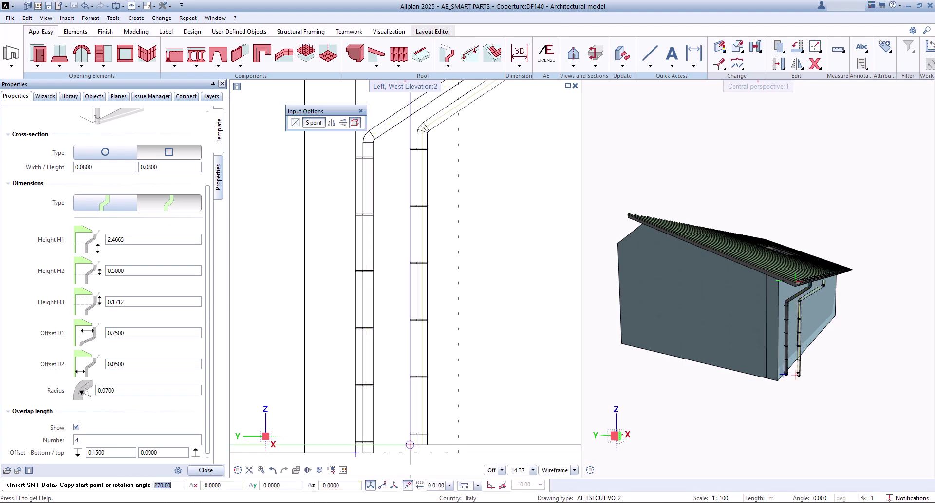
scroll(778, 255, "up", 5)
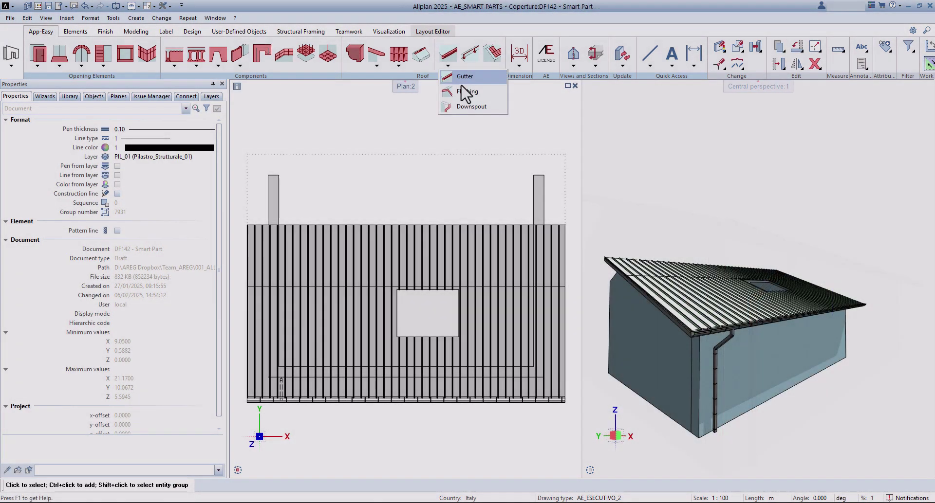
- Insert a flashing near the upper end of the roof's side edge in the southwest isometric view
left_click(460, 93)
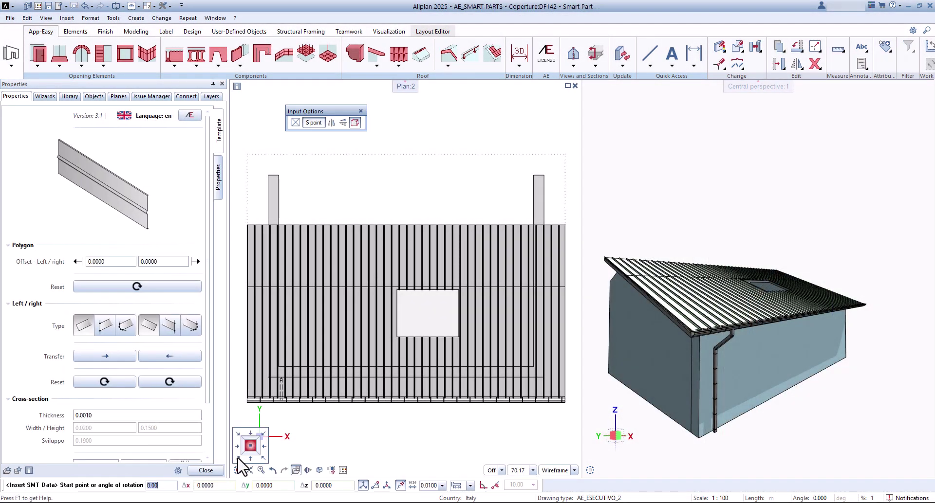
left_click(255, 440)
scroll(334, 221, "up", 4)
middle_click_drag(335, 221, 506, 160)
scroll(308, 263, "up", 6)
scroll(314, 272, "up", 3)
left_click(300, 245)
- Stretch the flashing from the roof's upper corner down the sloping side edge to the front eave corner, and finish it
scroll(295, 276, "down", 10)
scroll(400, 342, "up", 4)
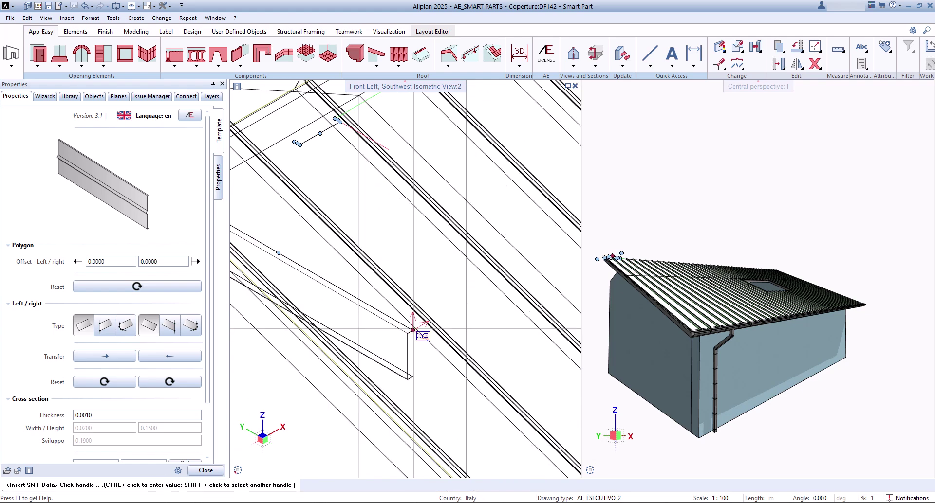
left_click(415, 328)
scroll(404, 364, "down", 12)
middle_click_drag(463, 390, 329, 274)
scroll(384, 345, "up", 6)
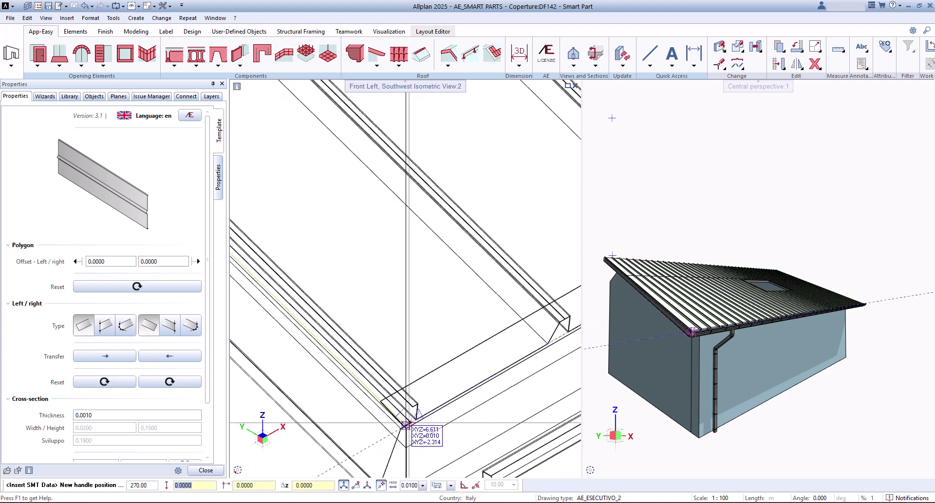
left_click(406, 426)
left_click(204, 470)
- Reopen the sloping flashing with vertically cut ends and set its left and right offsets to 0.2
scroll(674, 337, "up", 8)
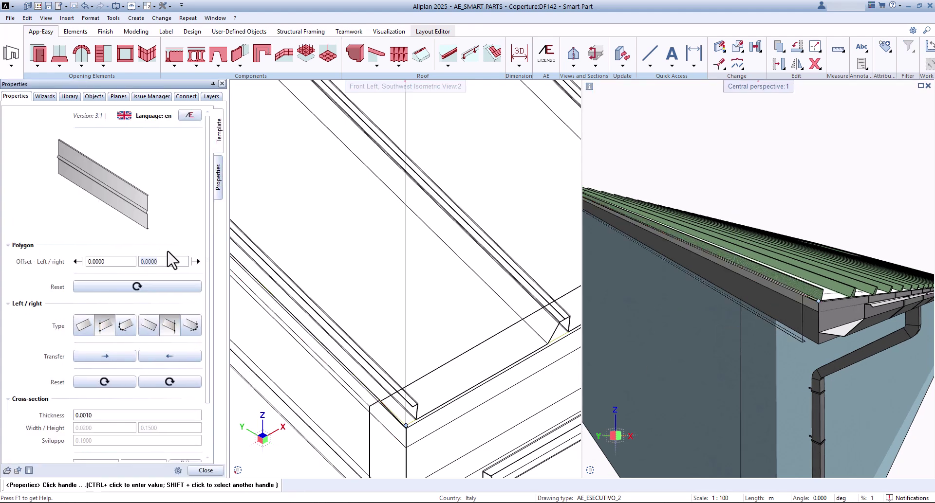
left_click(210, 473)
double_click(817, 329)
scroll(440, 376, "down", 7)
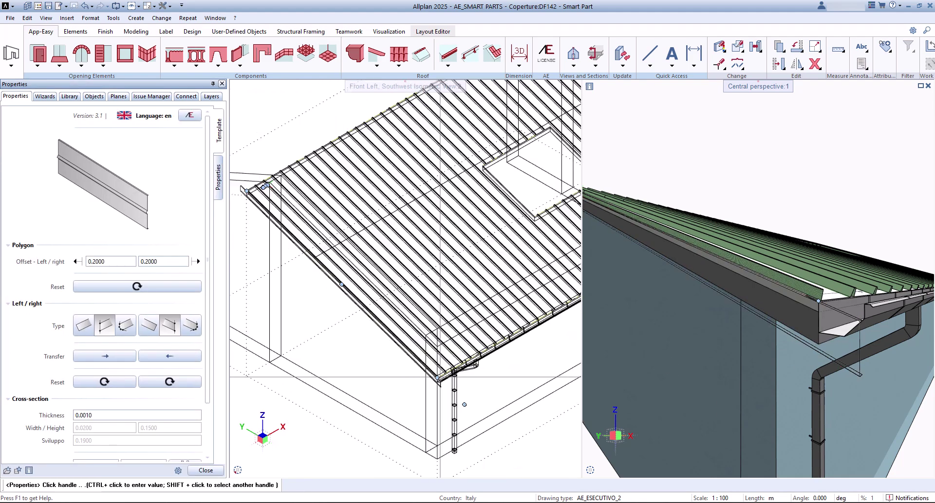
- Reposition the flashing's editable cross-section in plan
scroll(463, 405, "up", 8)
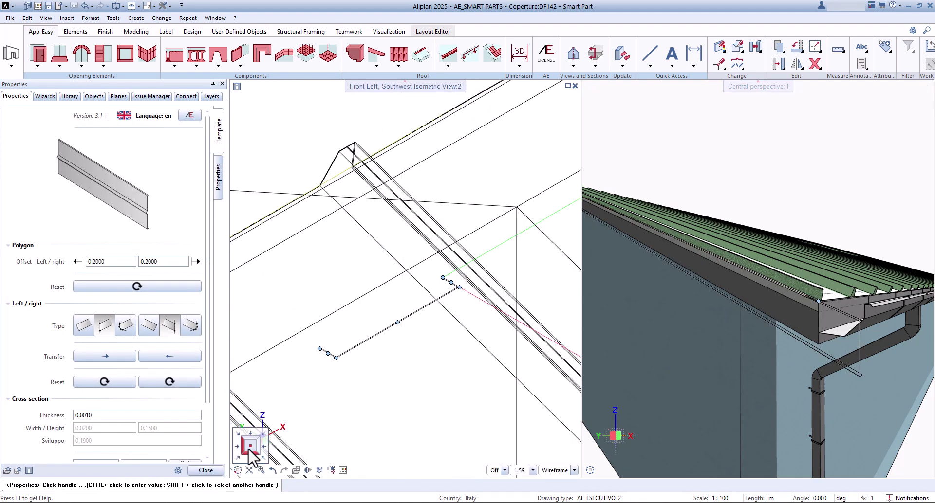
left_click(250, 447)
scroll(364, 218, "up", 6)
left_click(364, 218)
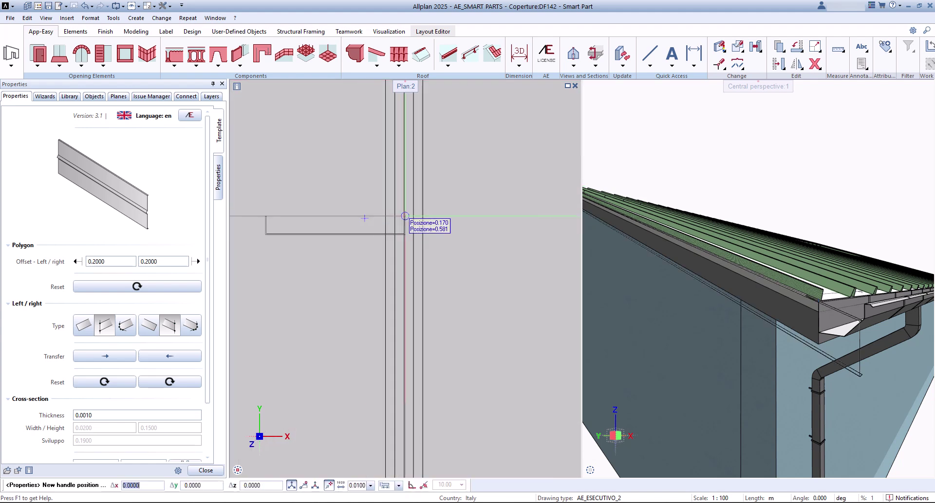
left_click(364, 218)
middle_click_drag(253, 246, 373, 280)
- Widen the flashing's cross-section to 0.22, keeping the short end upstand square to the base
left_click(345, 250)
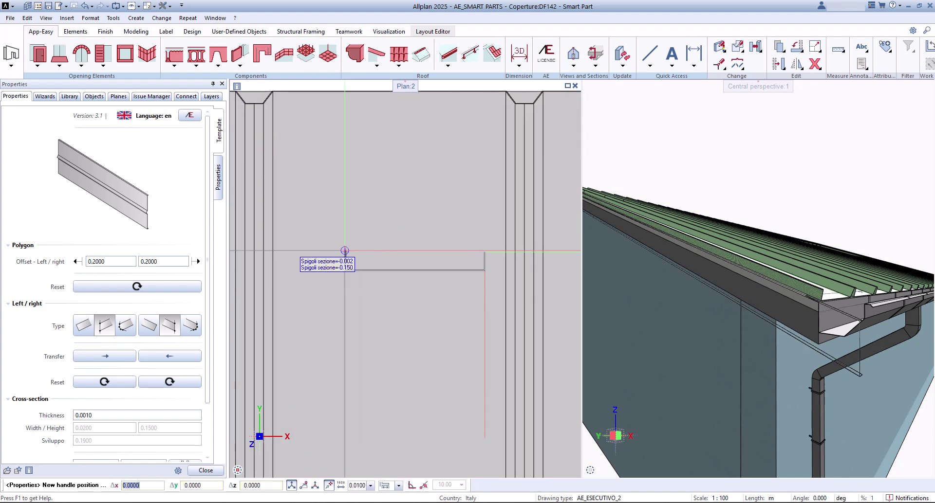
left_click(344, 252)
left_click(335, 268)
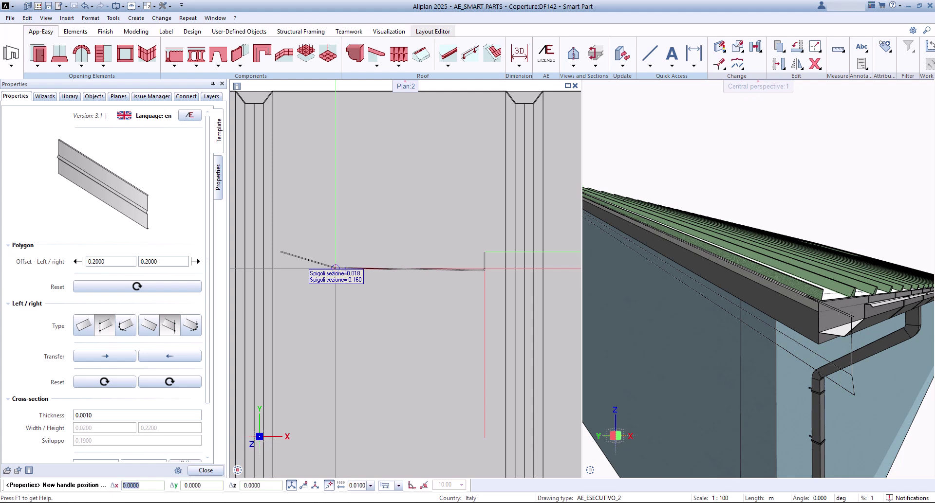
left_click(279, 271)
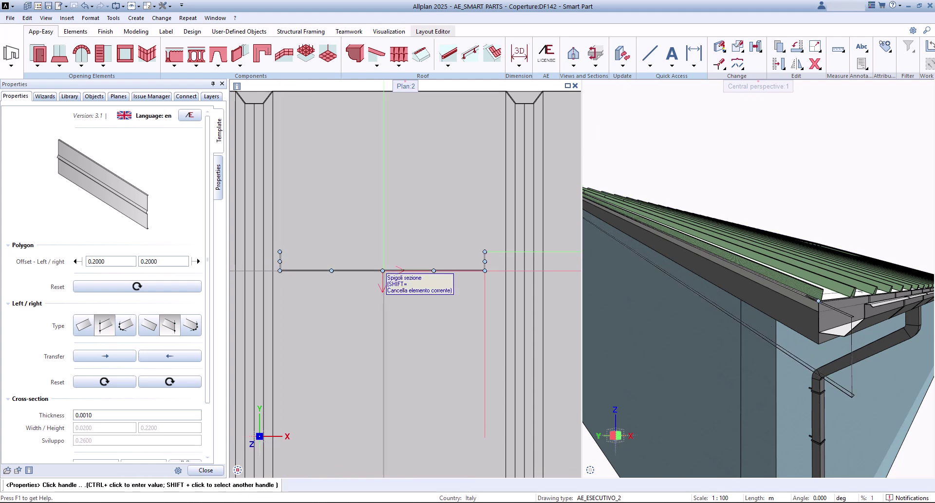
- Form a V-shaped groove 0.01 deep at the middle of the flashing's cross-section, with flat segments on both sides
left_click(382, 271)
left_click(383, 280)
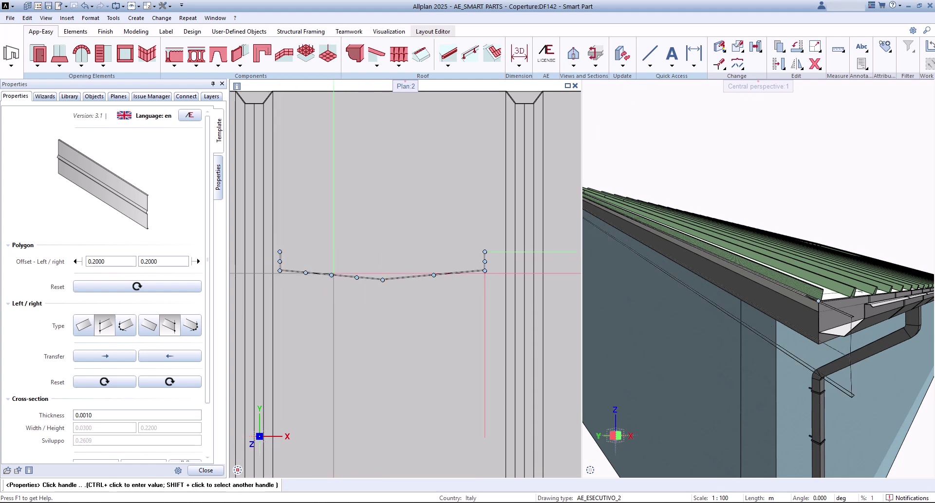
left_click(332, 275)
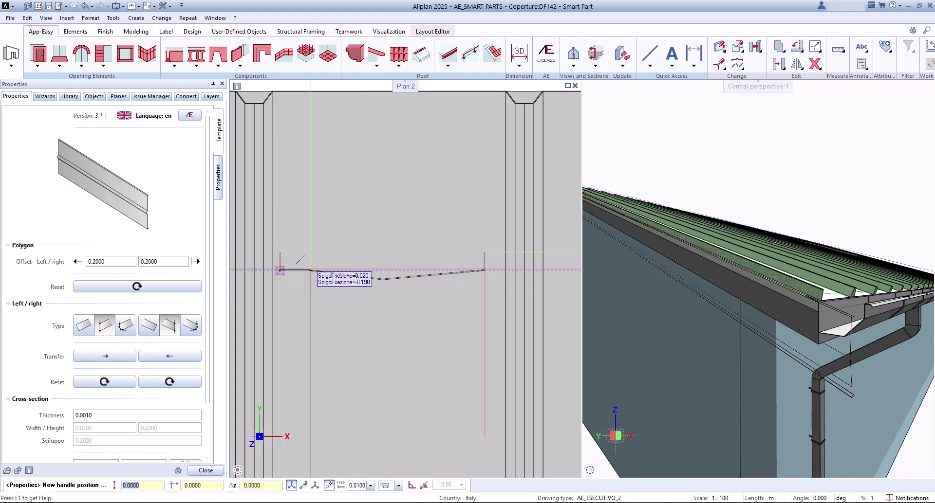
left_click(363, 271)
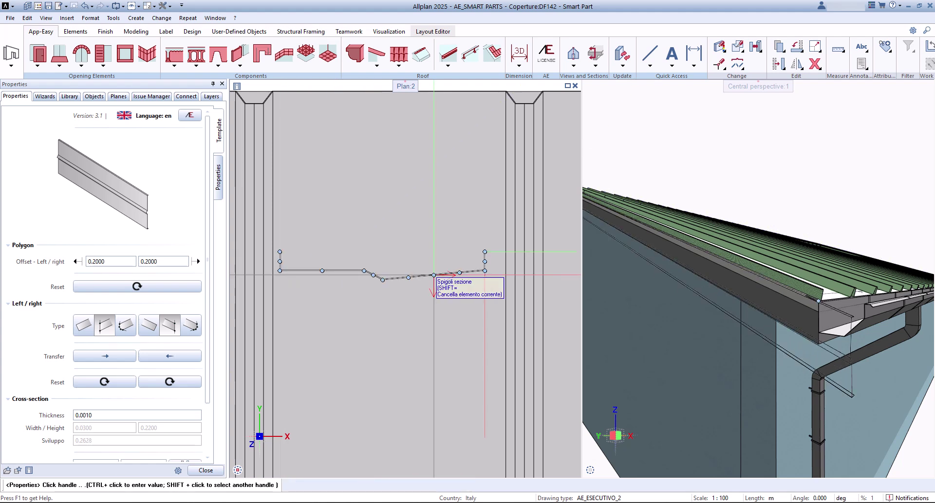
left_click(364, 270)
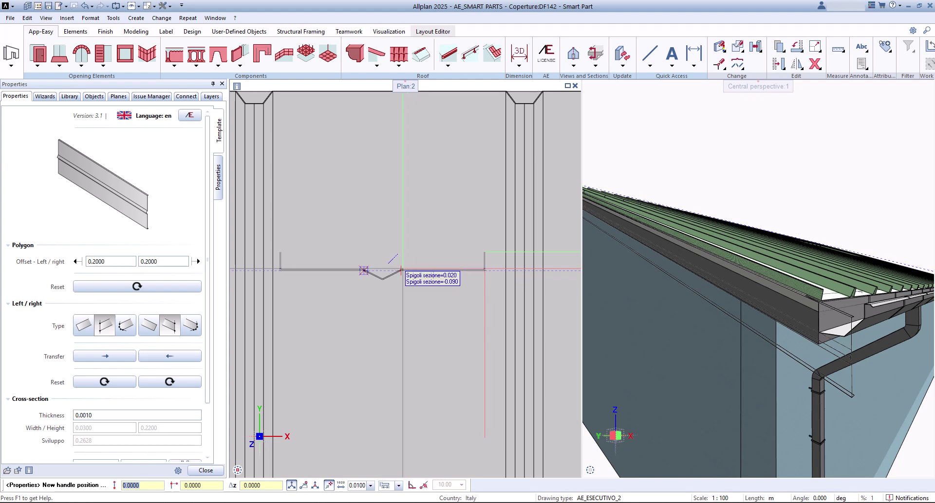
left_click(402, 270)
- Extend the flashing profile's end upstand to a total section height of 0.05, fold its tip diagonally outward, and finish
left_click(280, 251)
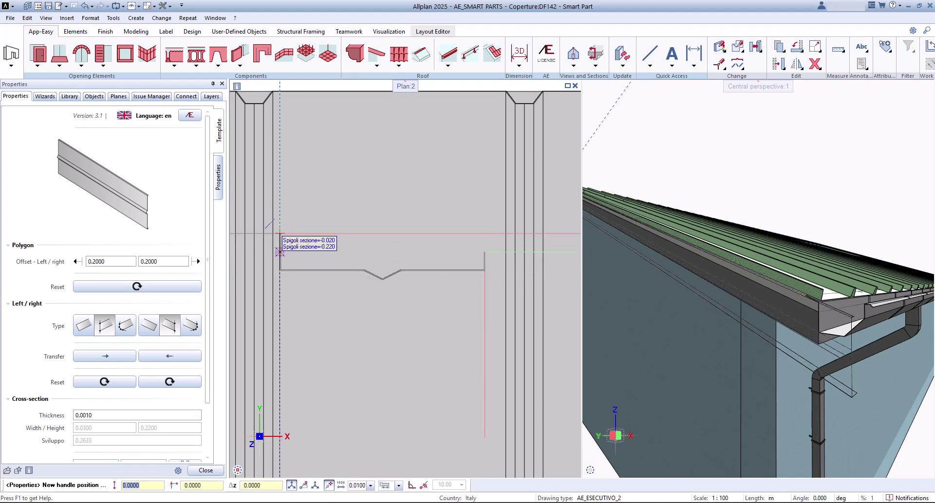
left_click(280, 234)
left_click(279, 234)
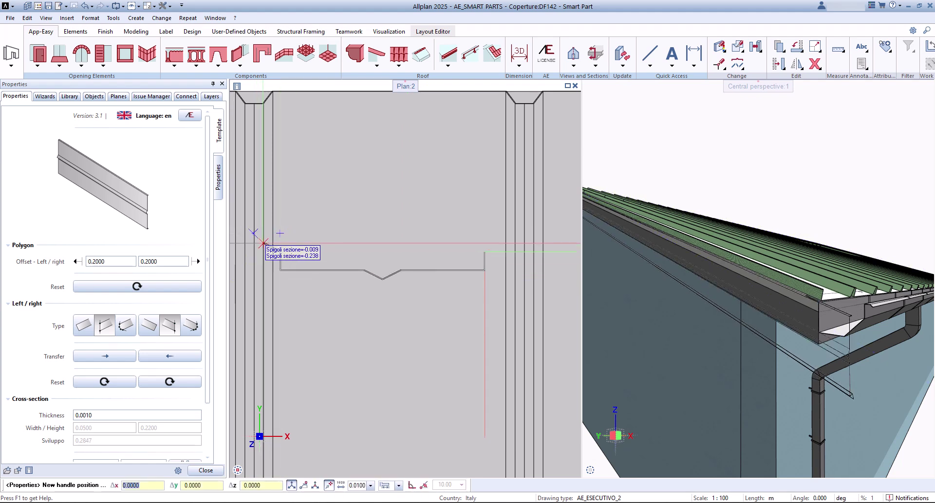
left_click(263, 242)
left_click(205, 470)
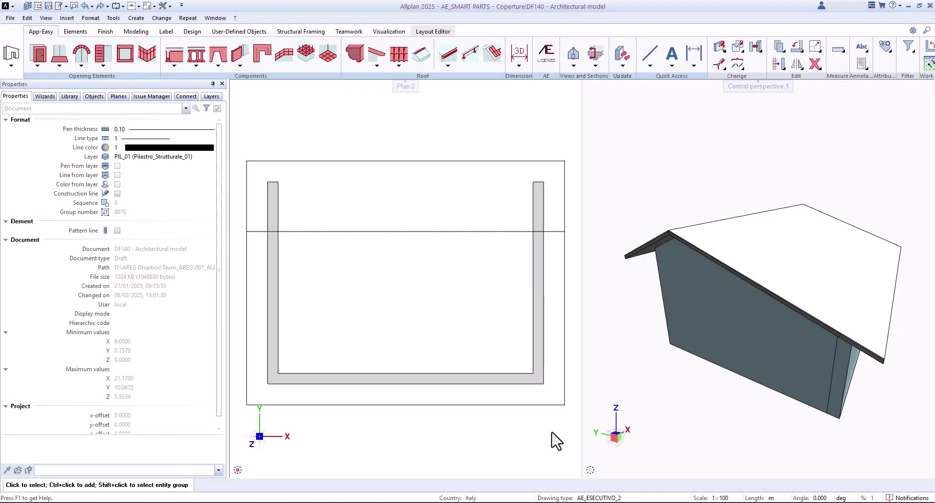
- Insert a roof safety line with 0.3 high posts at the near end of the ridge in the southwest isometric view
left_click(471, 56)
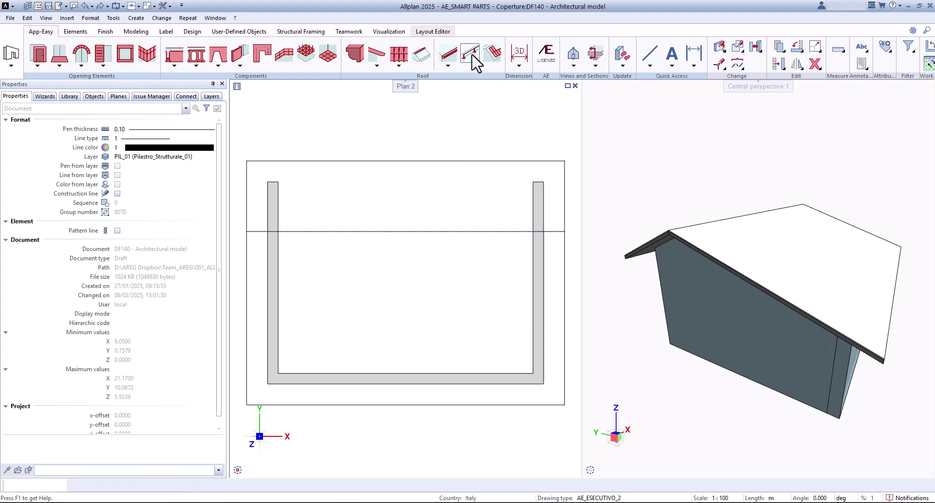
left_click(237, 461)
scroll(282, 247, "up", 5)
scroll(347, 246, "up", 3)
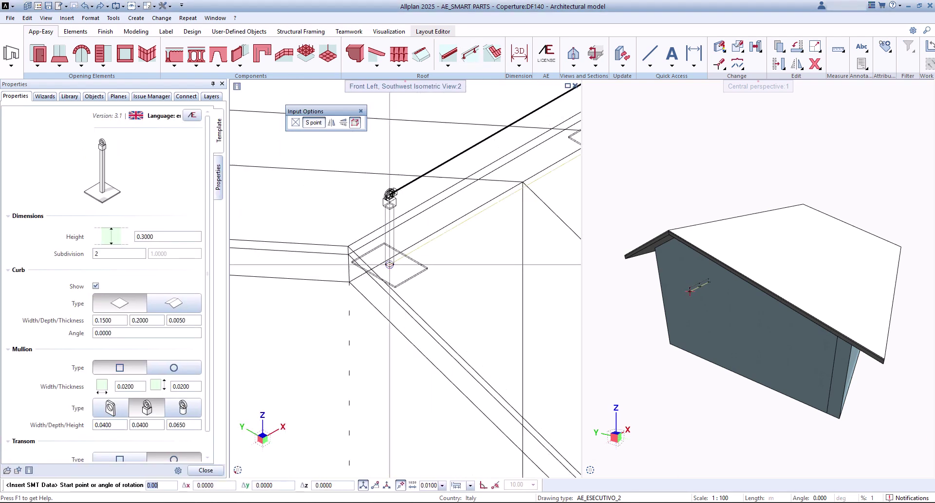
left_click(348, 246)
- Stretch the safety line along the ridge to a point offset by -1 in x from the ridge's far end
scroll(348, 247, "down", 3)
left_click(430, 194)
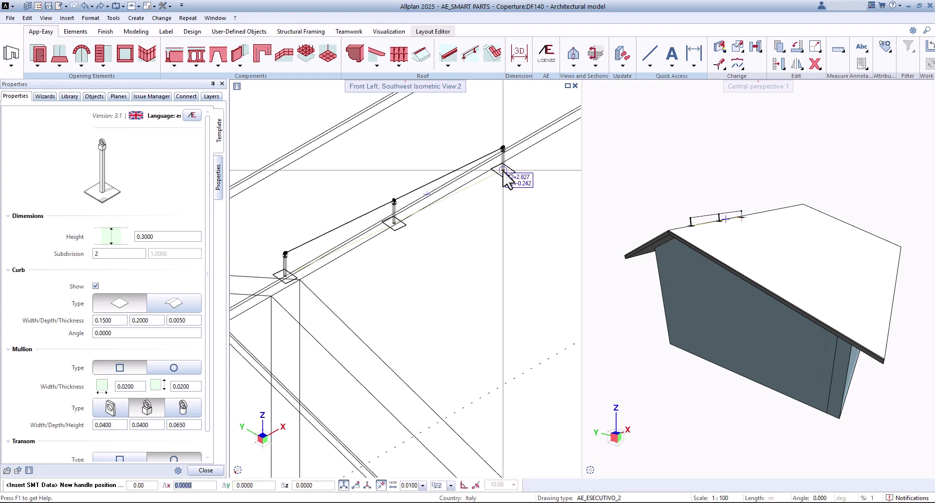
middle_click_drag(502, 169, 416, 263)
middle_click_drag(469, 227, 347, 299)
scroll(360, 292, "down", 2)
scroll(414, 258, "down", 2)
middle_click_drag(529, 181, 401, 250)
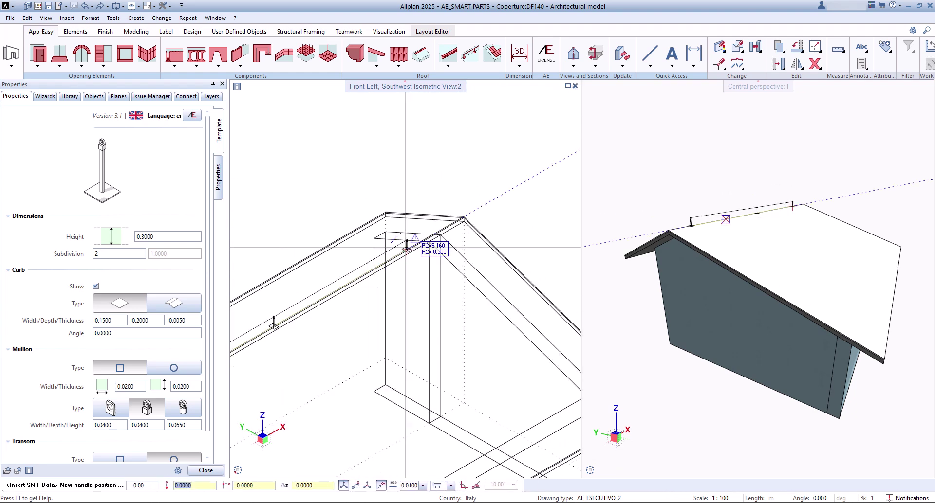
scroll(439, 226, "up", 3)
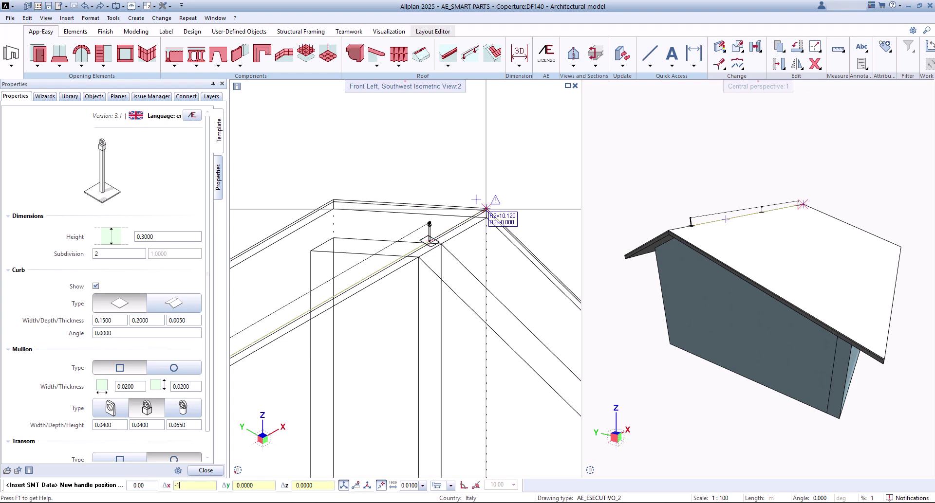
key("Return")
- Switch the safety line to the two-slope curb and align its sides to the roof pitches in west elevation, at 24.2277 and 19.29 degrees
mouse_move(237, 471)
left_click(237, 449)
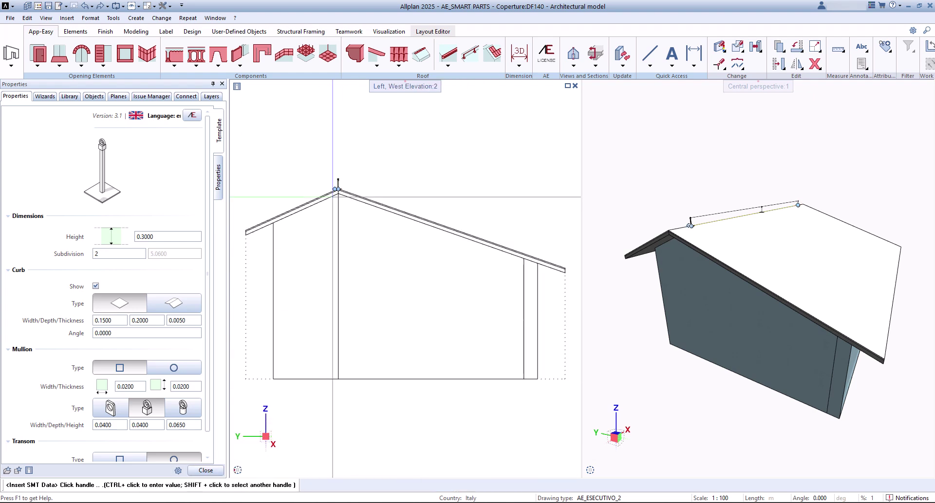
scroll(337, 188, "up", 8)
left_click(175, 304)
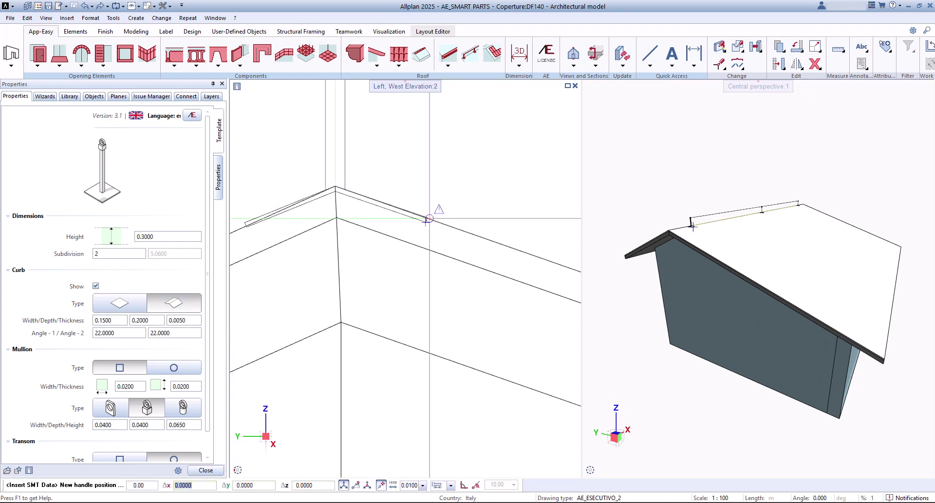
left_click(243, 225)
scroll(314, 256, "down", 3)
middle_click_drag(370, 190, 395, 349)
- Set the safety line's post height to 0.45 and check the posts along the ridge in south elevation
left_click(160, 237)
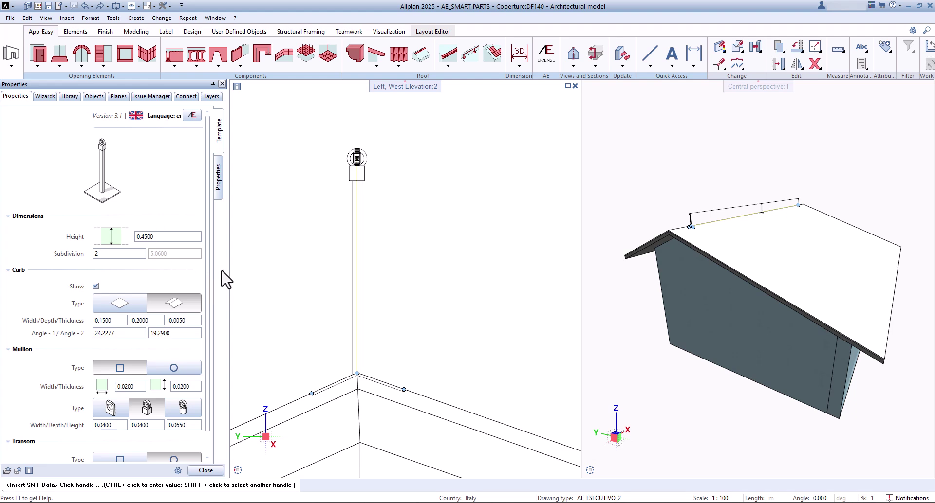
left_click_drag(209, 230, 210, 256)
left_click(250, 458)
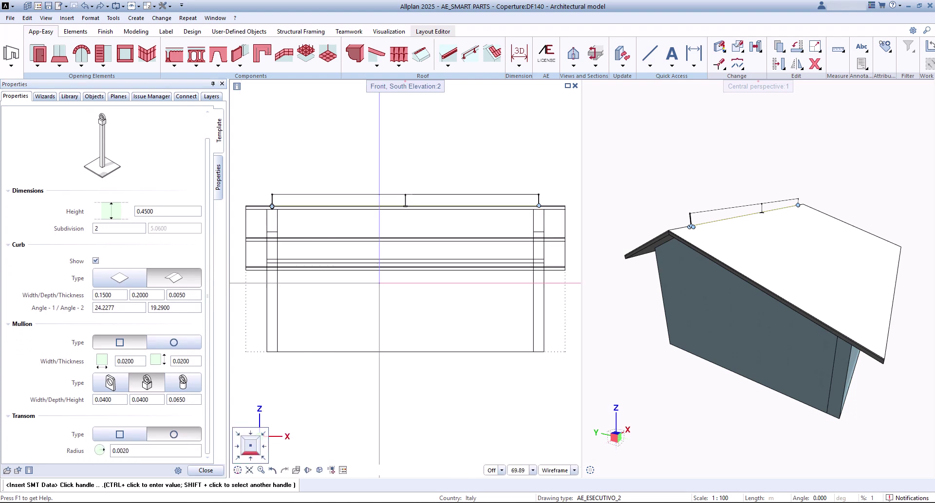
scroll(402, 191, "up", 1)
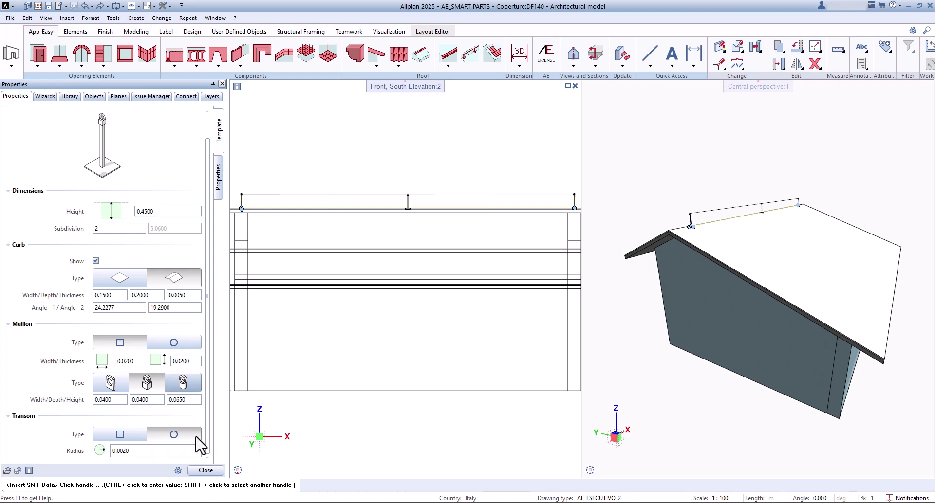
- Give the posts the cylindrical ring head, keep the round transom with radius 0.002, and finish the safety line
left_click(238, 446)
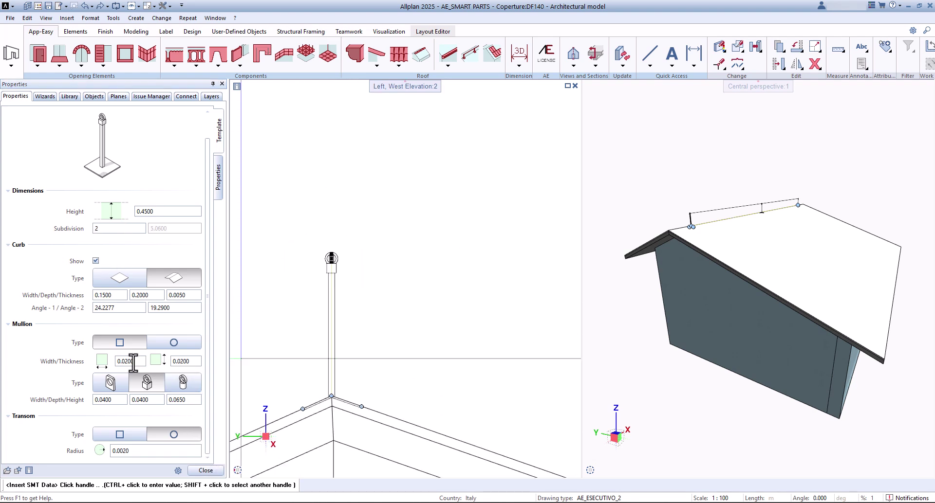
scroll(146, 297, "up", 1)
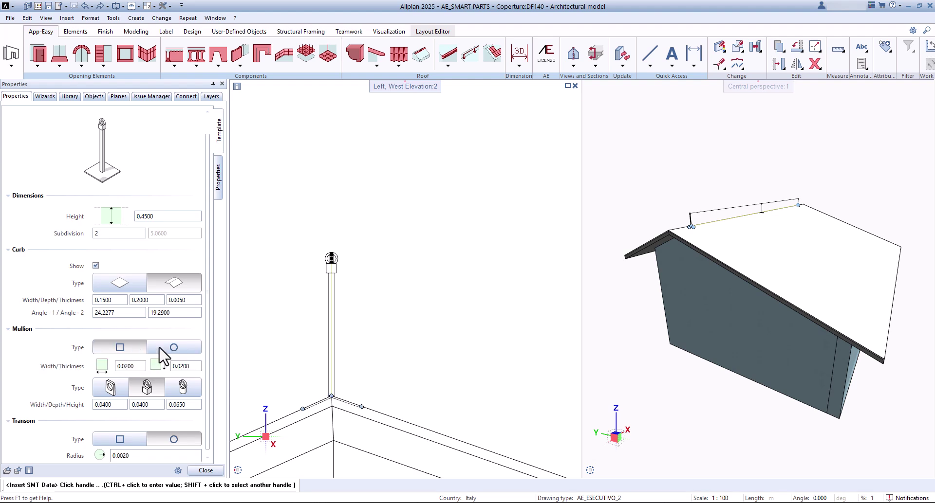
scroll(214, 360, "down", 1)
scroll(270, 273, "up", 2)
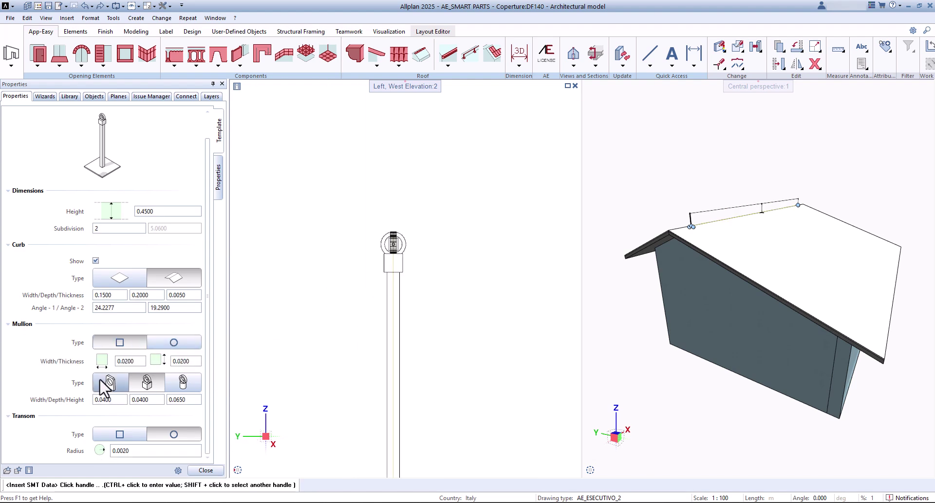
left_click(183, 382)
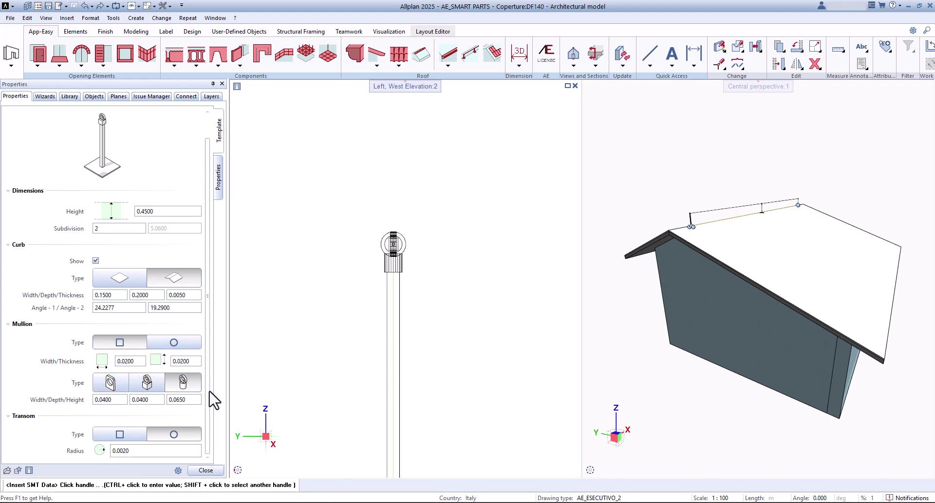
left_click(239, 458)
scroll(358, 219, "up", 10)
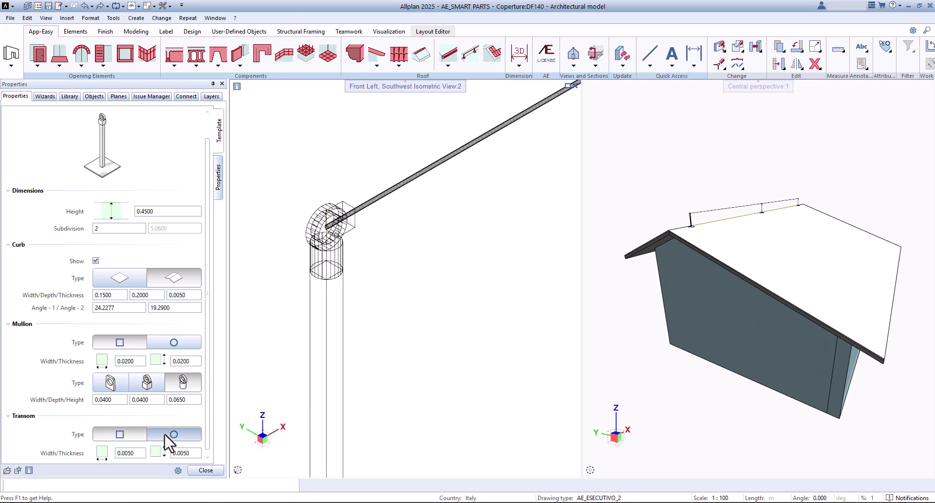
left_click(205, 470)
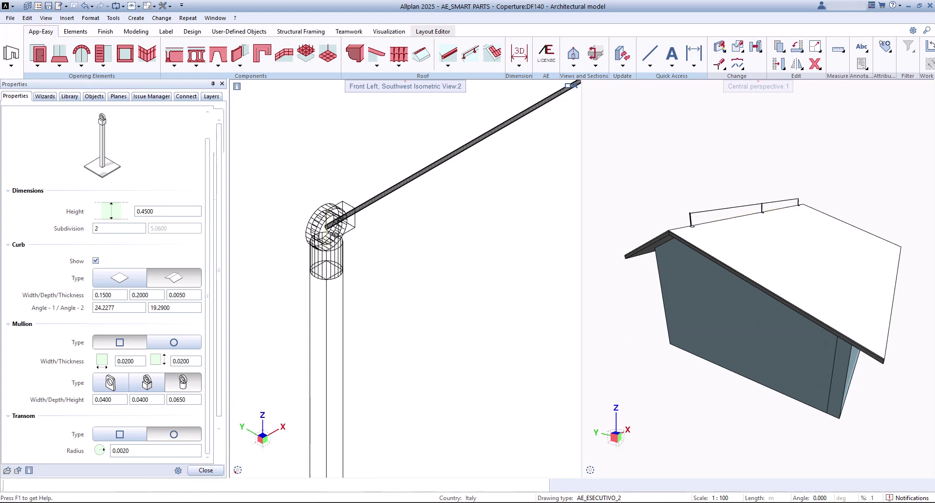
- Insert a solar panel SmartPart at the near lower corner of the roof's eave in the southwest isometric view
mouse_move(239, 469)
left_click(250, 446)
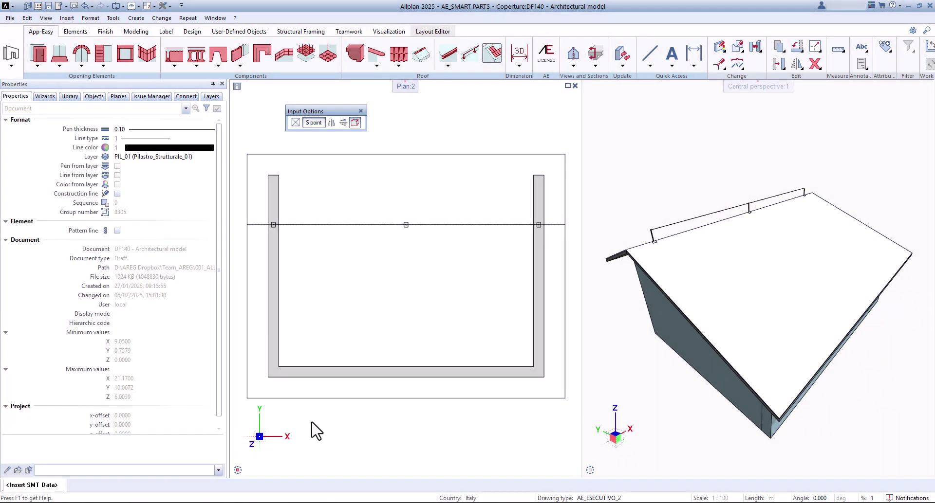
left_click(239, 458)
scroll(417, 316, "up", 5)
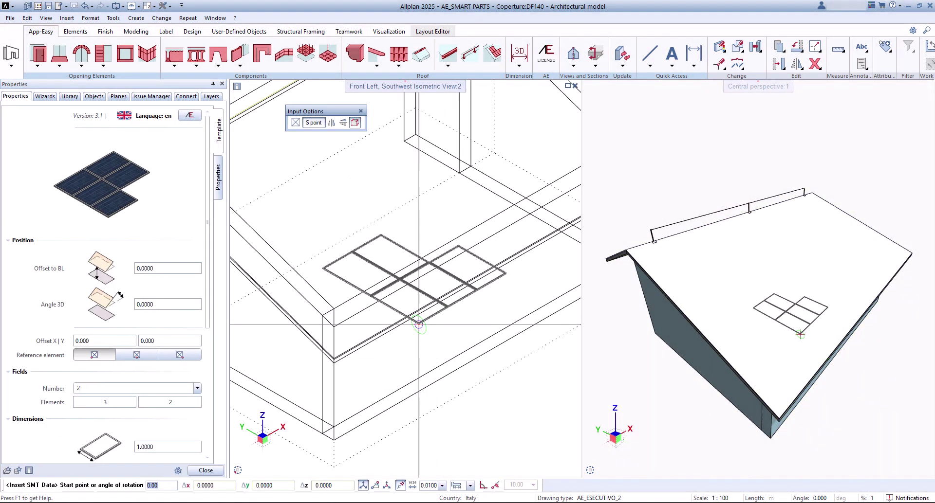
left_click(334, 372)
- Tilt the solar panels to match the roof slope in west elevation, at a 3D angle of 19.29 degrees
left_click(239, 446)
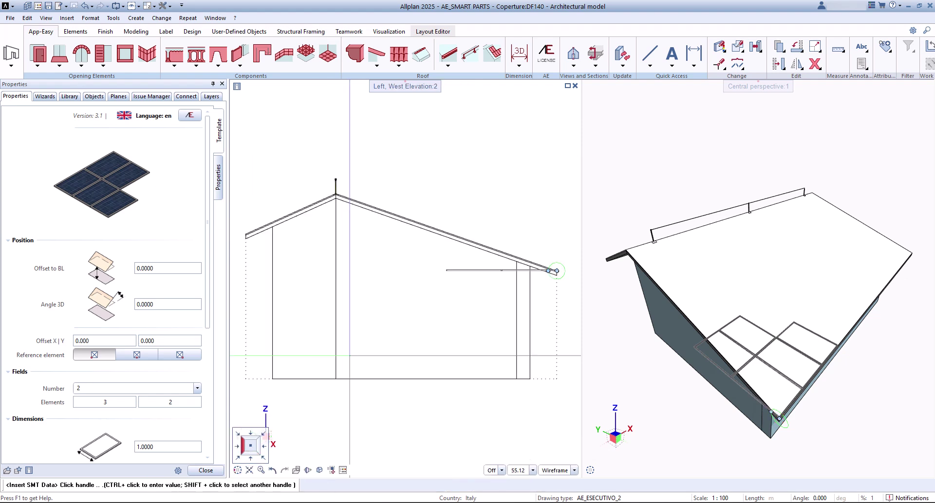
scroll(526, 280, "up", 3)
middle_click_drag(552, 273, 430, 291)
scroll(430, 289, "up", 2)
scroll(431, 289, "up", 1)
left_click(462, 298)
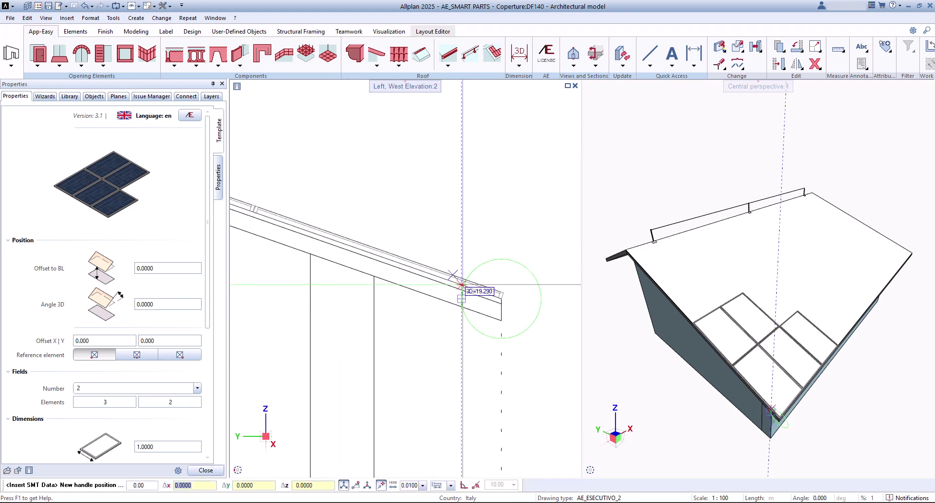
left_click(464, 286)
- Offset the solar panels from the roof corner by 1.5 in X and 1.5 in Y in plan view
mouse_move(238, 470)
left_click(246, 452)
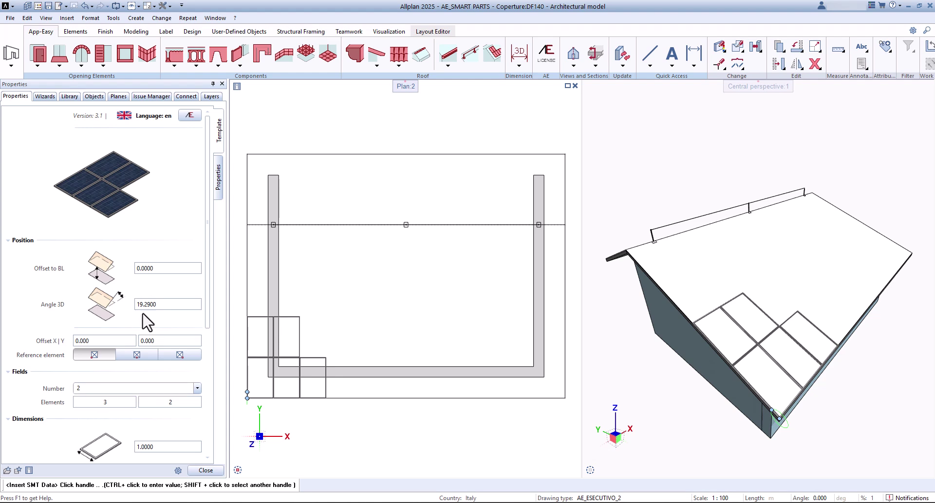
type("1.5")
key("Return")
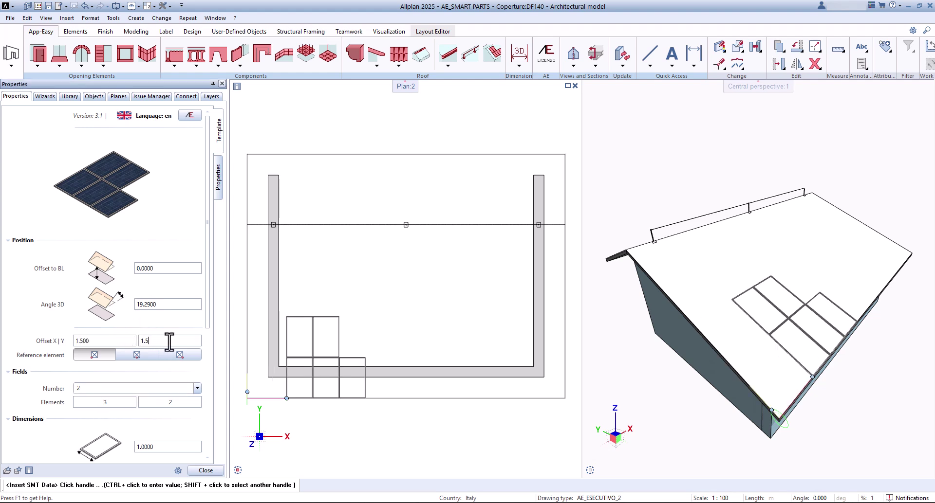
type("1.5")
key("Return")
- Arrange the solar panels in three rows of 5, 4 and 2 elements, and finish the SmartPart
scroll(204, 299, "down", 5)
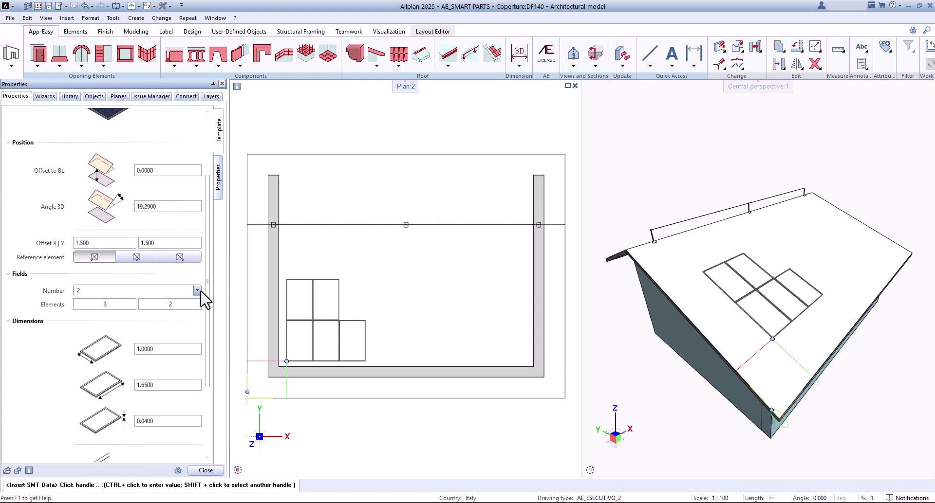
left_click(161, 317)
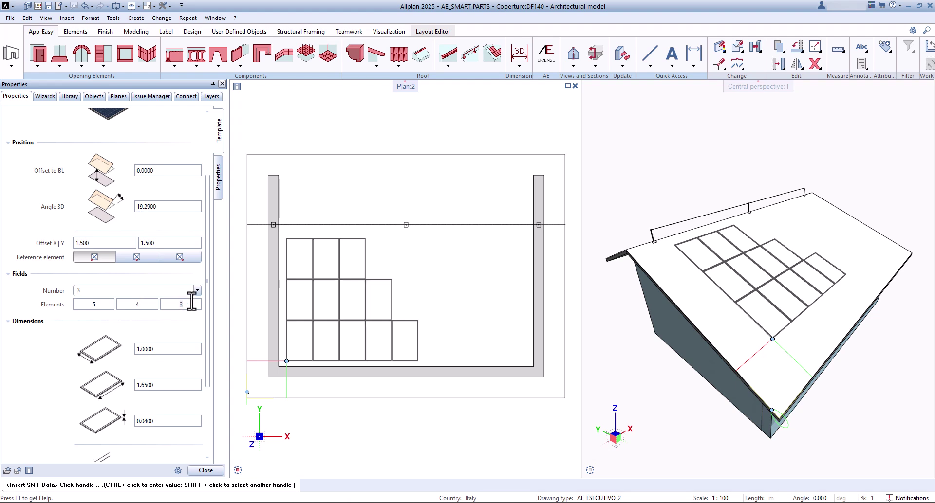
scroll(213, 333, "down", 4)
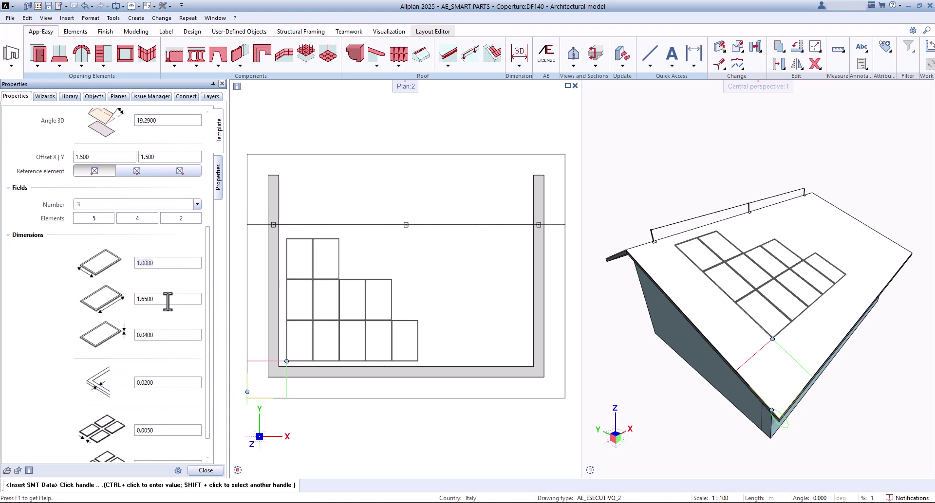
scroll(205, 336, "down", 1)
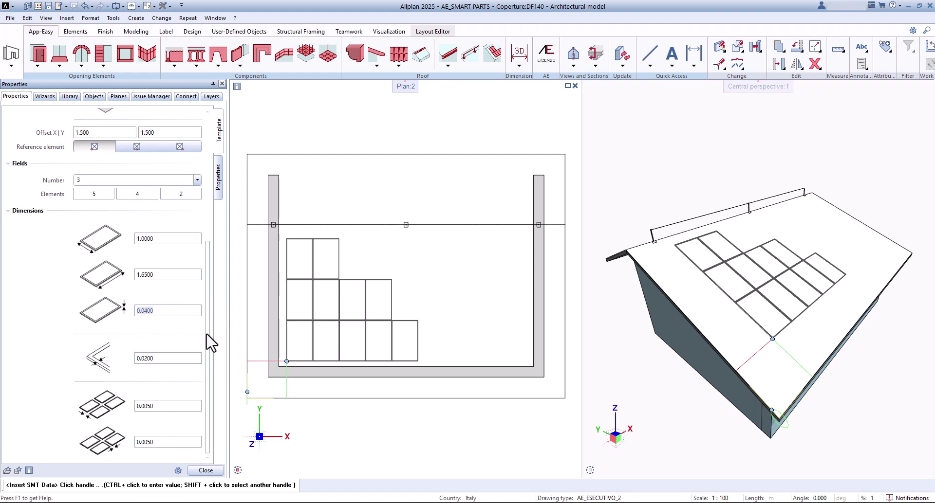
left_click(206, 471)
key("Escape")
middle_click_drag(788, 332, 778, 277)
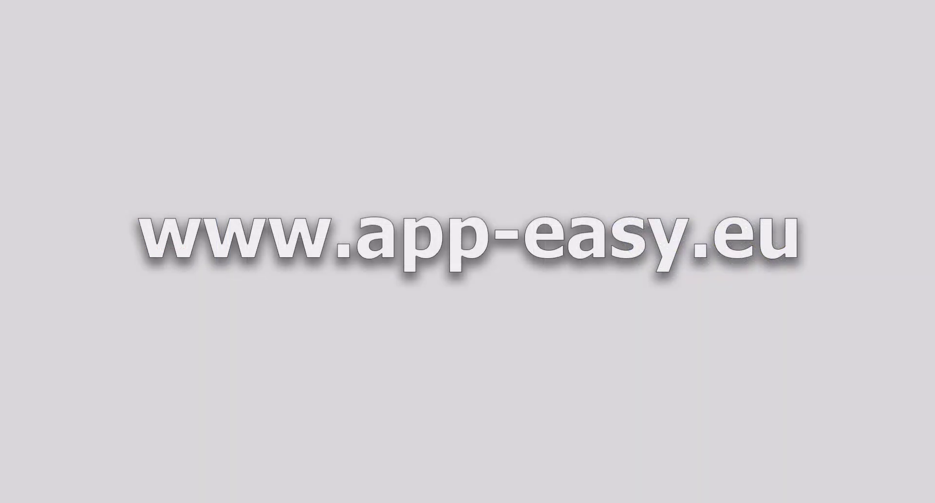